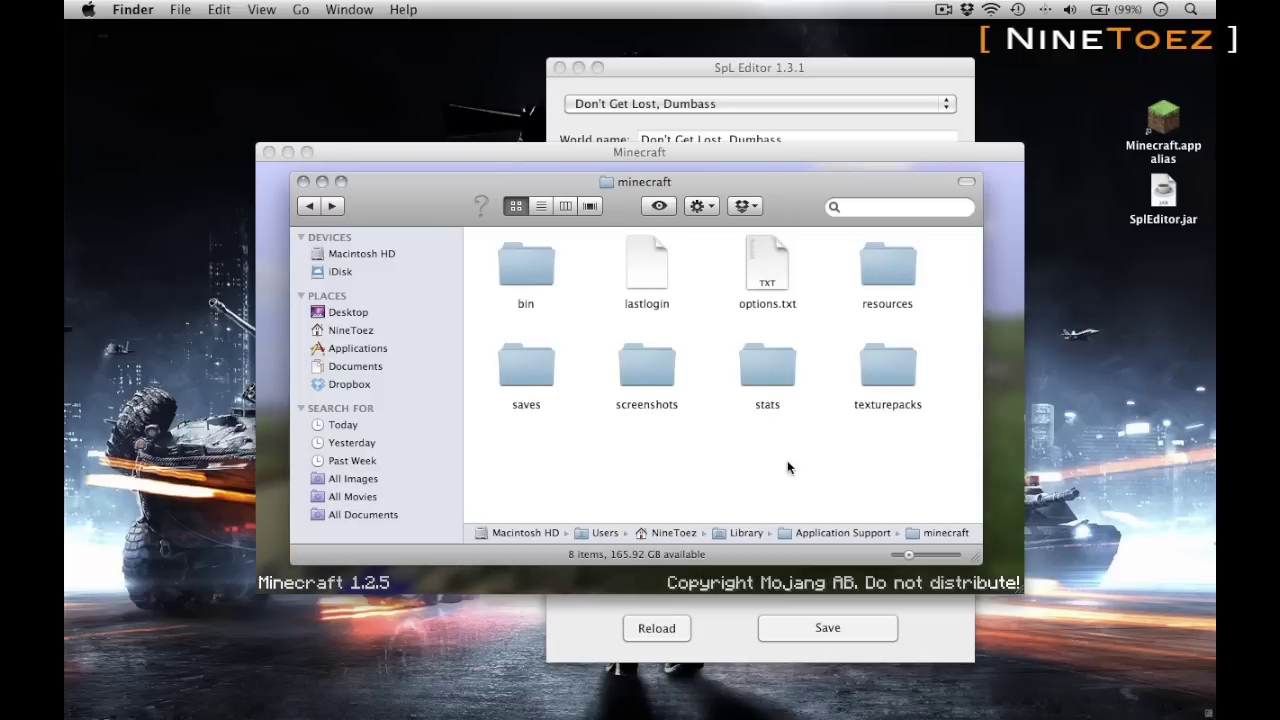
Open the saves folder and the Don't Get Lost, Dumbass world folder, and select level.dat.
left_click(527, 378)
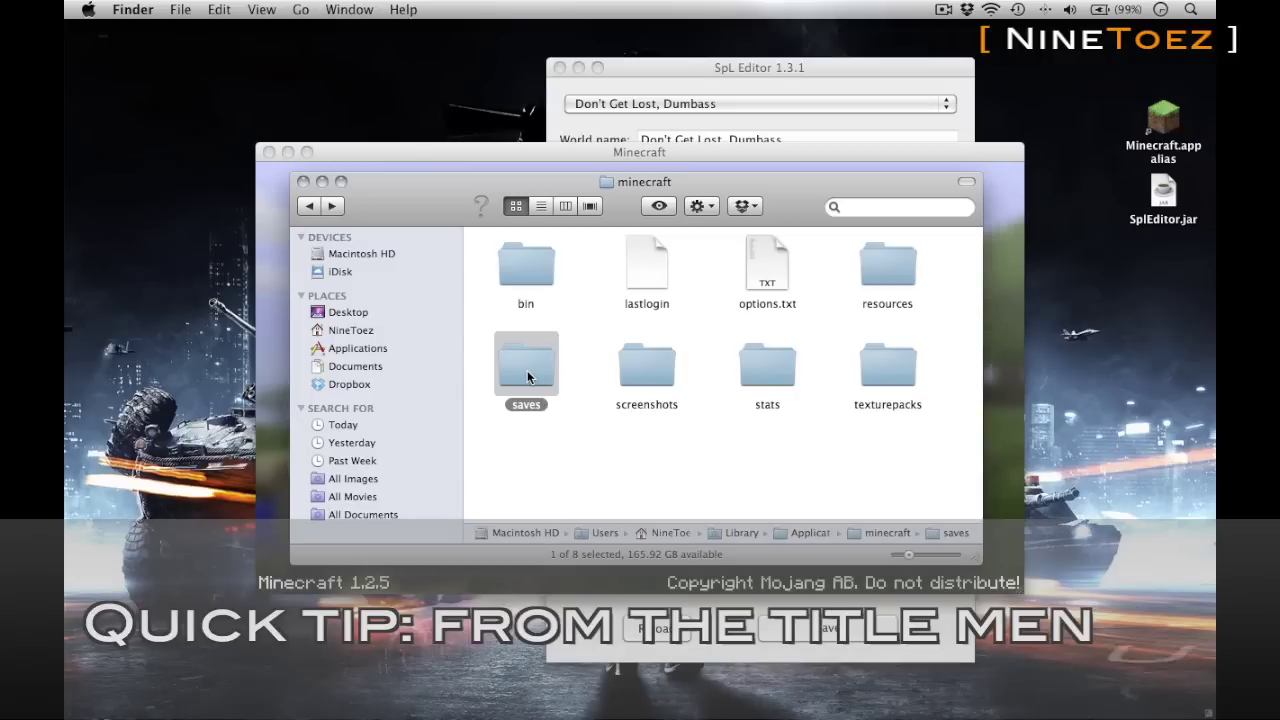
double_click(528, 376)
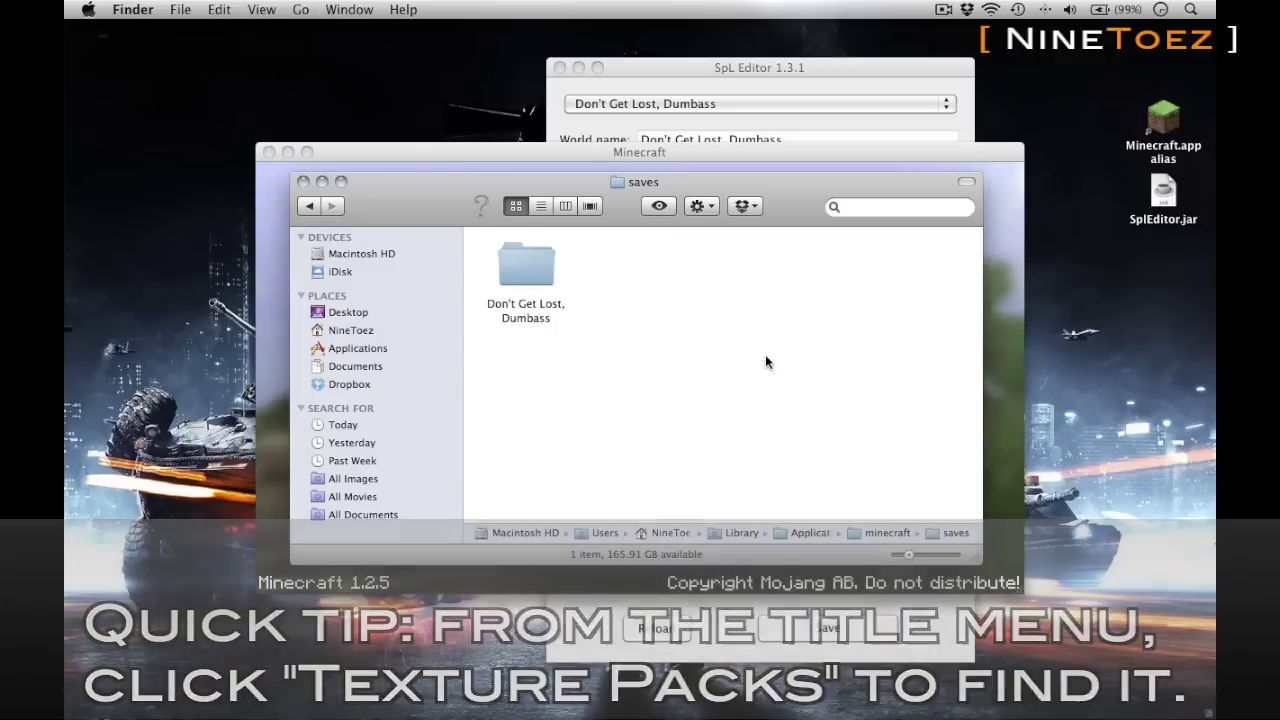
double_click(521, 278)
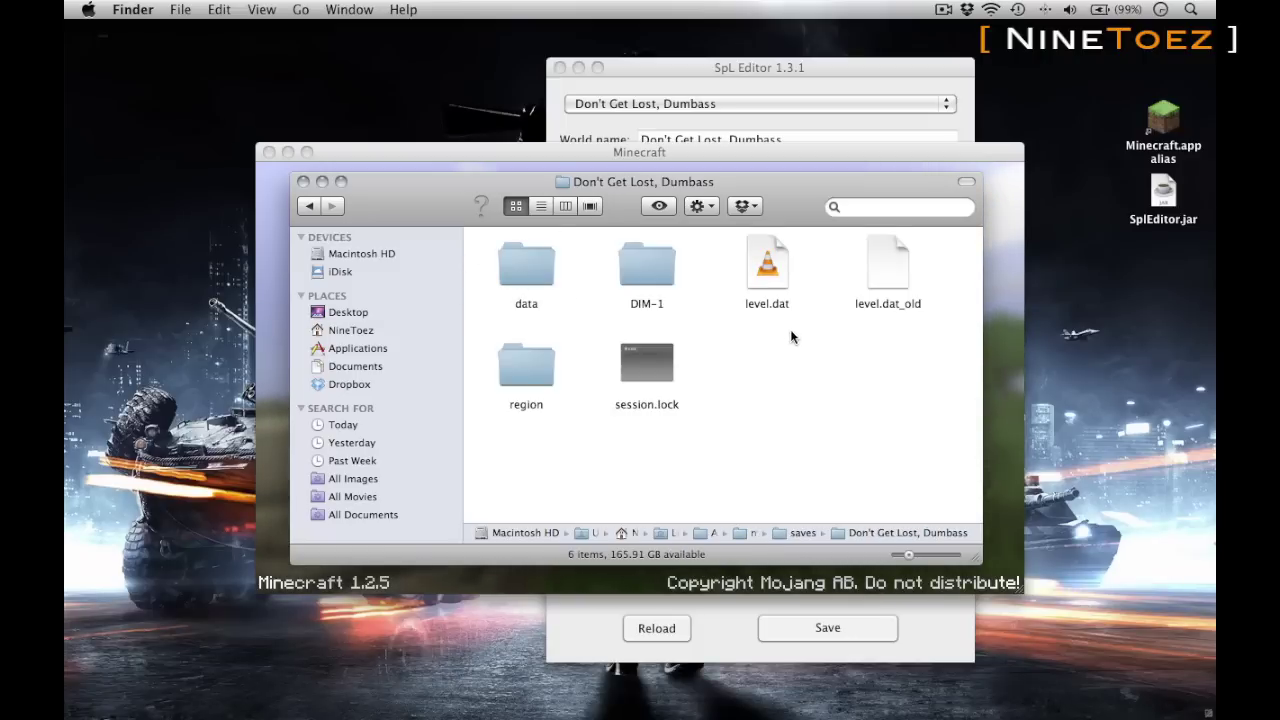
left_click(769, 282)
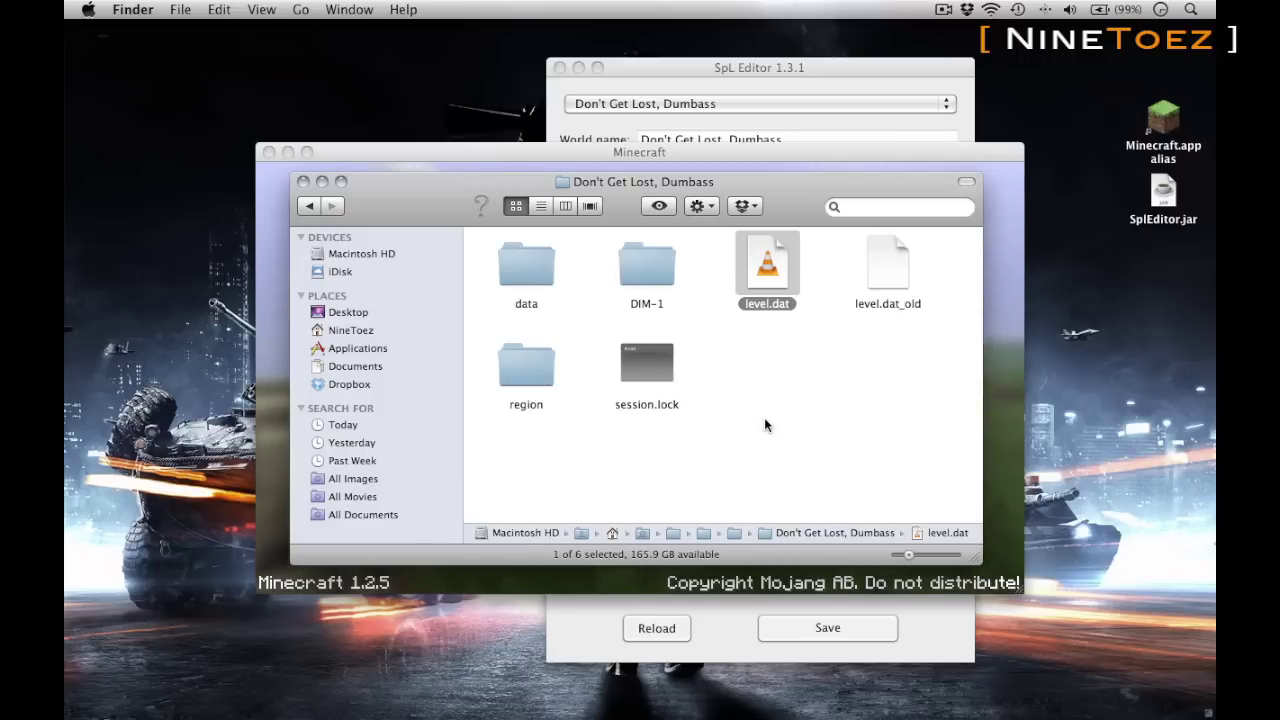
Return to saves and bring up the shortcut menu for the Don't Get Lost, Dumbass folder.
left_click(310, 206)
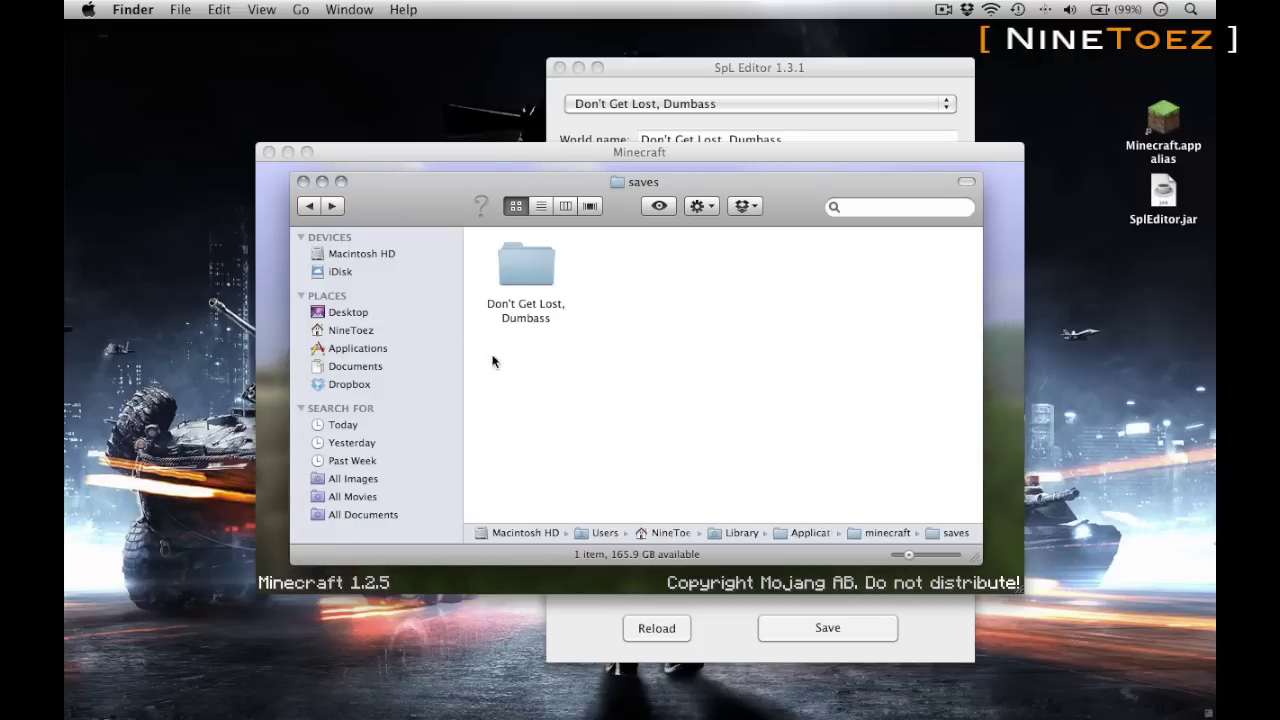
left_click(528, 297)
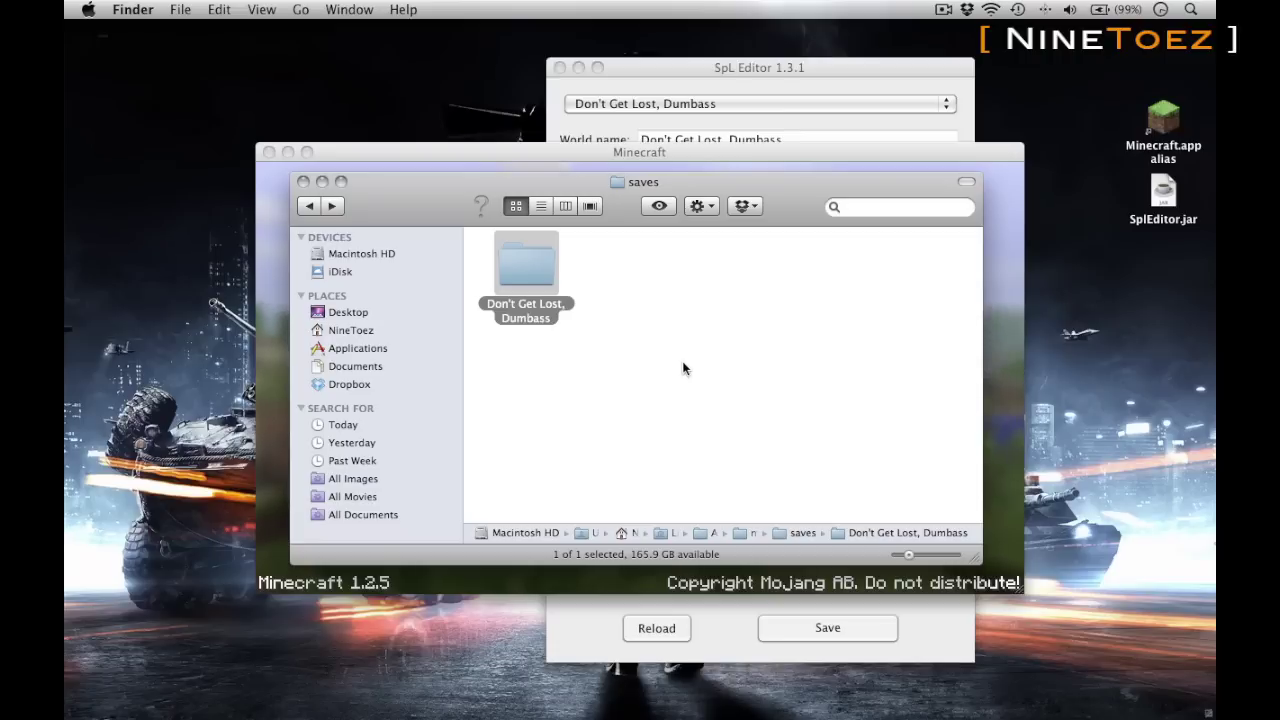
left_click_drag(810, 410, 505, 244)
left_click(610, 304)
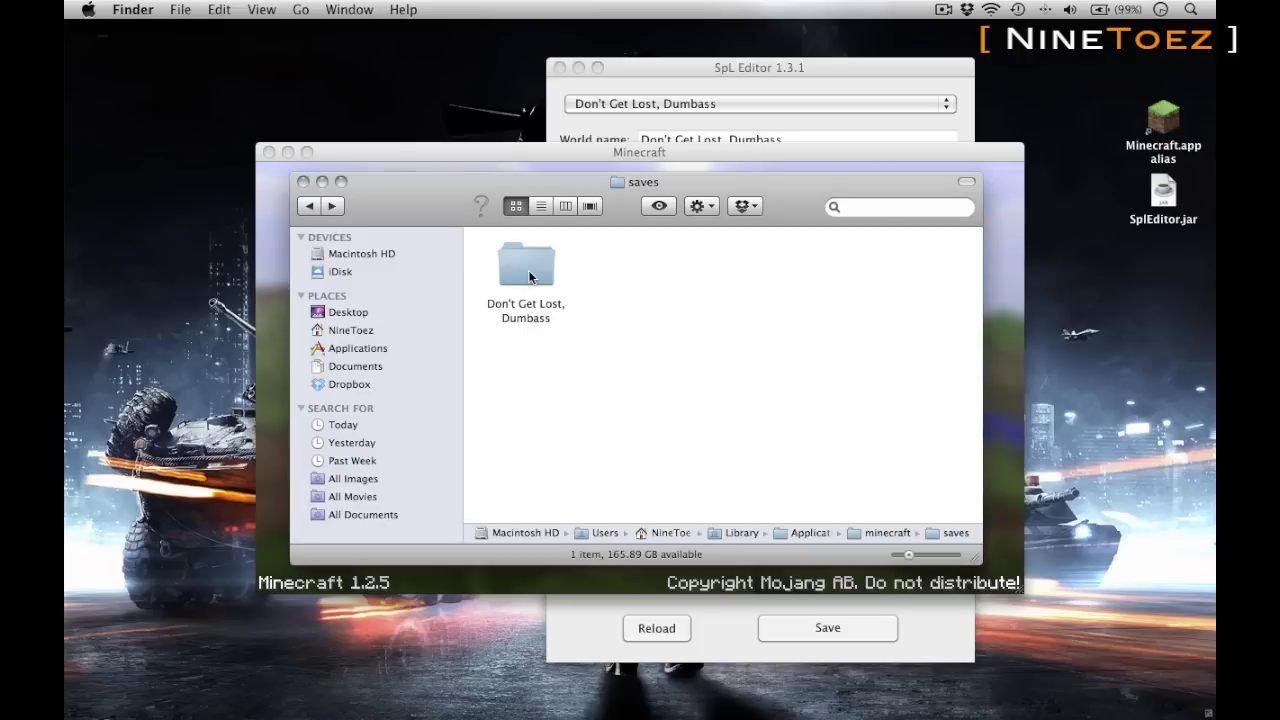
right_click(529, 277)
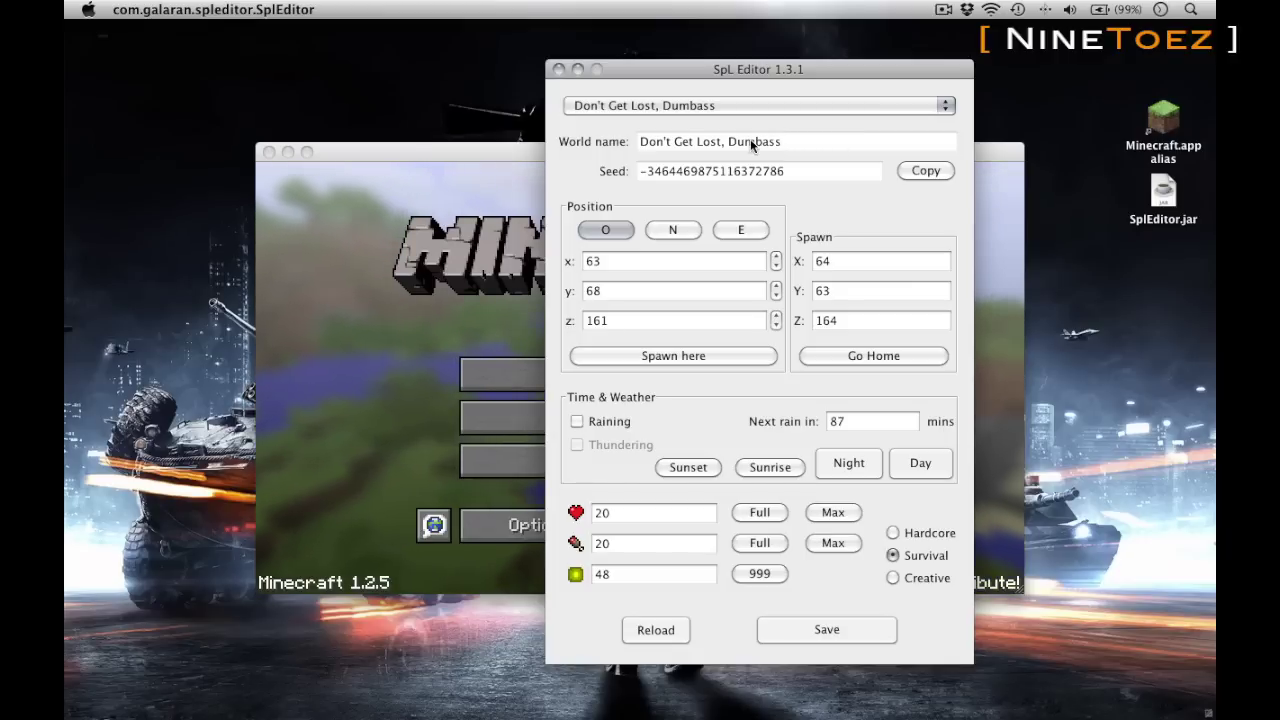
Check the world dropdown, keeping Don't Get Lost, Dumbass as the world being edited.
left_click(762, 106)
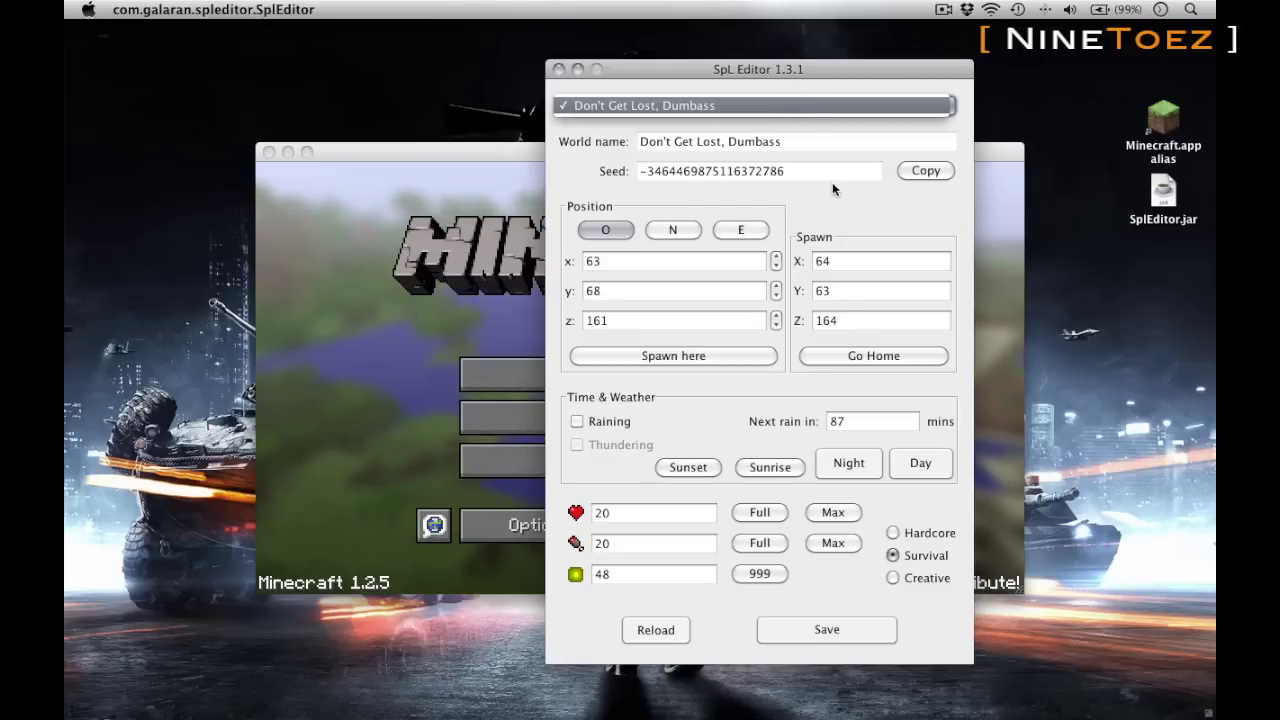
left_click(832, 185)
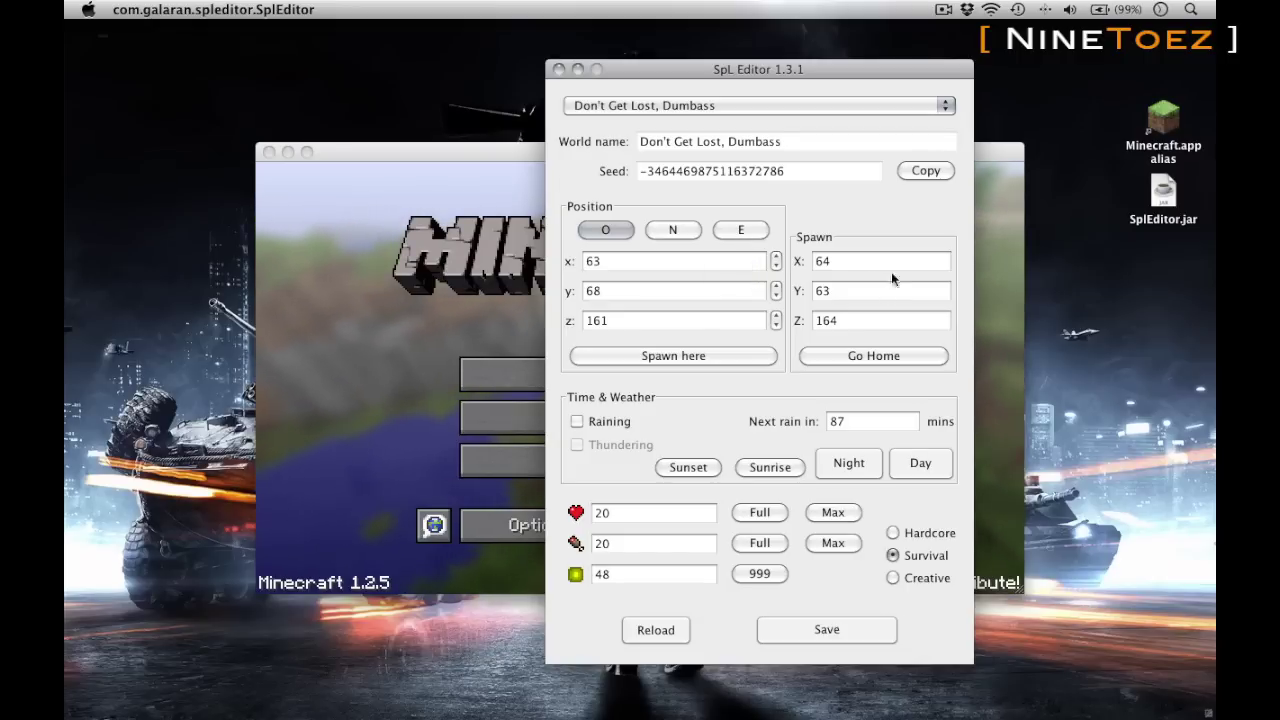
Check the spawn X and Y fields, then reload the world data from the saved file.
left_click(901, 296)
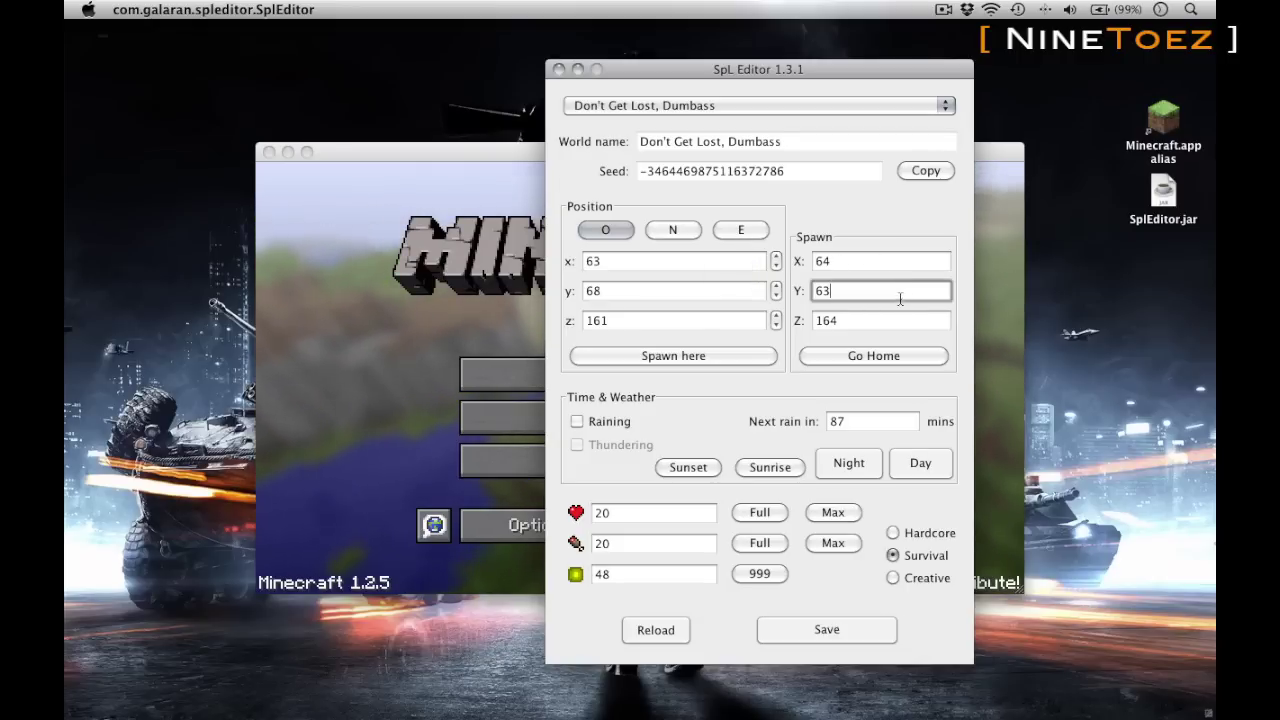
left_click(877, 323)
left_click(866, 261)
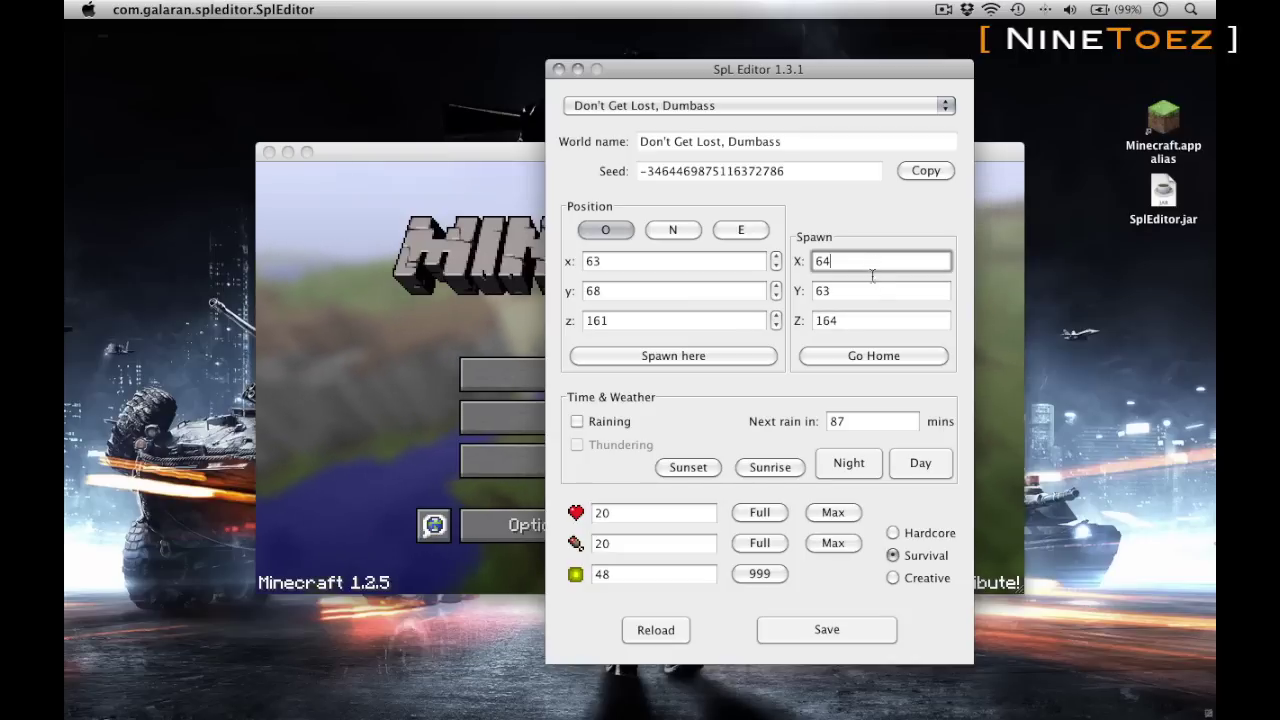
left_click(870, 292)
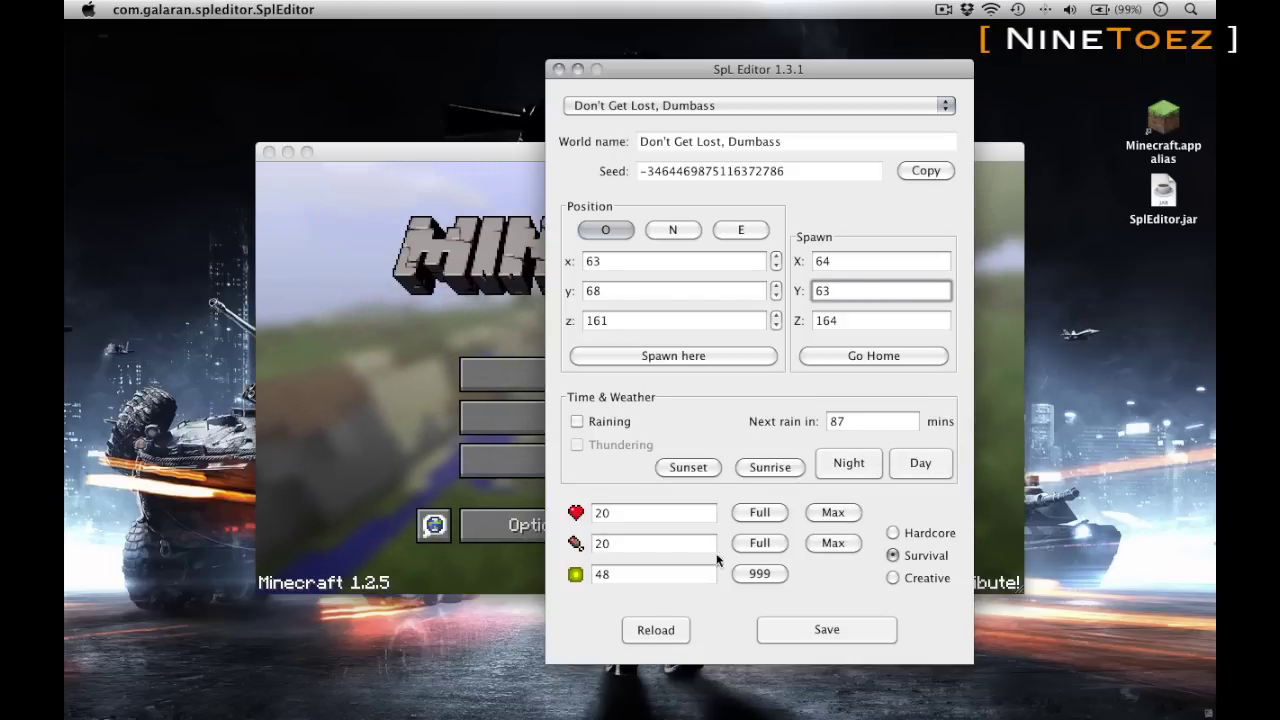
left_click(647, 632)
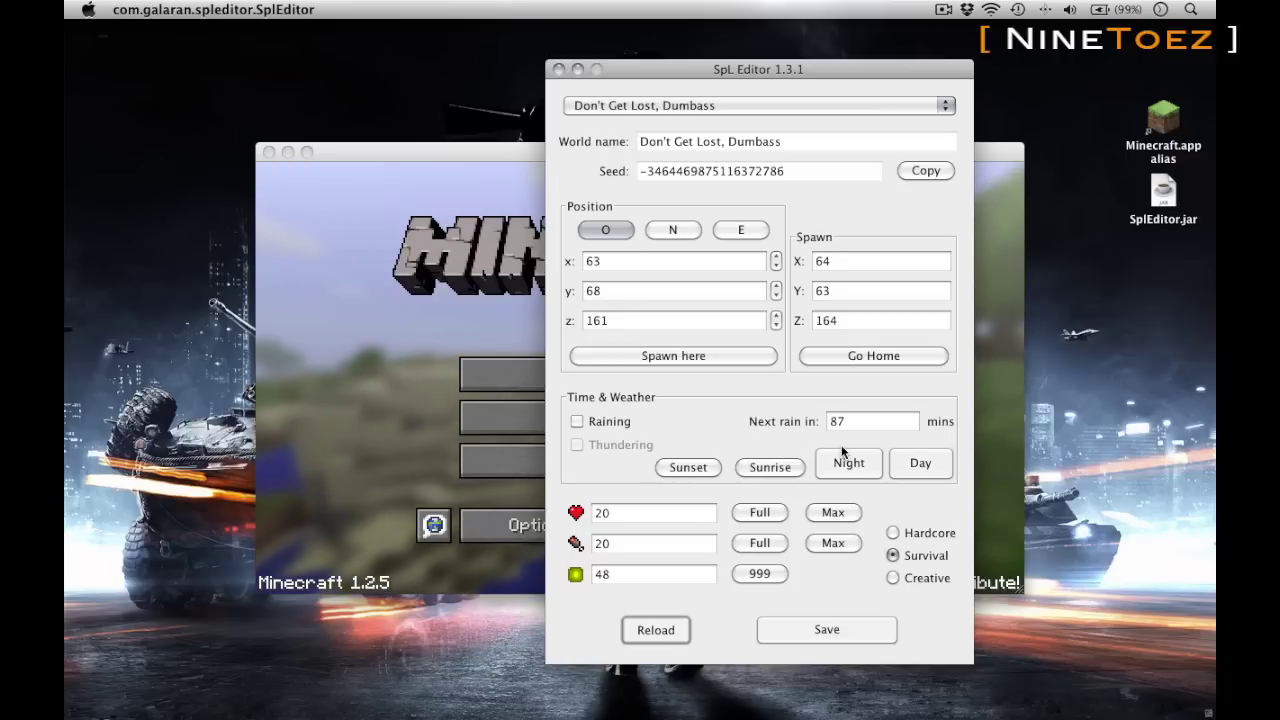
Review health 20, hunger and XP 48, then set game mode to Creative and save.
double_click(686, 518)
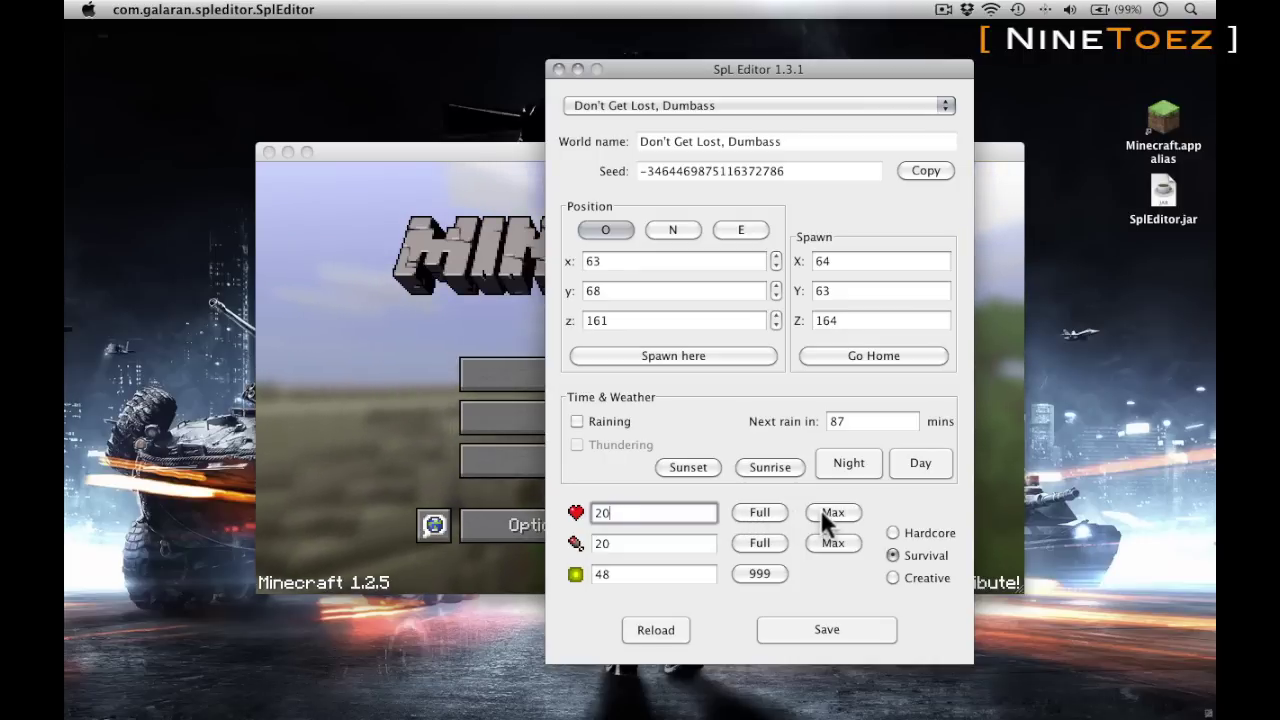
left_click(713, 543)
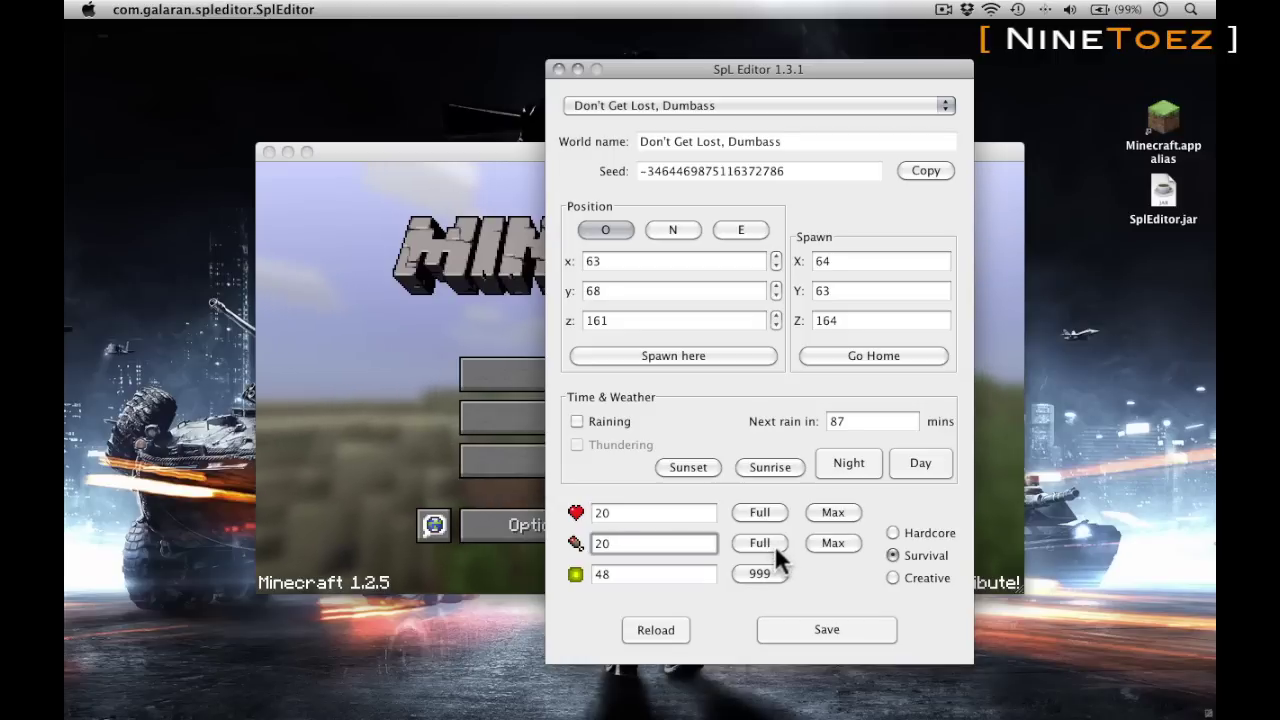
left_click(703, 574)
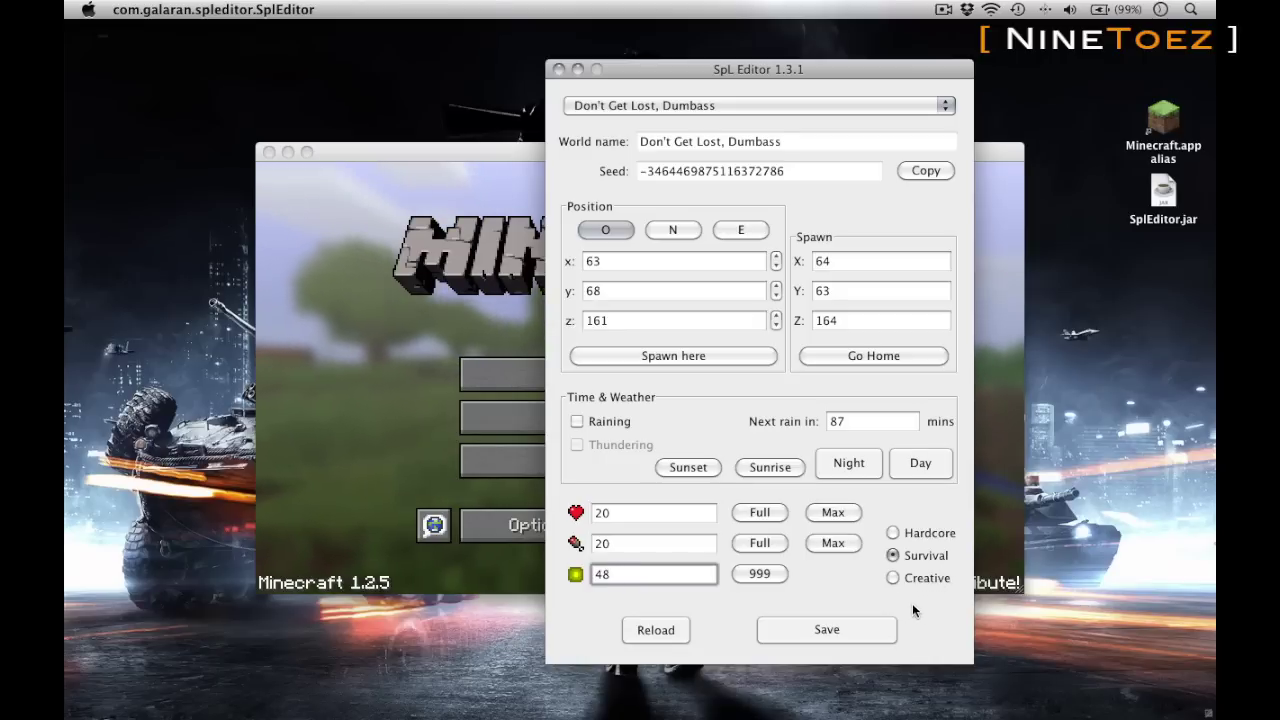
left_click(918, 578)
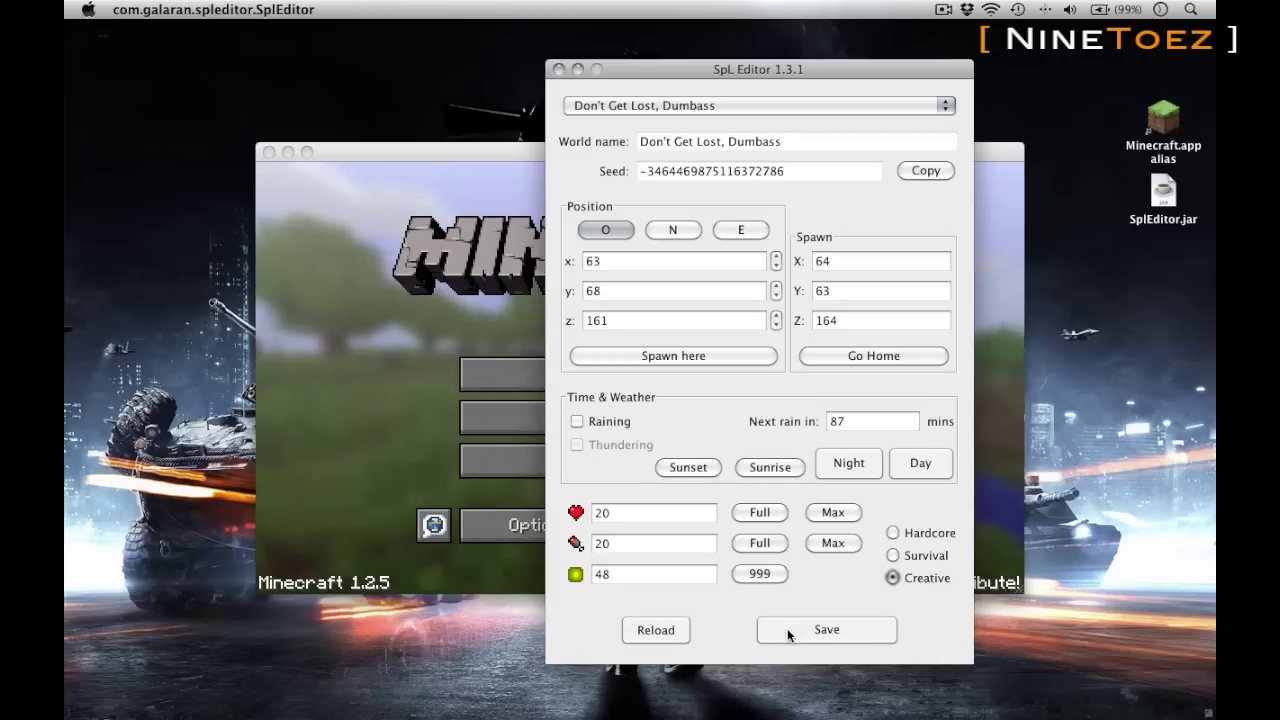
left_click(833, 631)
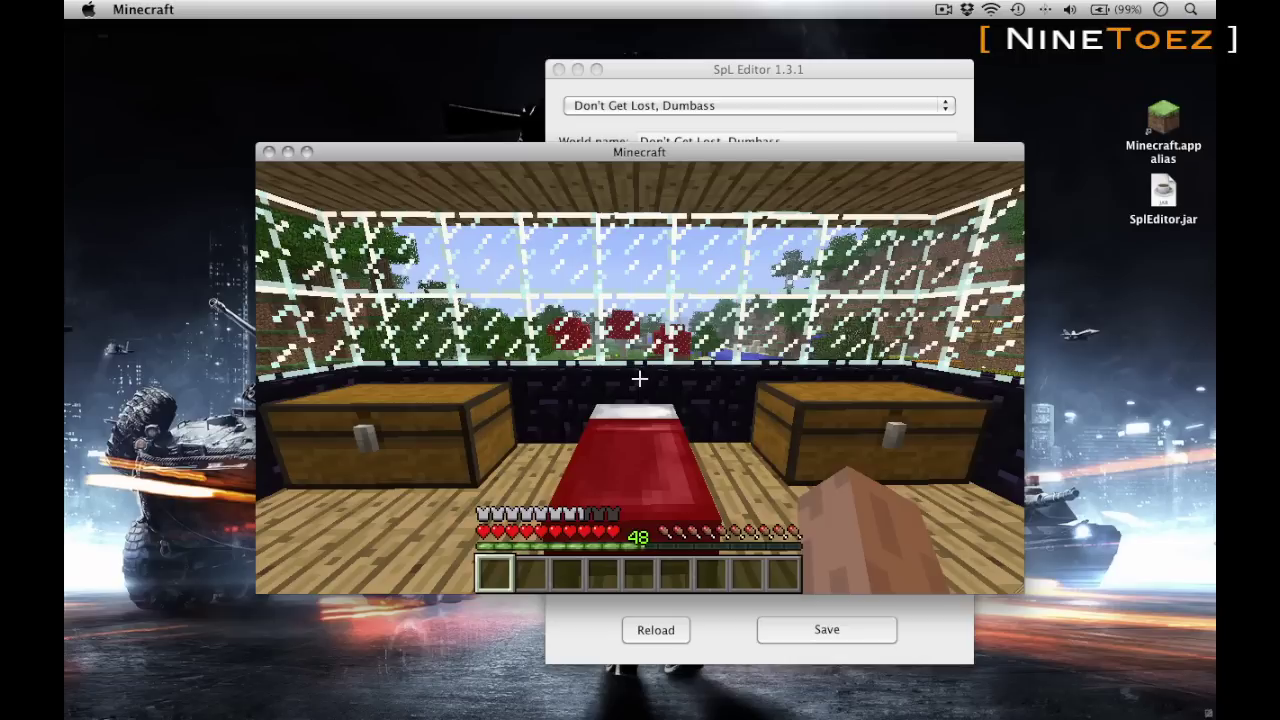
Save the Minecraft world and quit to the title screen.
key("Escape")
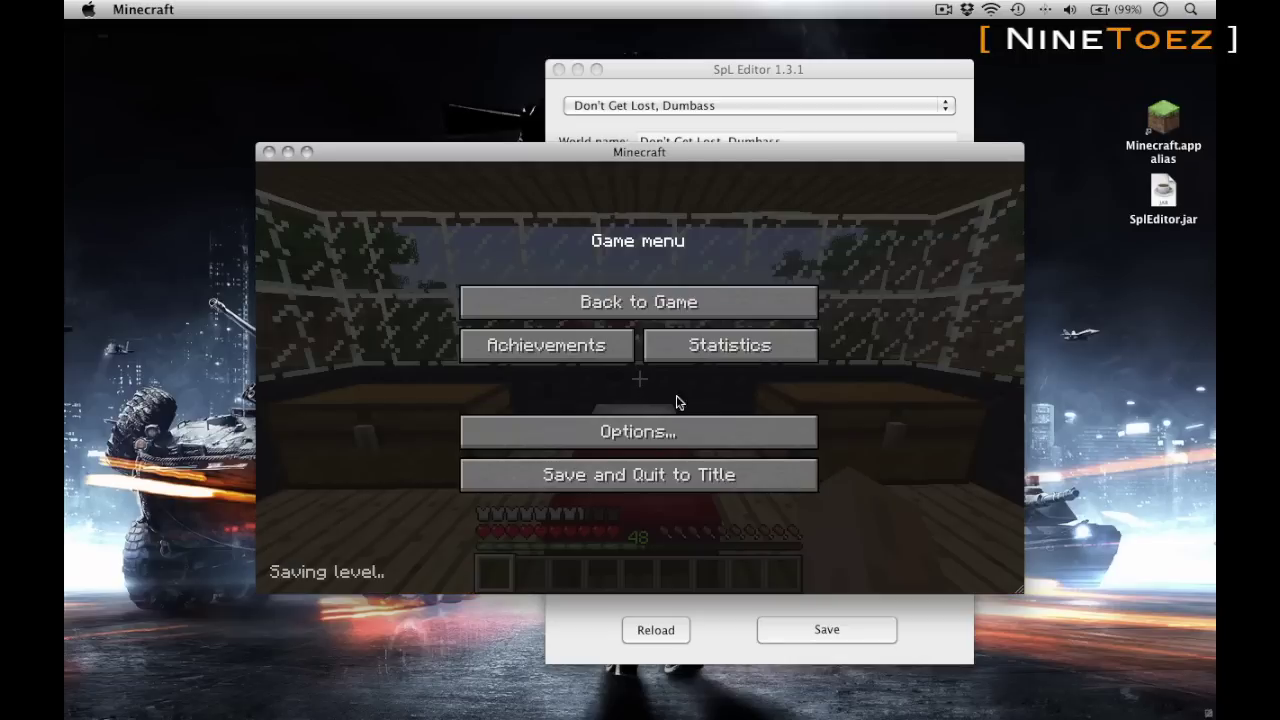
left_click(707, 481)
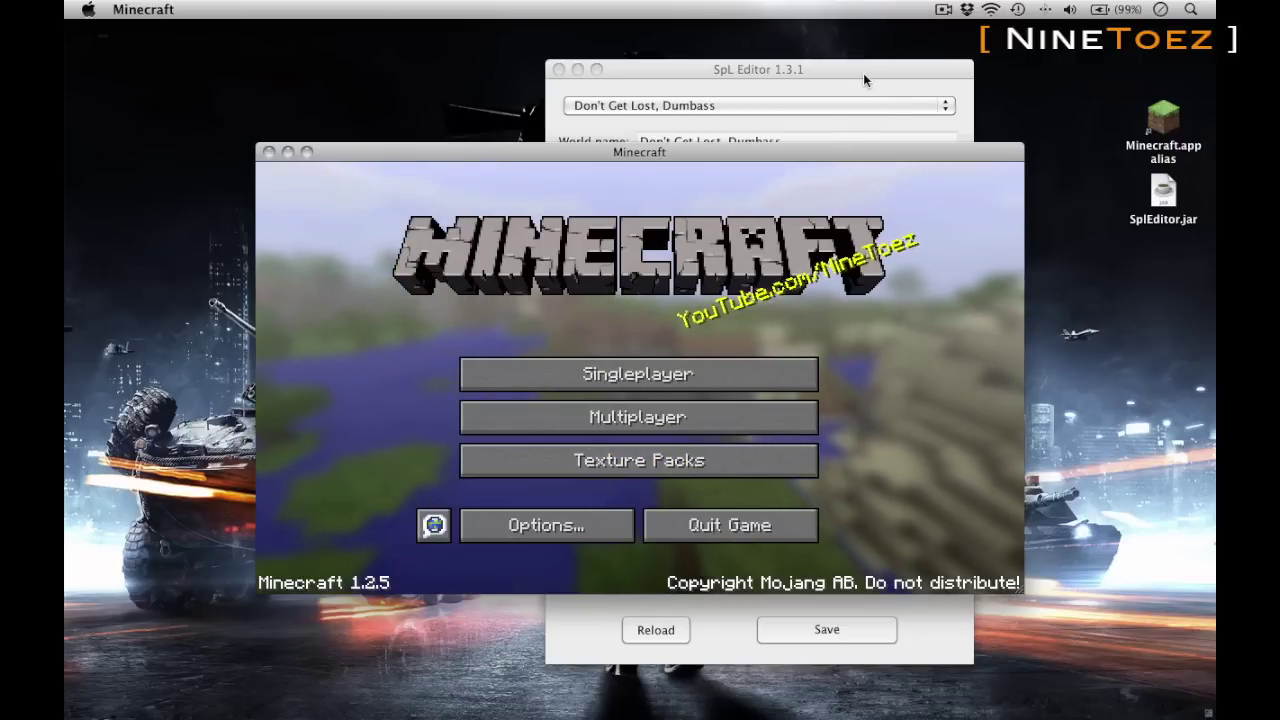
Change the experience level from 48 to 250 in SPL Editor and save it.
left_click(863, 73)
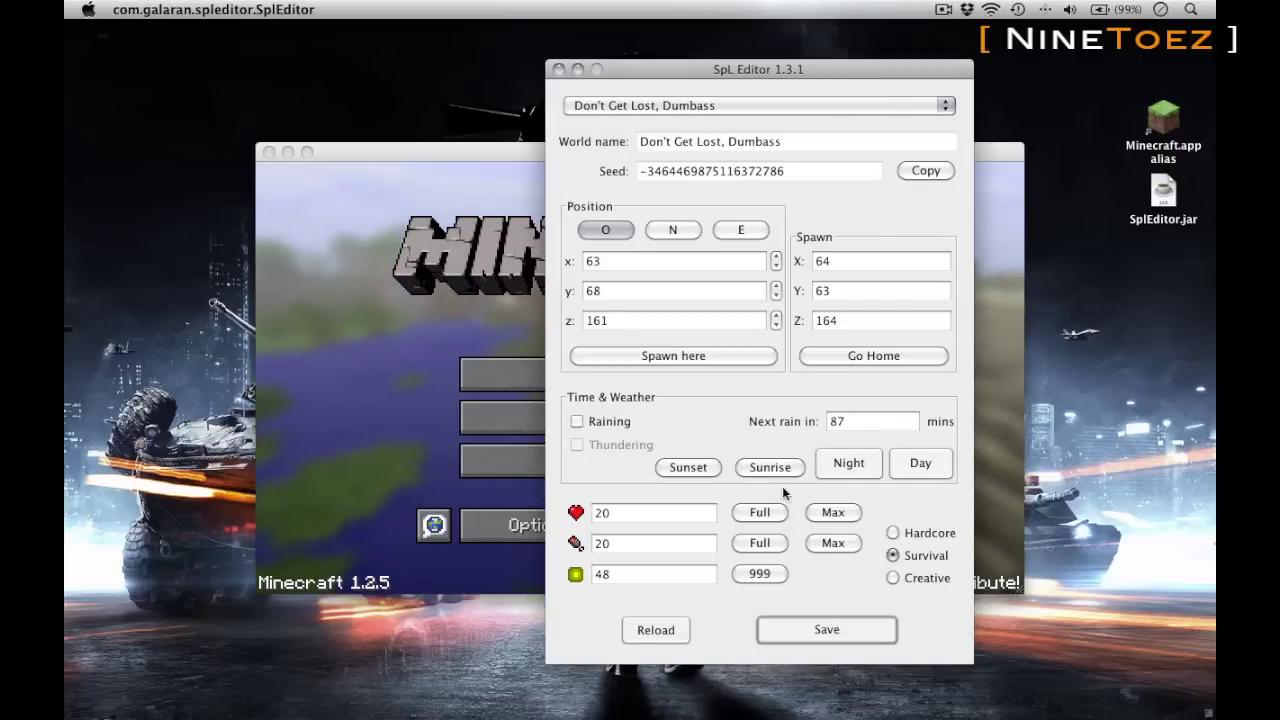
left_click(672, 577)
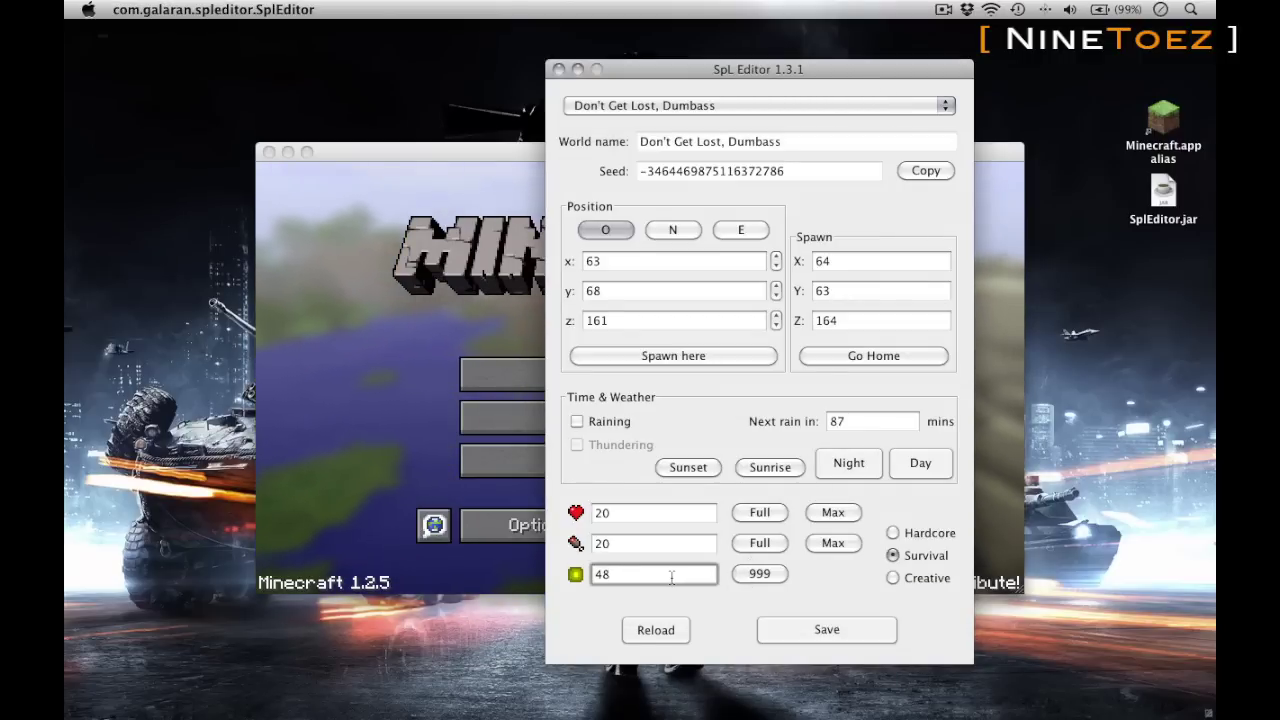
type("250")
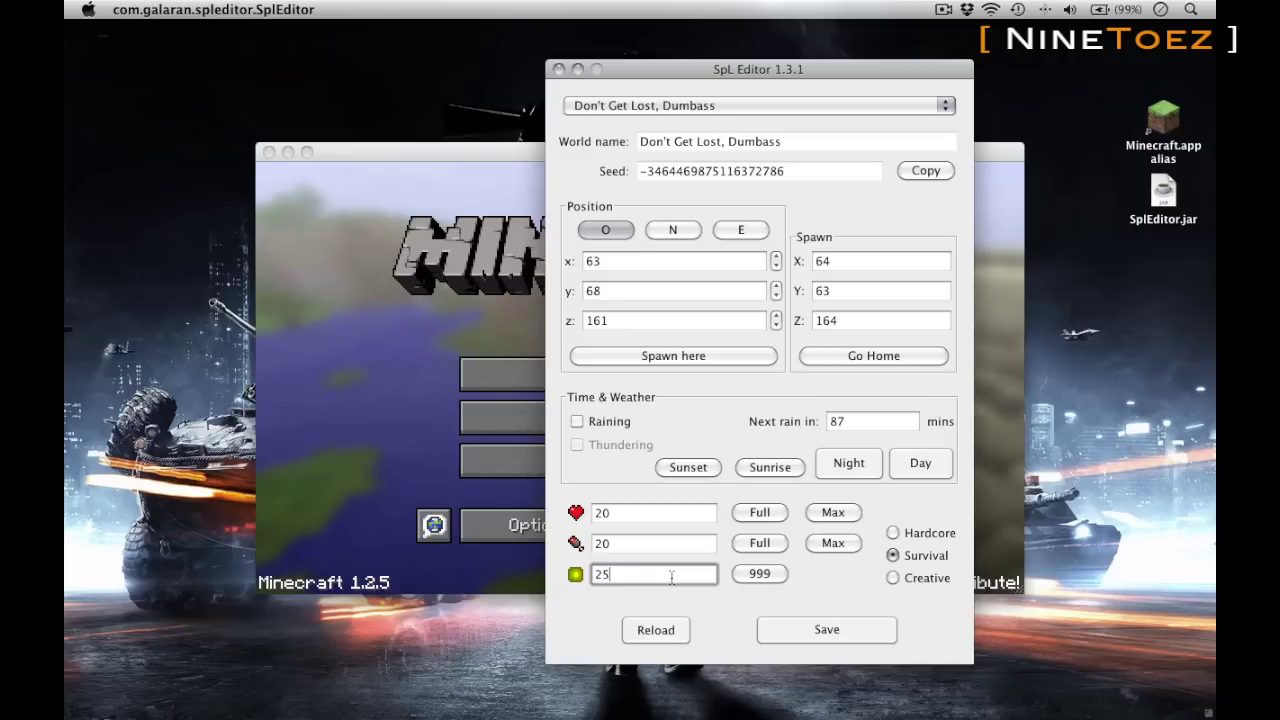
left_click(817, 630)
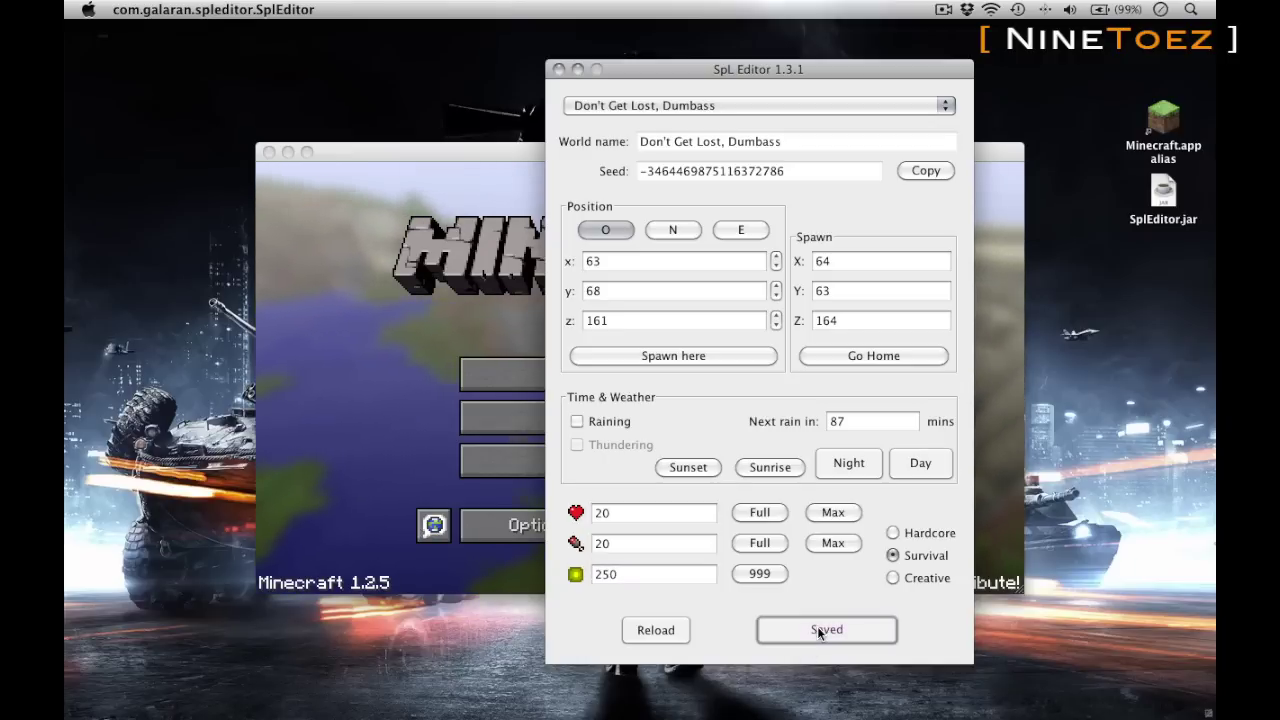
left_click(477, 371)
Load Don't Get Lost, Dumbass from Singleplayer and walk forward to confirm level 250.
left_click(498, 371)
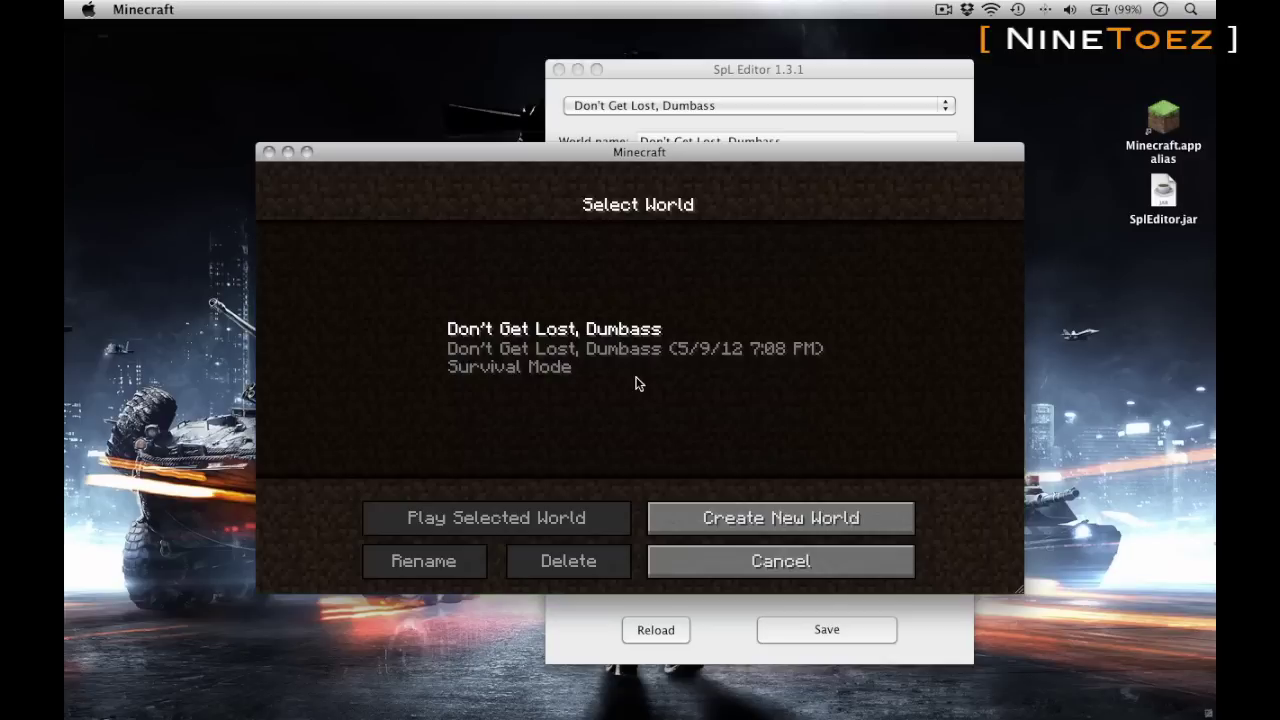
left_click(630, 349)
double_click(627, 347)
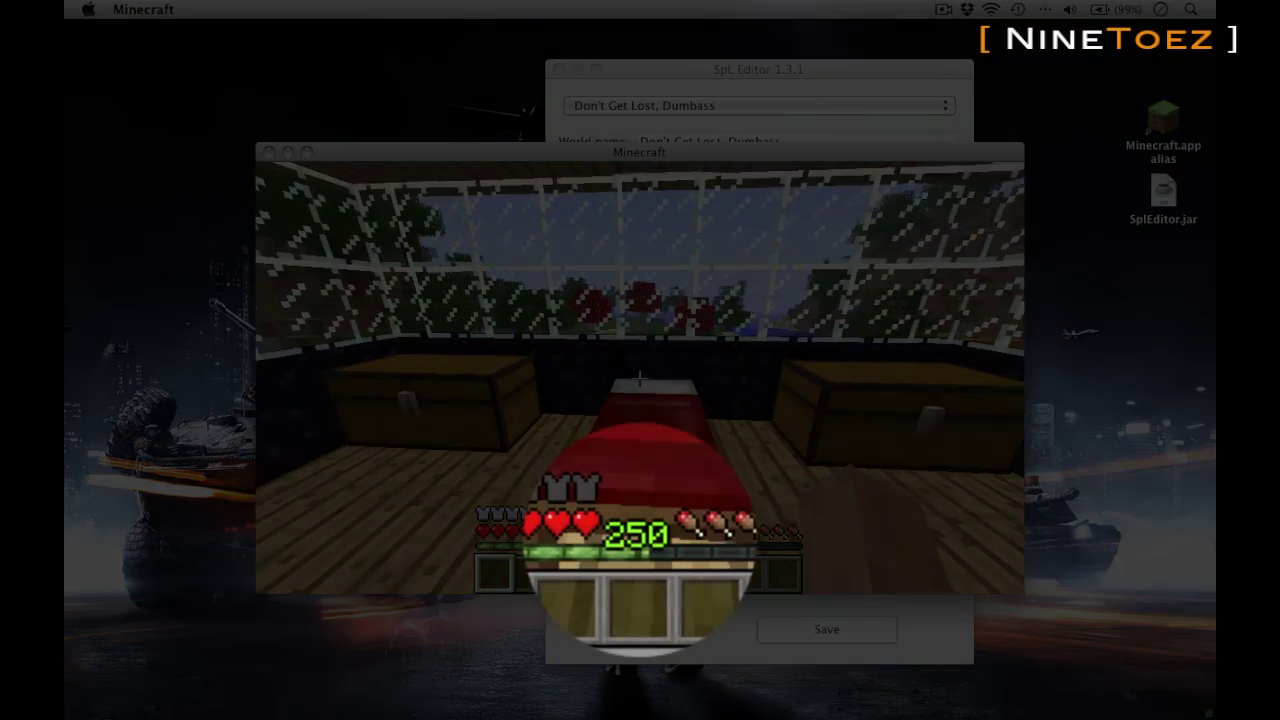
key("w")
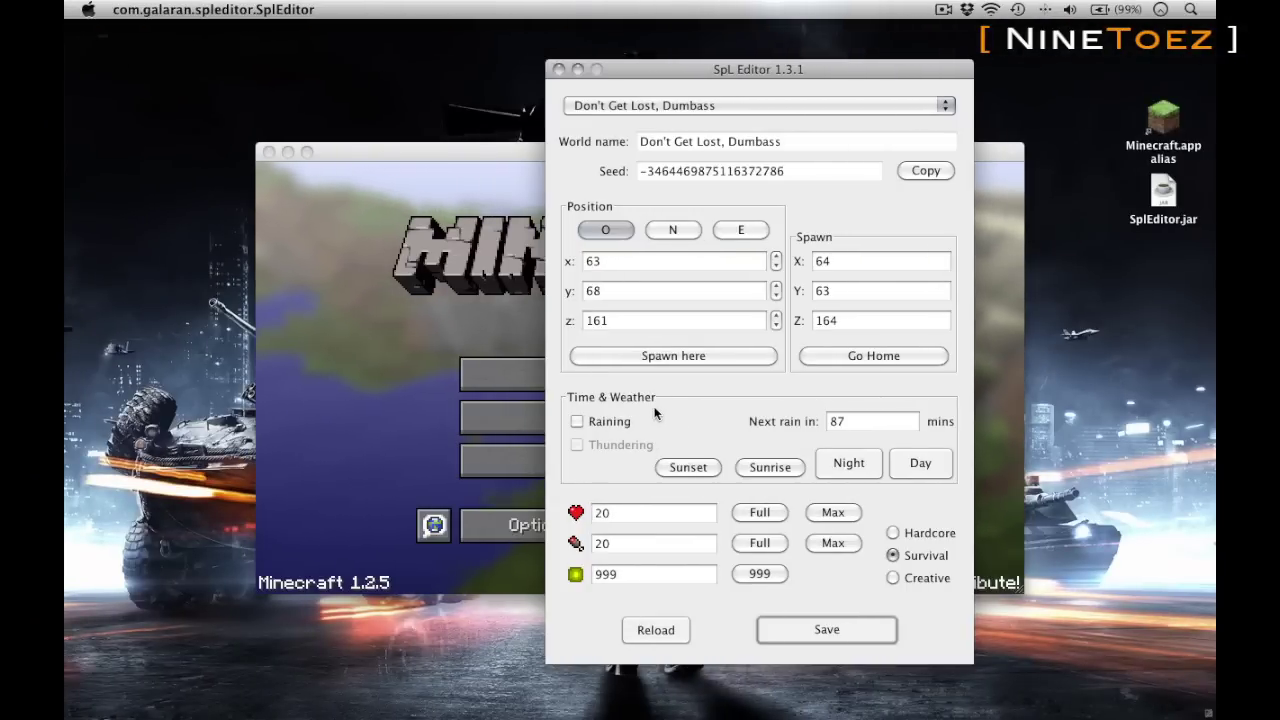
Set the player position to x 273, y 65, z 12 and save the world file.
left_click(628, 263)
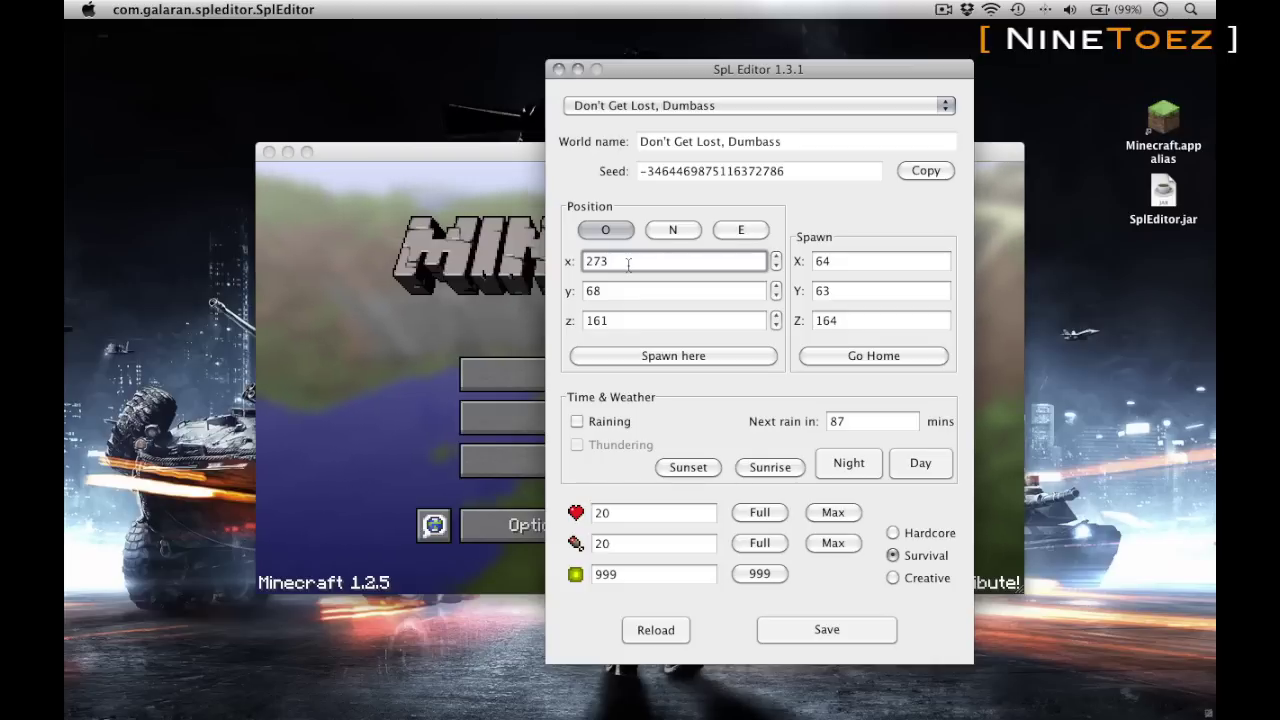
type("273")
key("Tab")
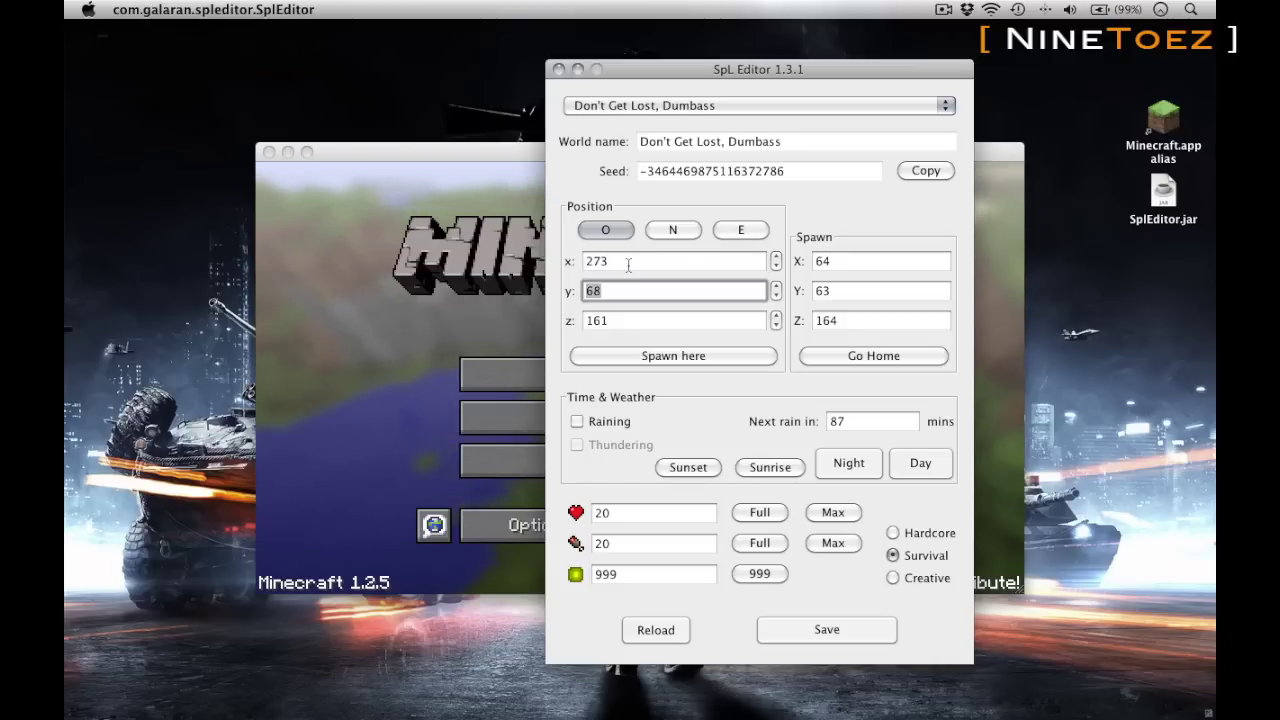
key("Tab")
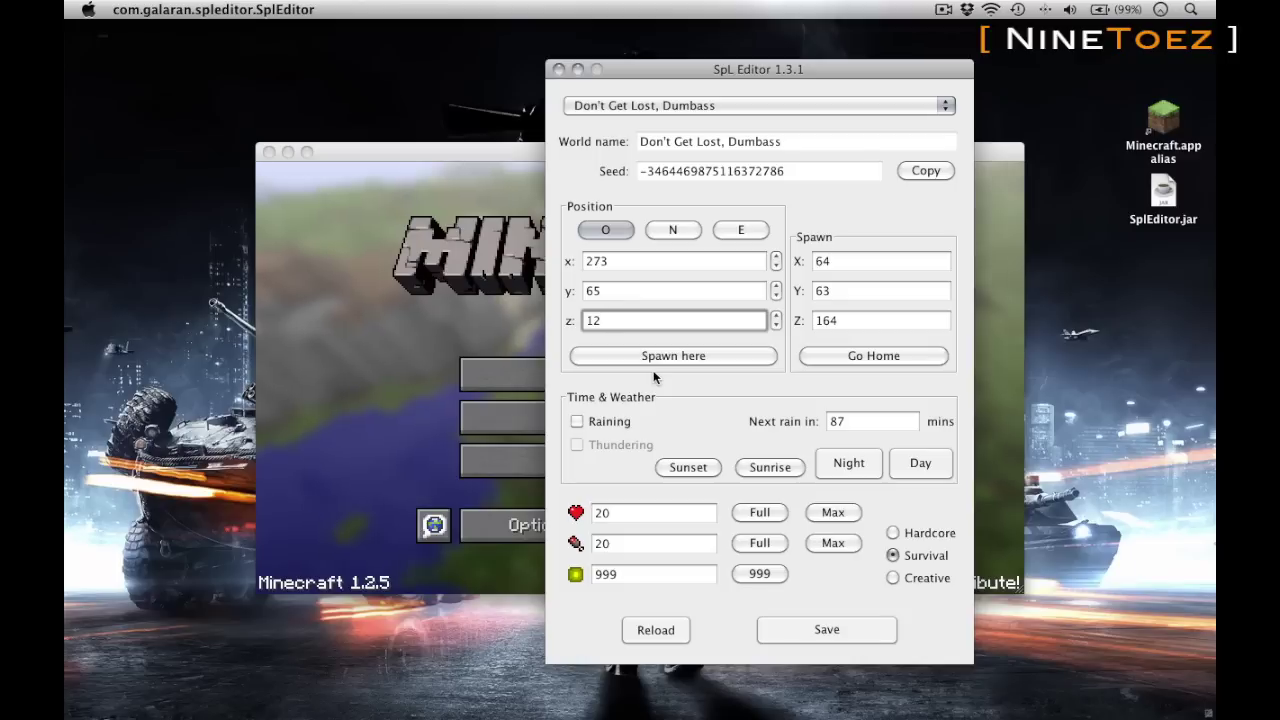
left_click(830, 633)
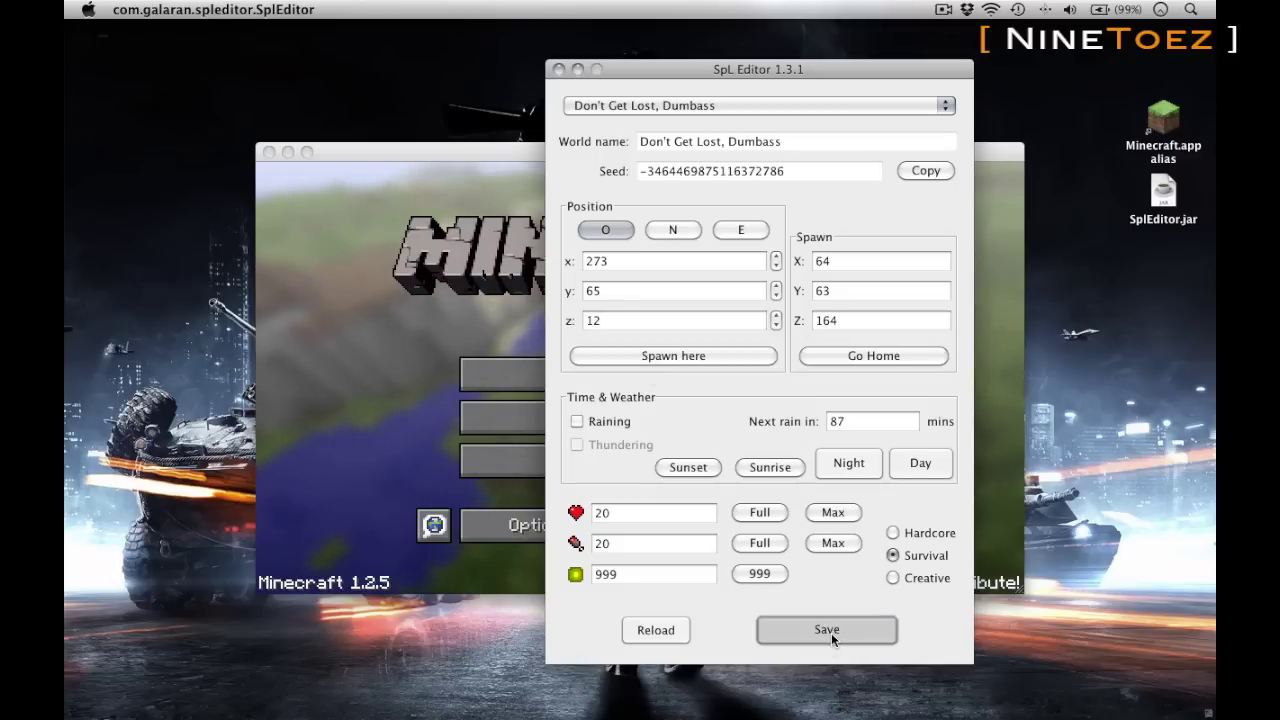
left_click(530, 373)
Load the world in Minecraft, open the house door and walk inside to the chest.
left_click(530, 373)
double_click(615, 340)
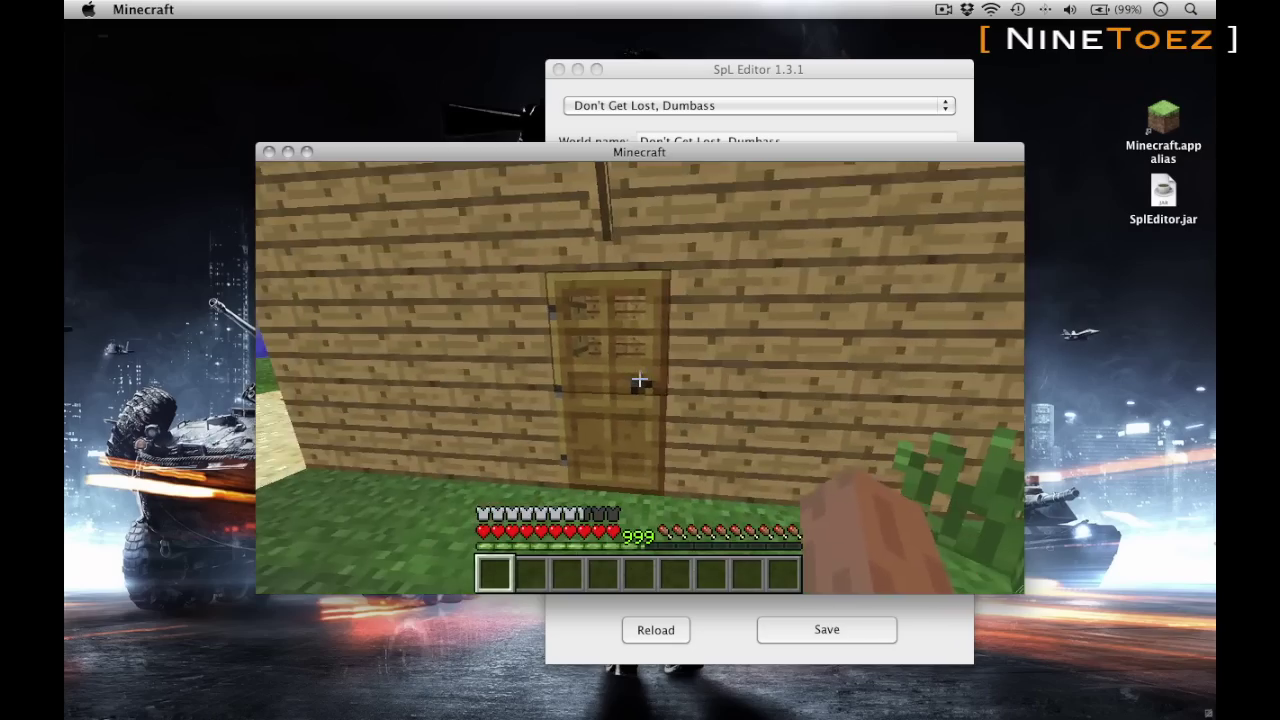
right_click(640, 378)
key("w")
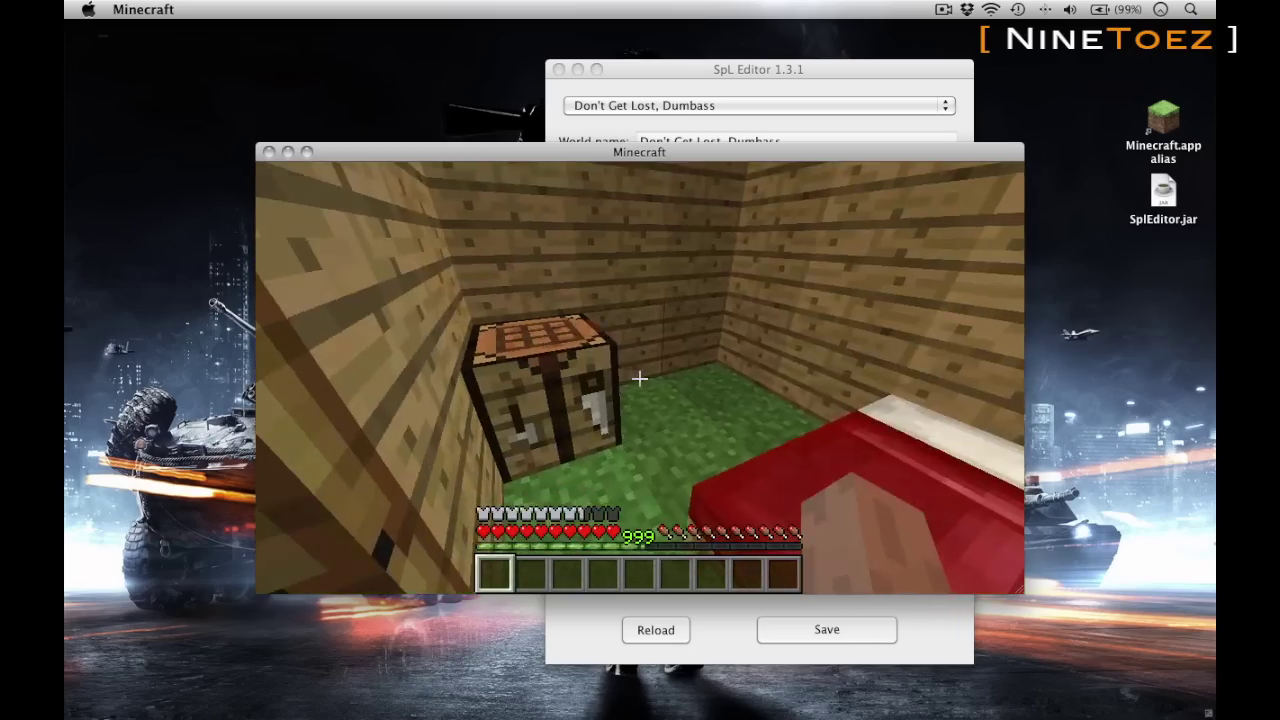
Stash the player's items in the chest, then leave through the door.
right_click(640, 378)
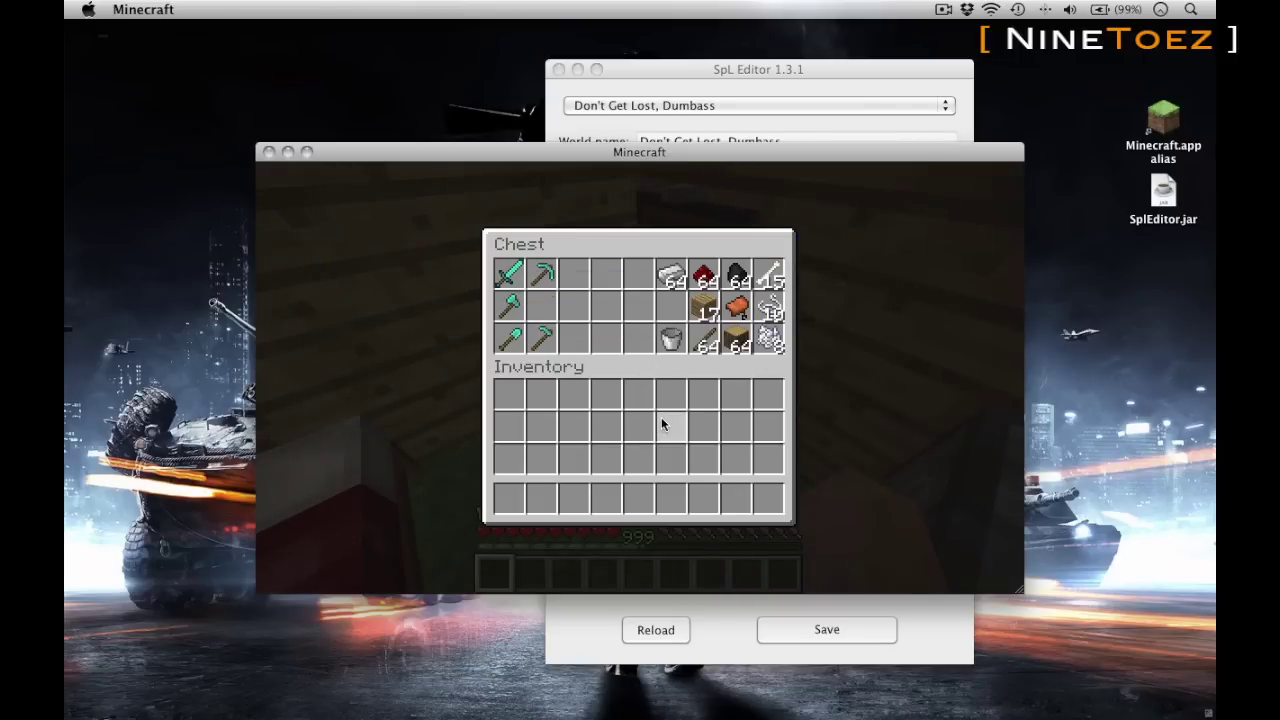
key("Escape")
right_click(640, 378)
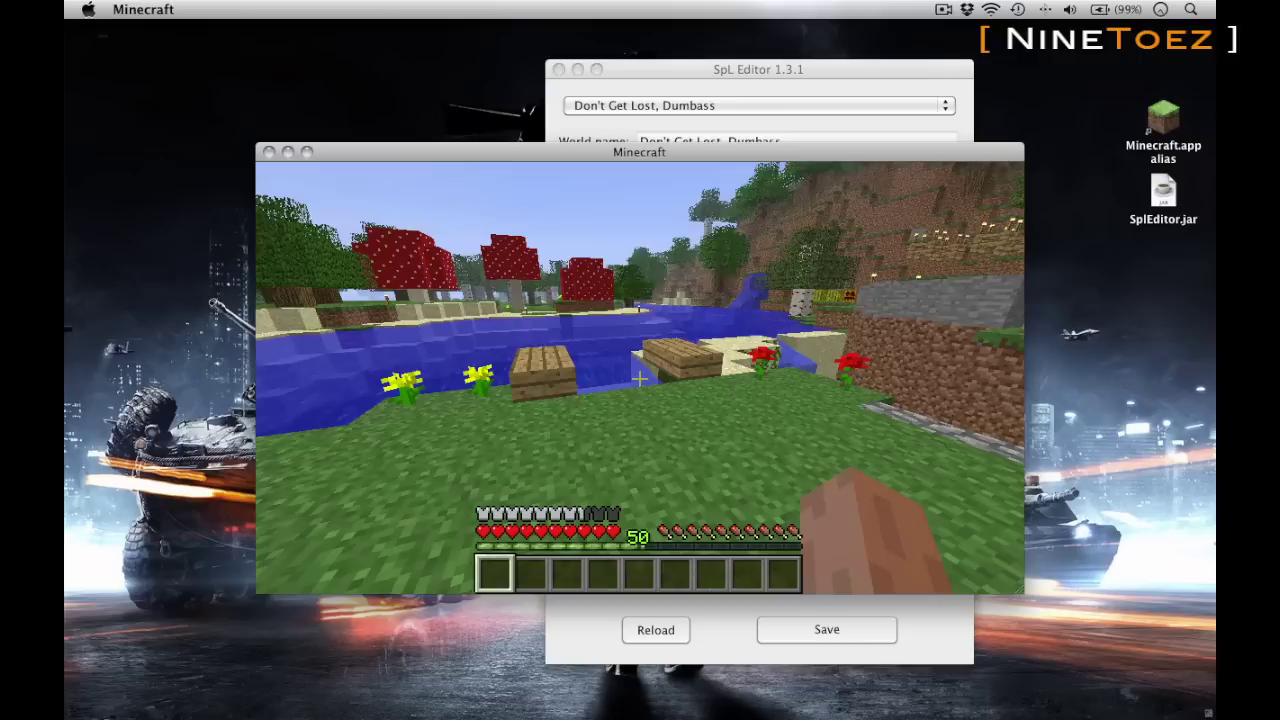
Check coordinates on the F3 debug overlay, hide it, and walk to the obsidian building.
key("shift+F3")
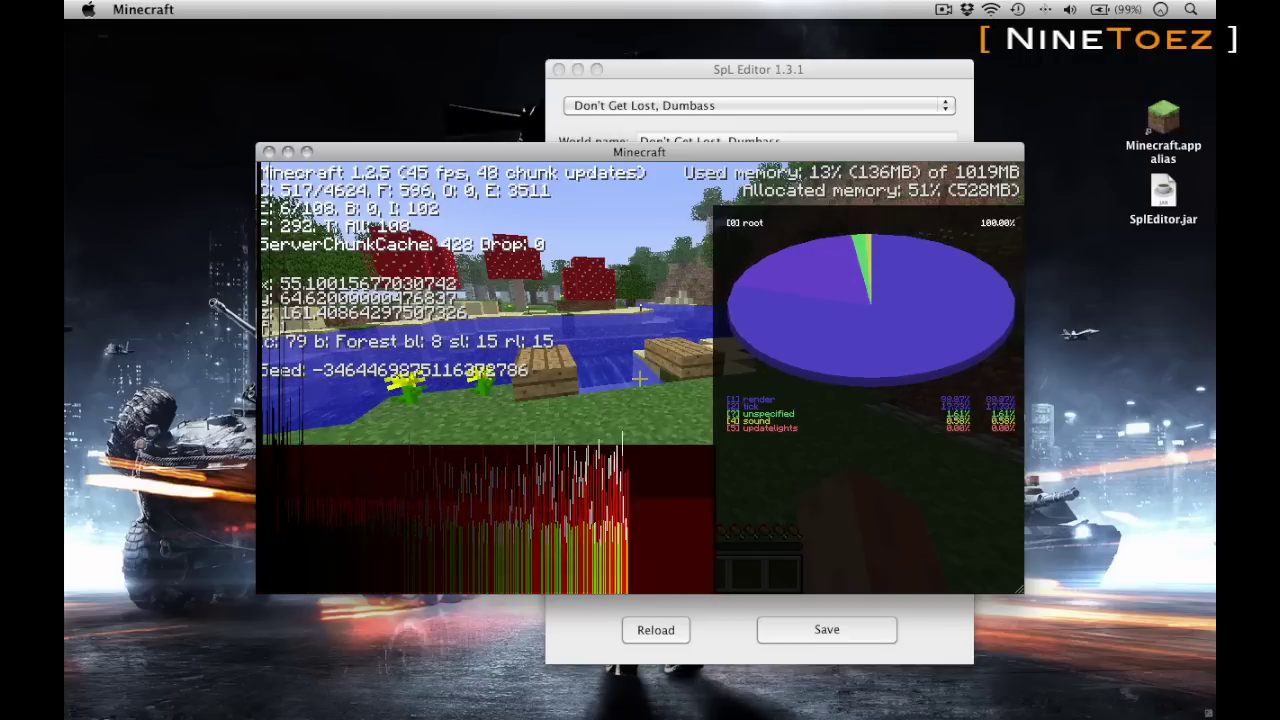
key("F3")
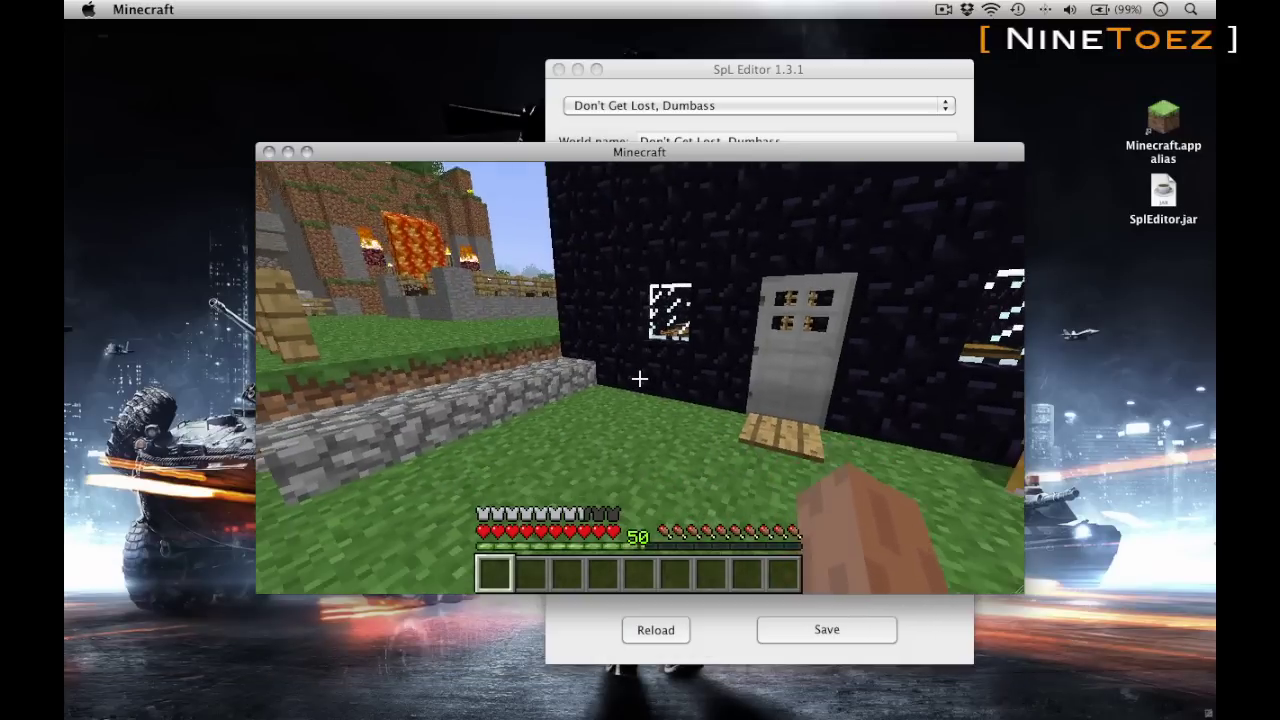
key("s")
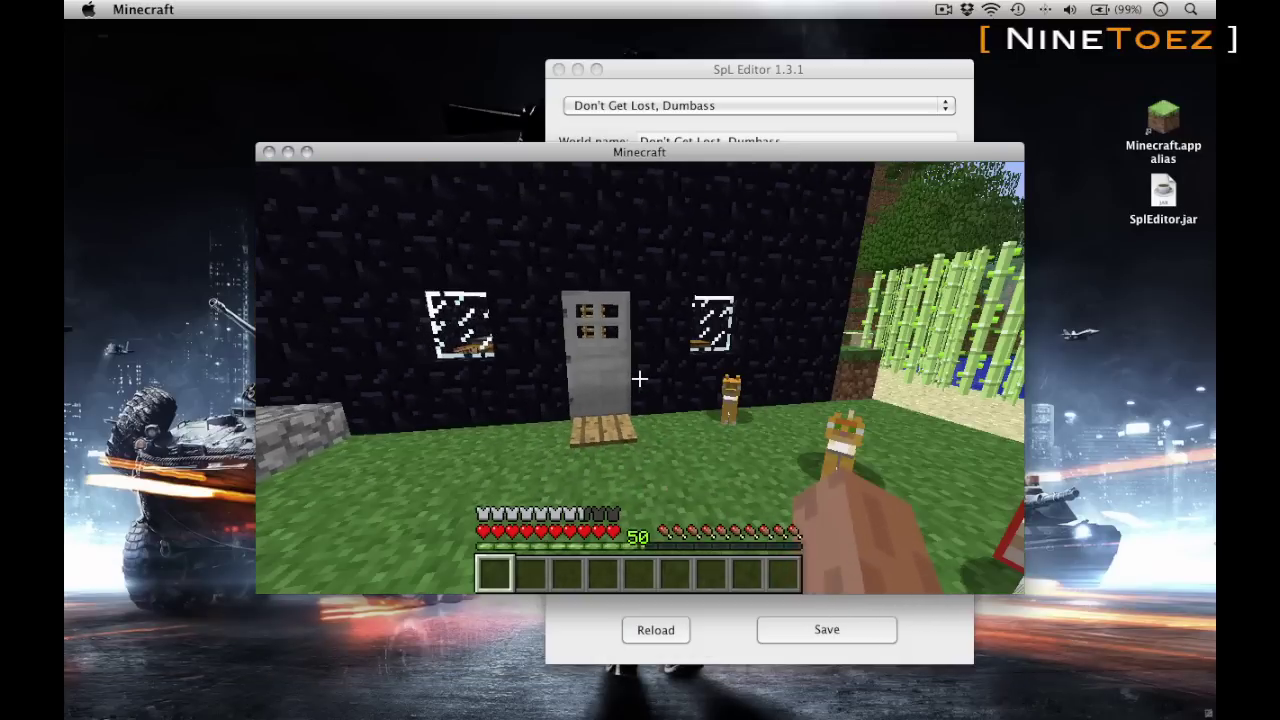
key("s")
key("a")
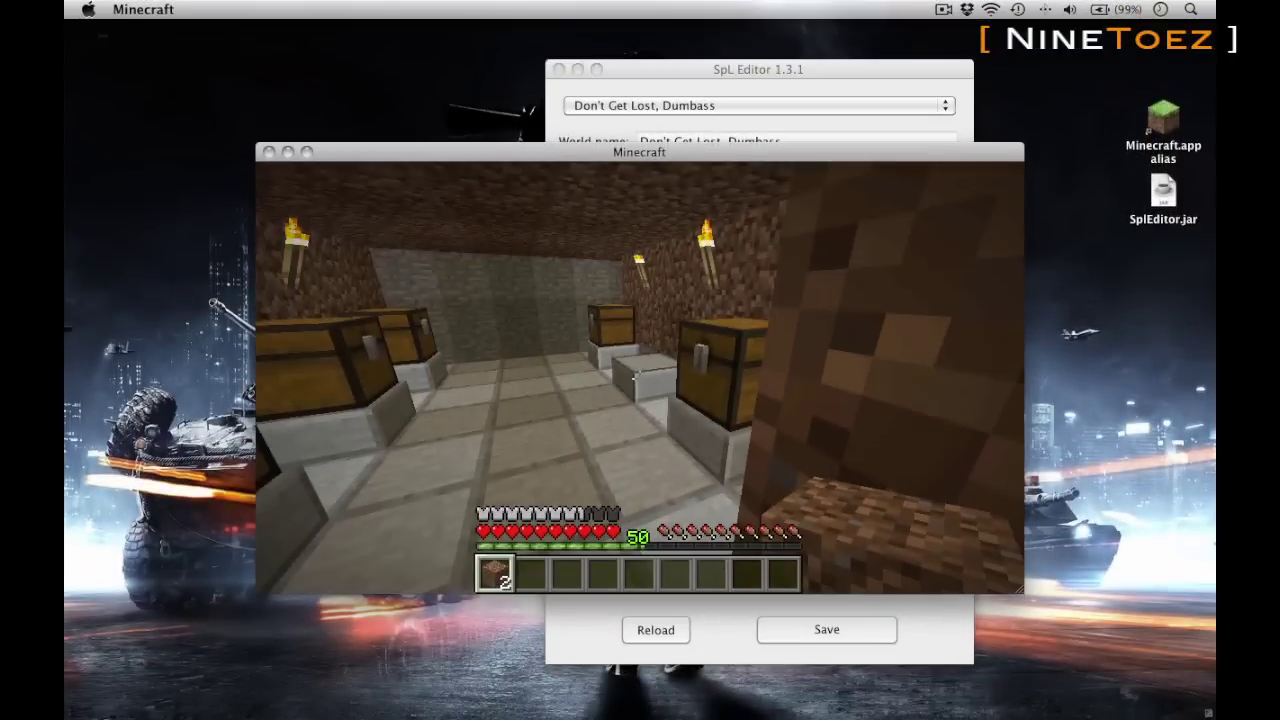
Walk into the chest room, save and quit to title, then bring SPL Editor forward.
key("w")
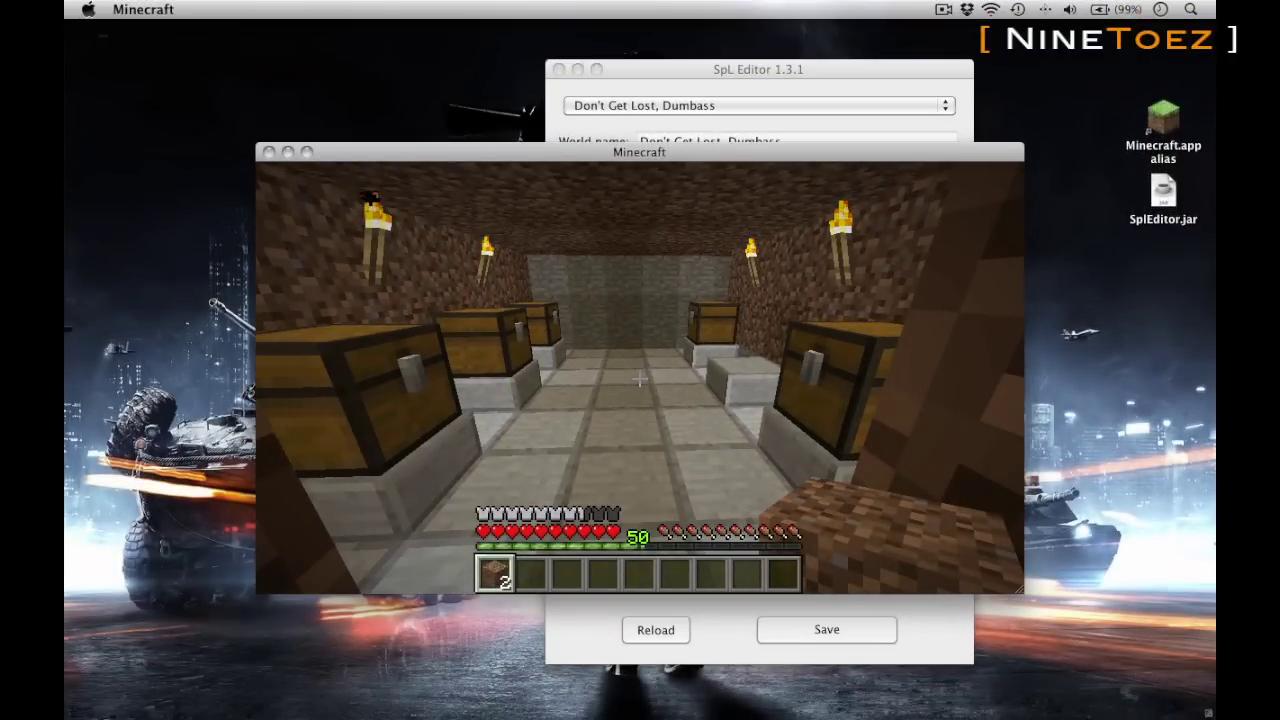
key("Escape")
left_click(690, 474)
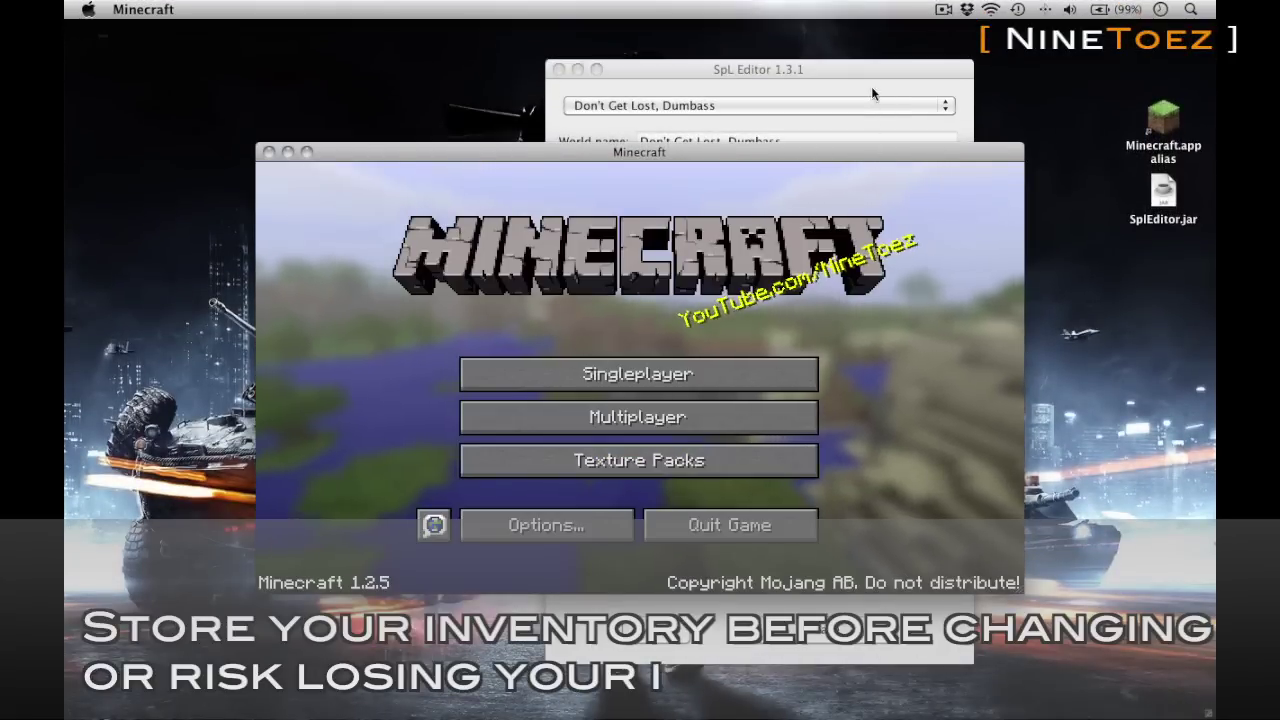
left_click(871, 86)
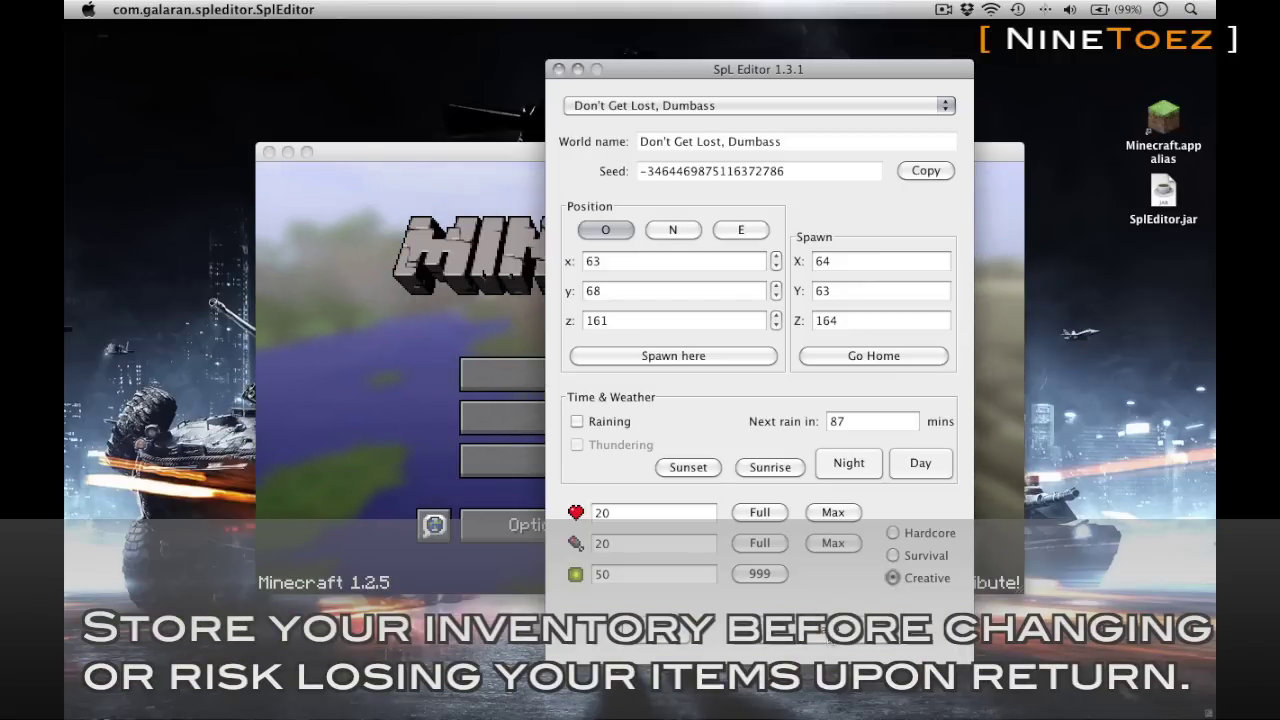
Save the world with Creative mode in SPL Editor and reload it from Minecraft's Singleplayer list.
left_click(827, 630)
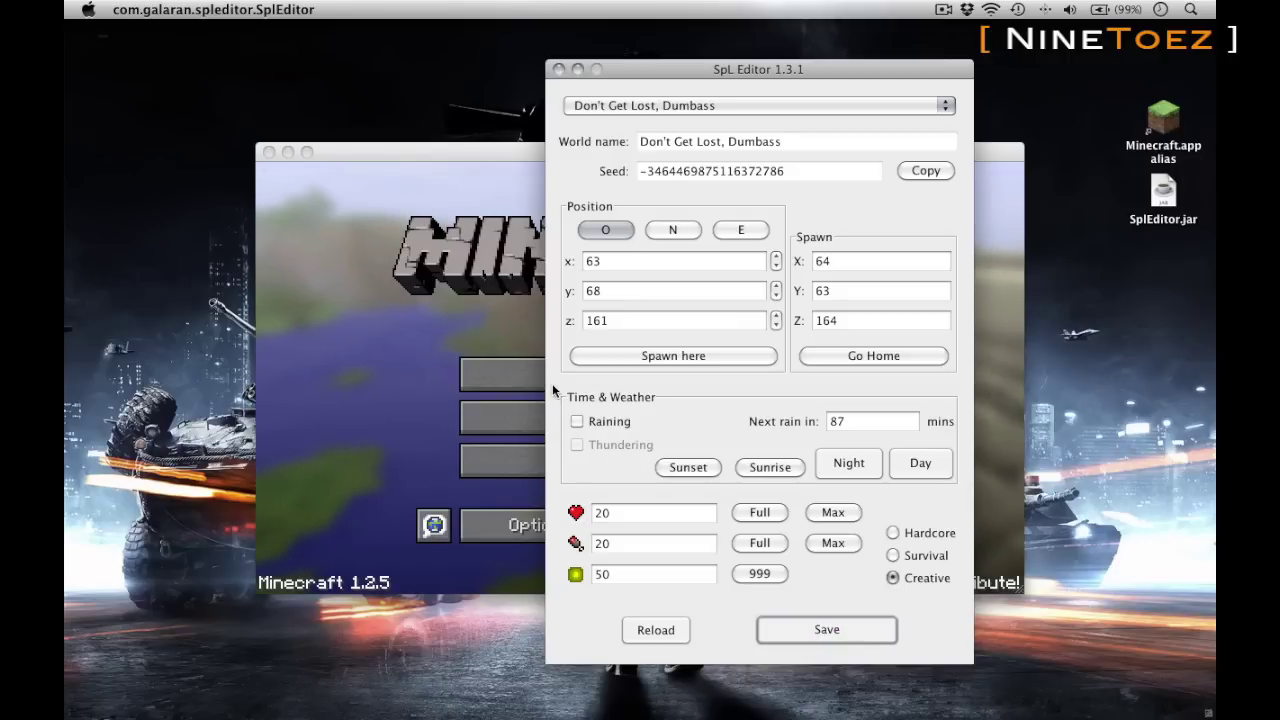
left_click(541, 376)
left_click(551, 368)
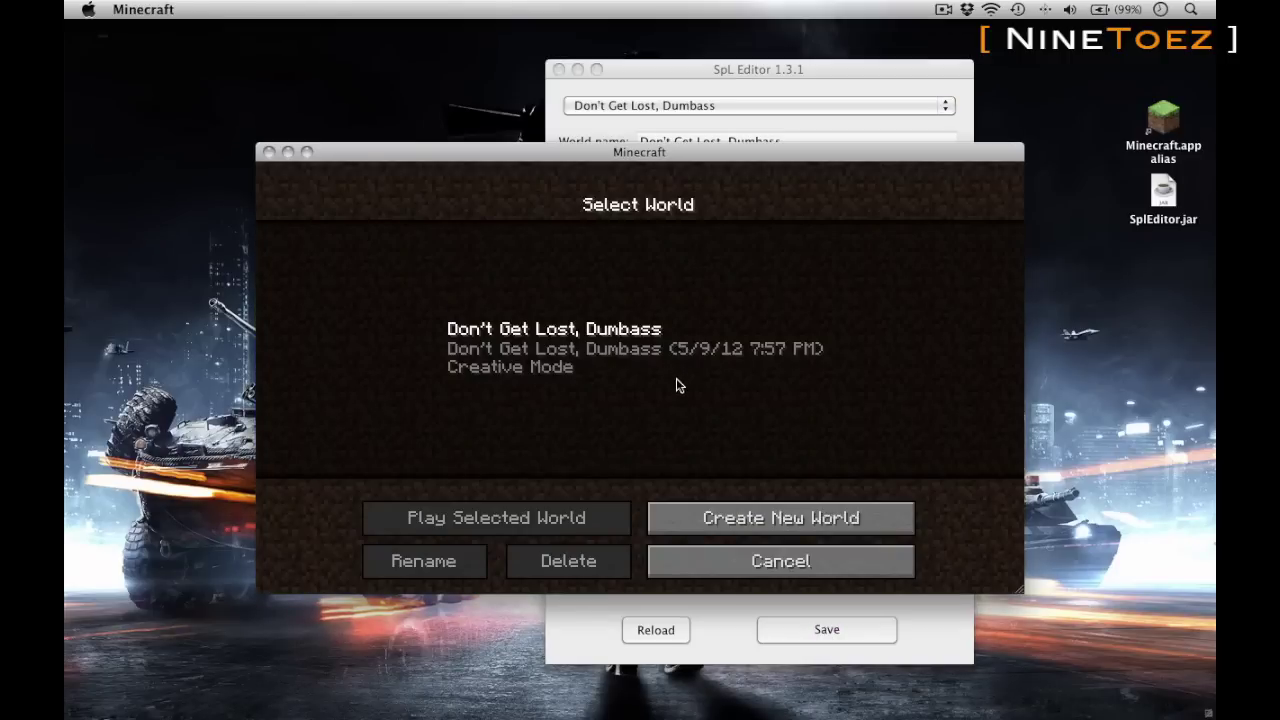
double_click(594, 349)
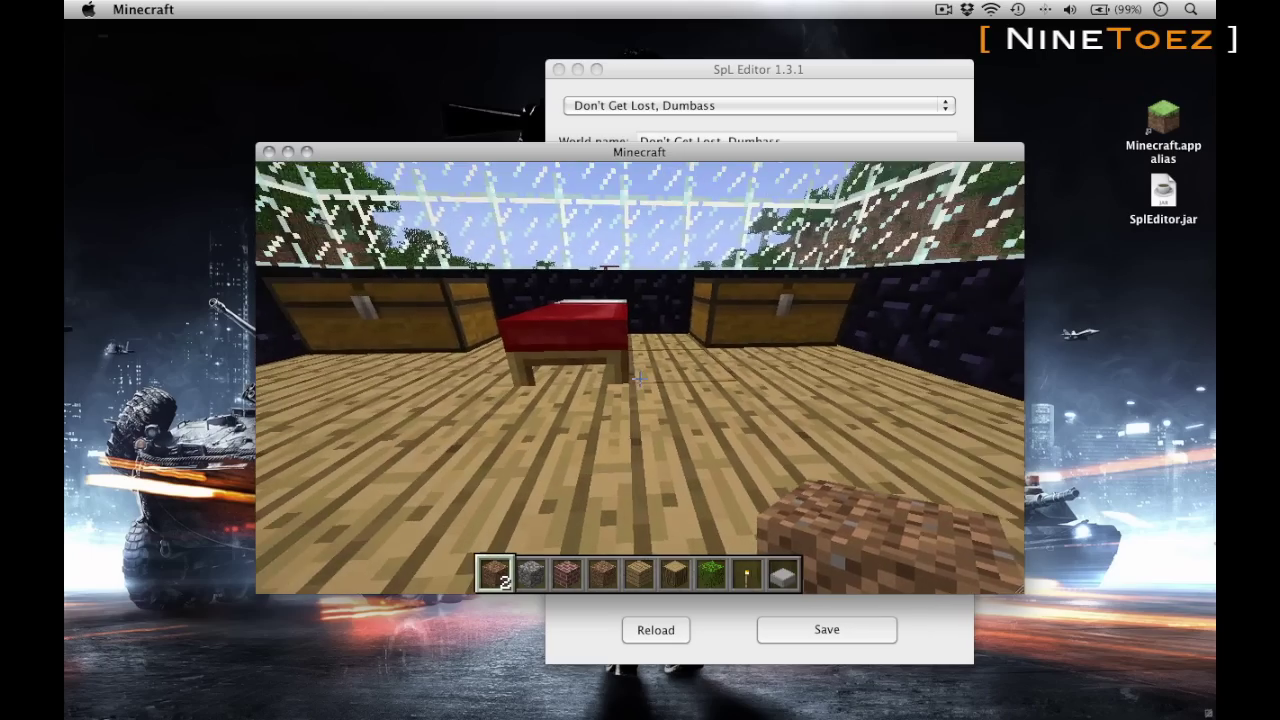
Fly up, drop down the ladder shaft, go out through the door and bring up Creative item selection.
key("space")
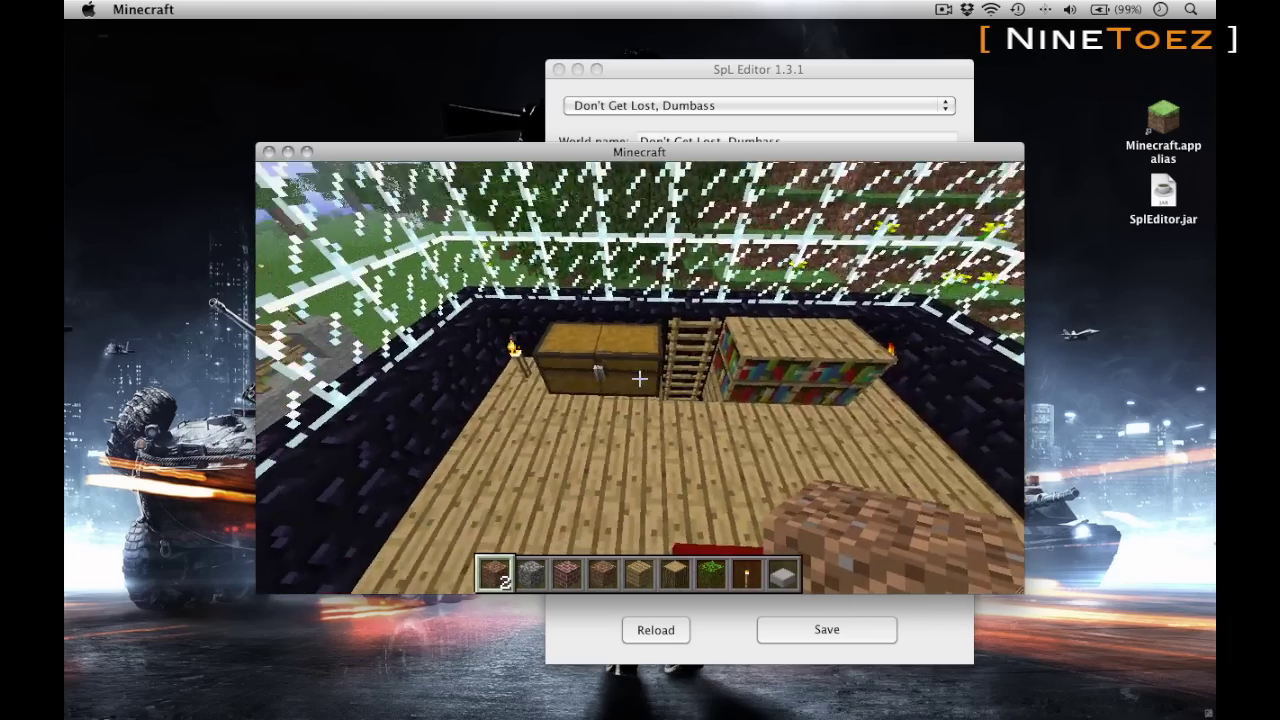
key("w")
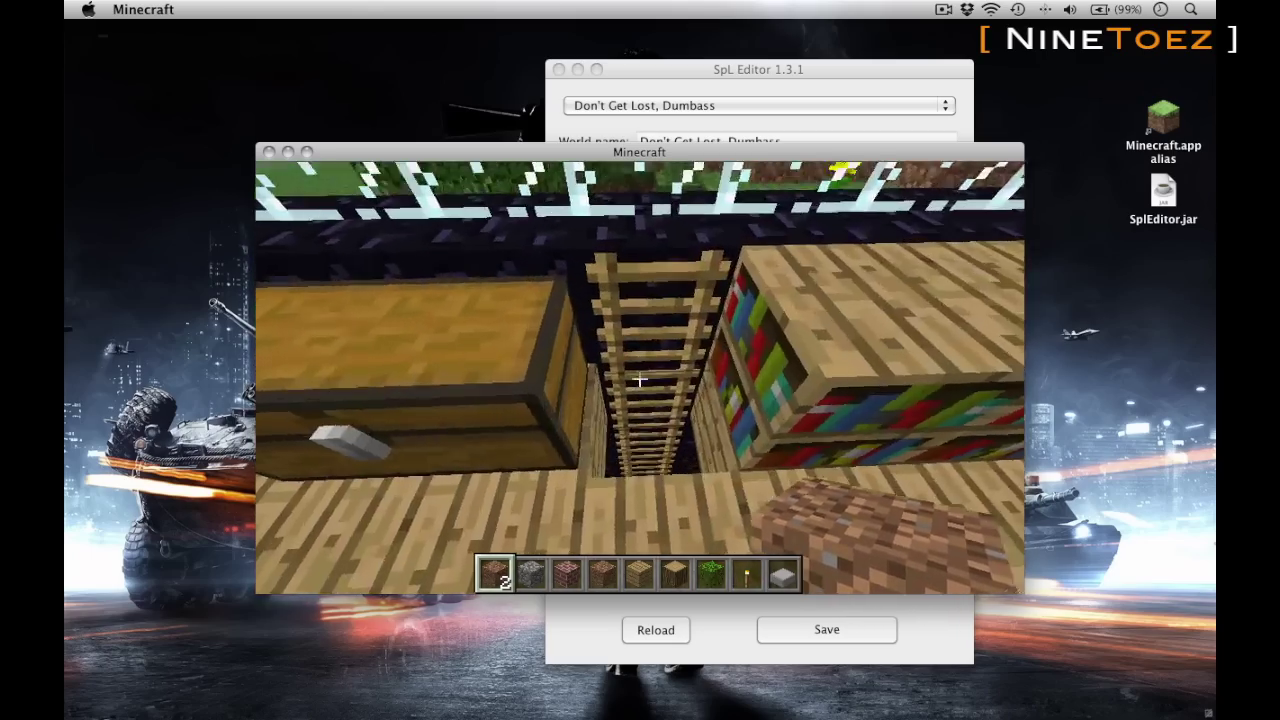
key("w")
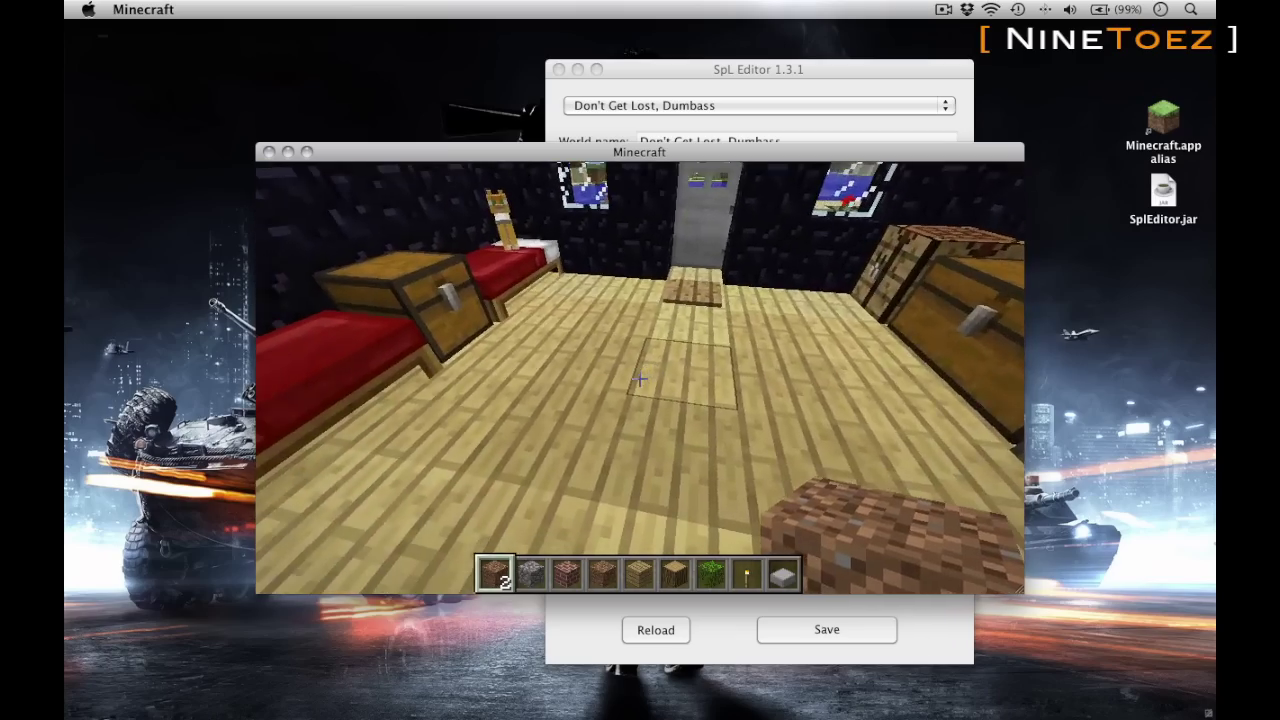
mouse_move(640, 378)
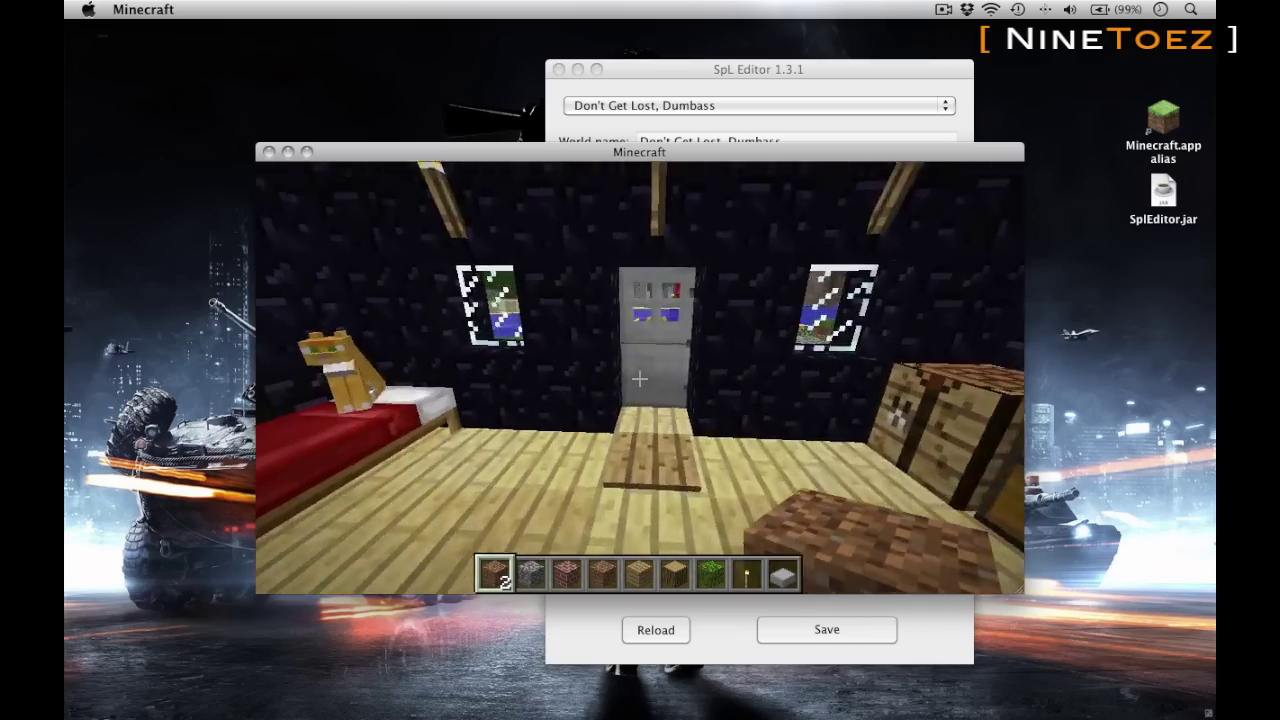
right_click(640, 378)
key("w")
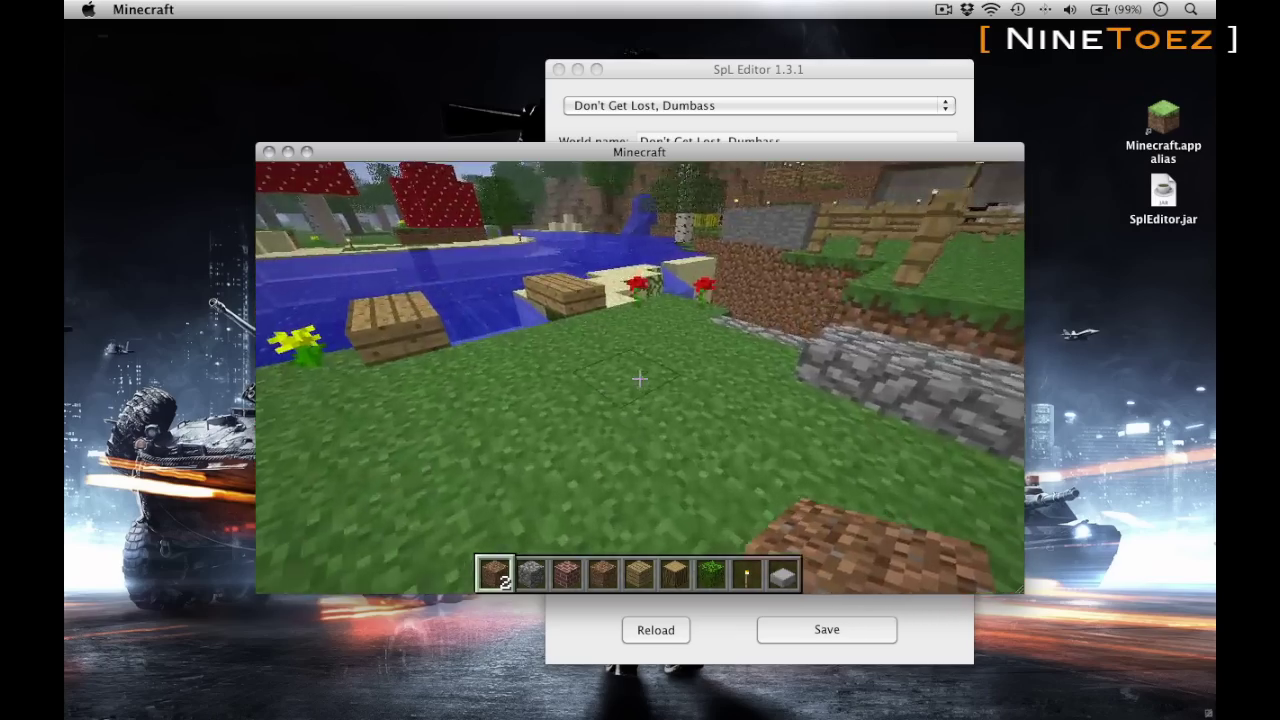
key("e")
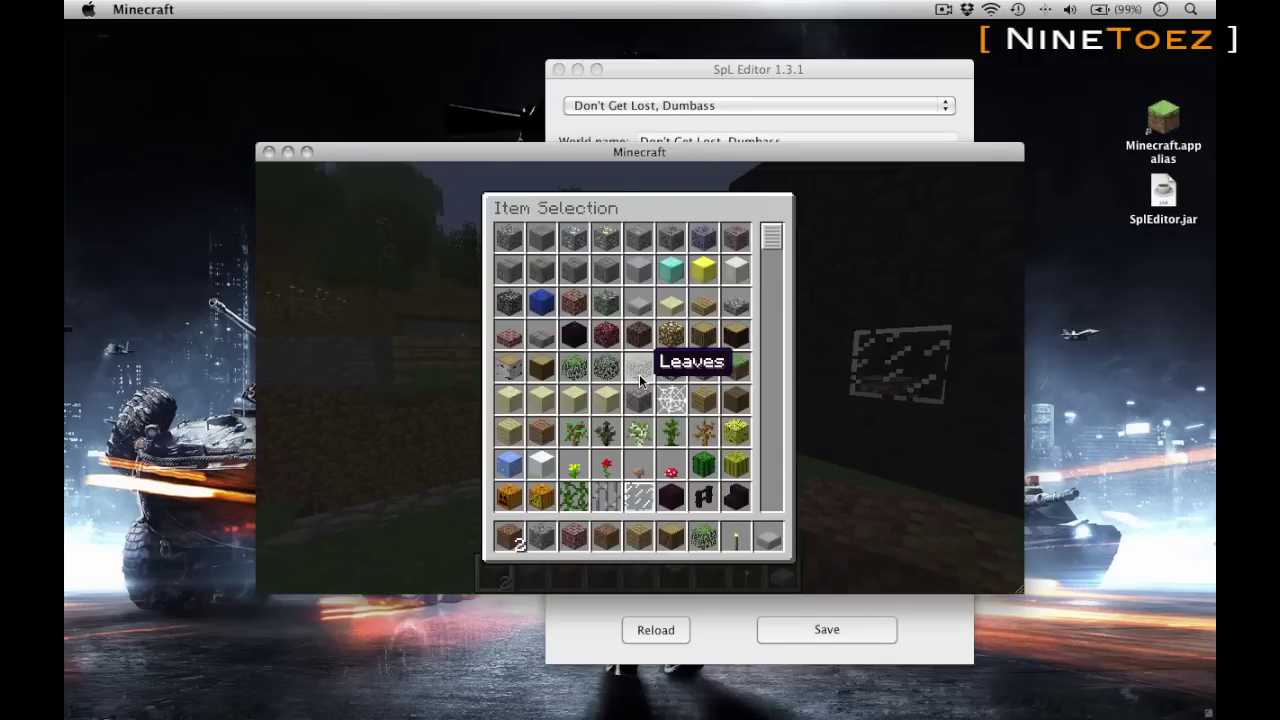
Walk through the tunnel into the chest room and look inside the Diamonds chest.
scroll(670, 410, "down", 10)
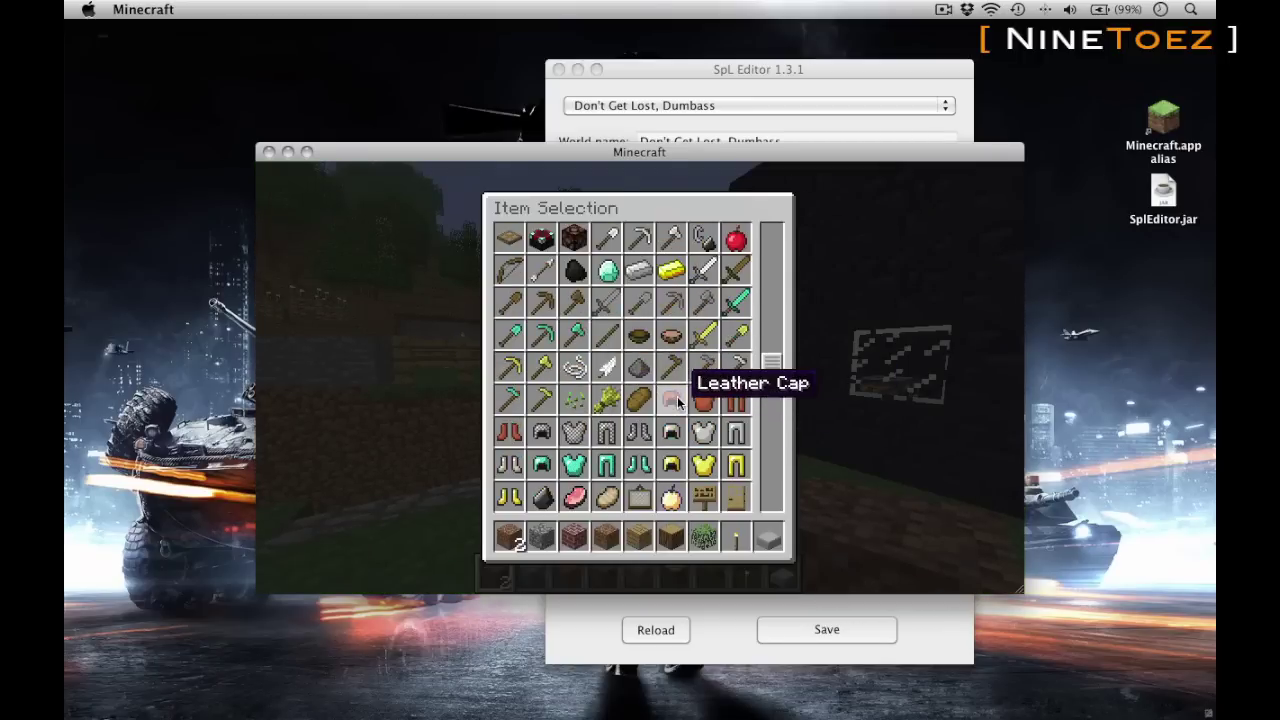
scroll(678, 402, "up", 10)
key("e")
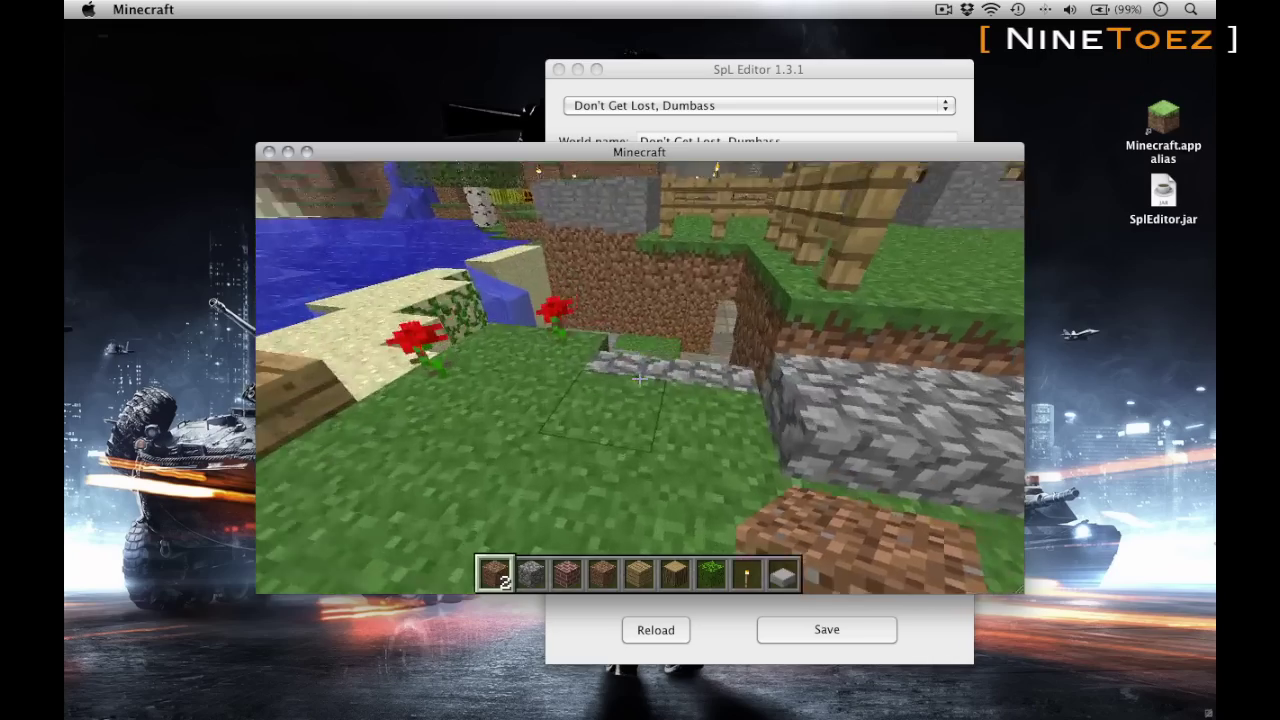
key("w")
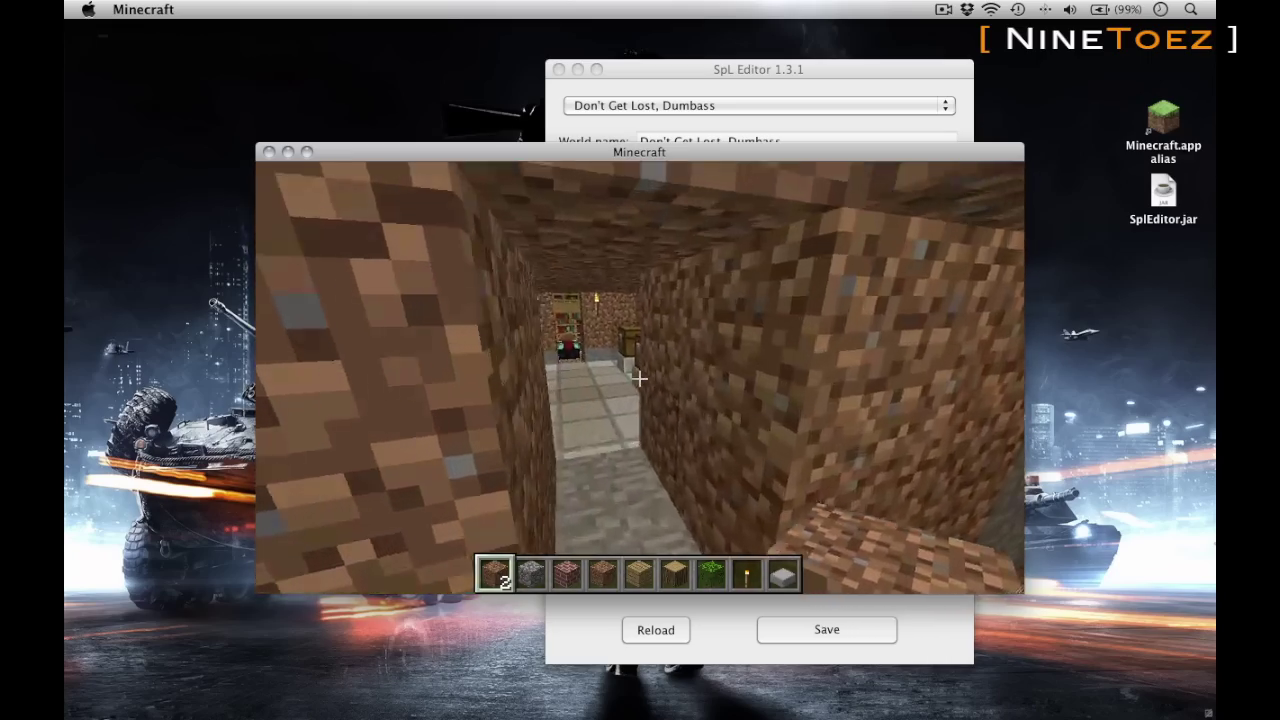
key("w")
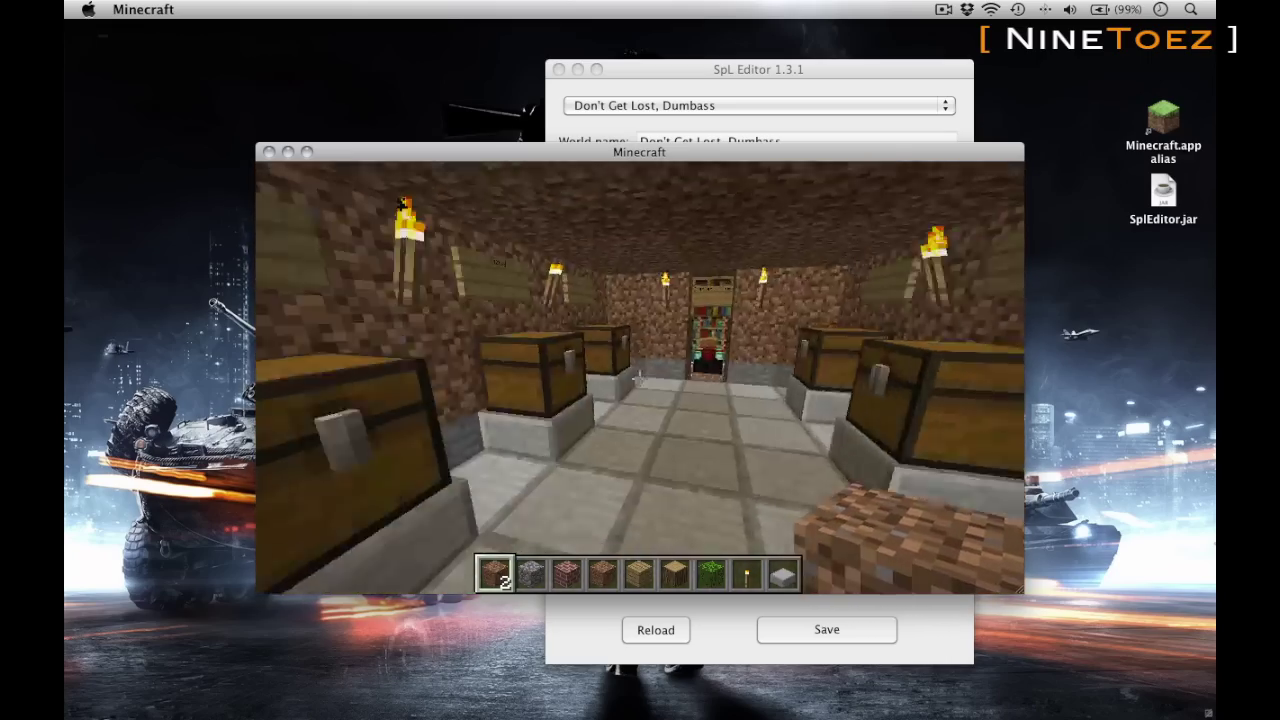
right_click(639, 378)
key("e")
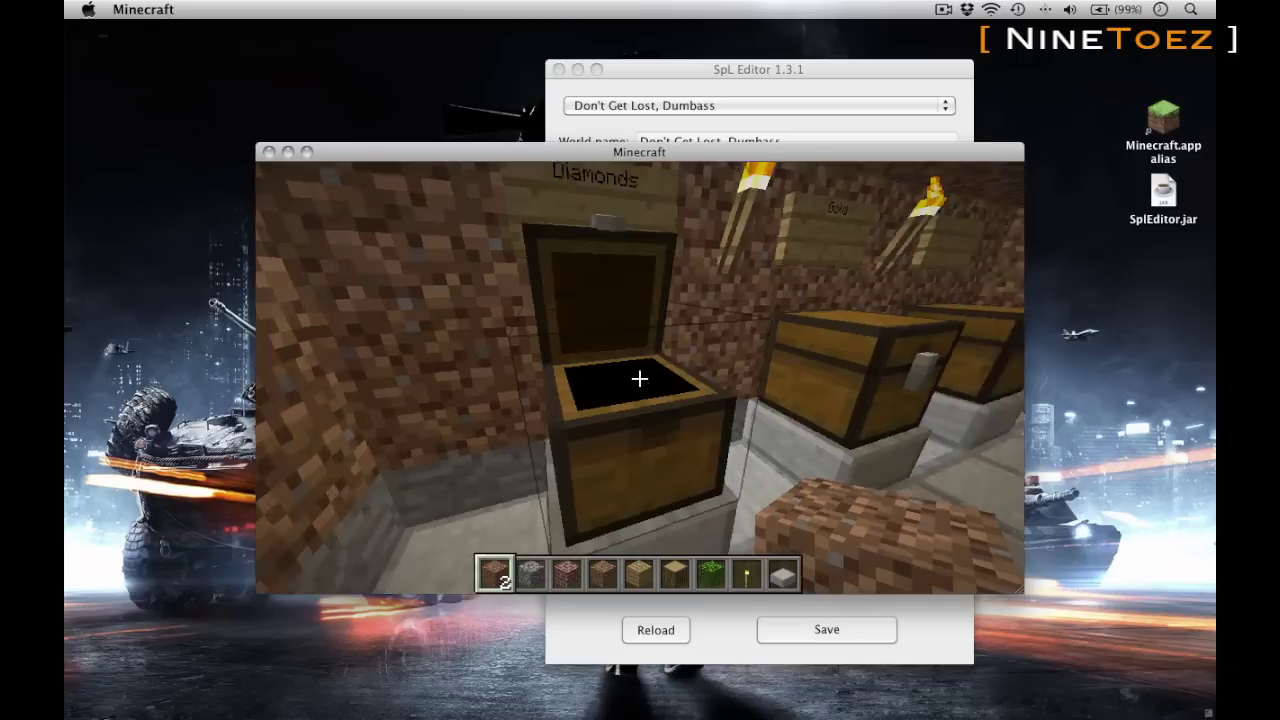
key("w")
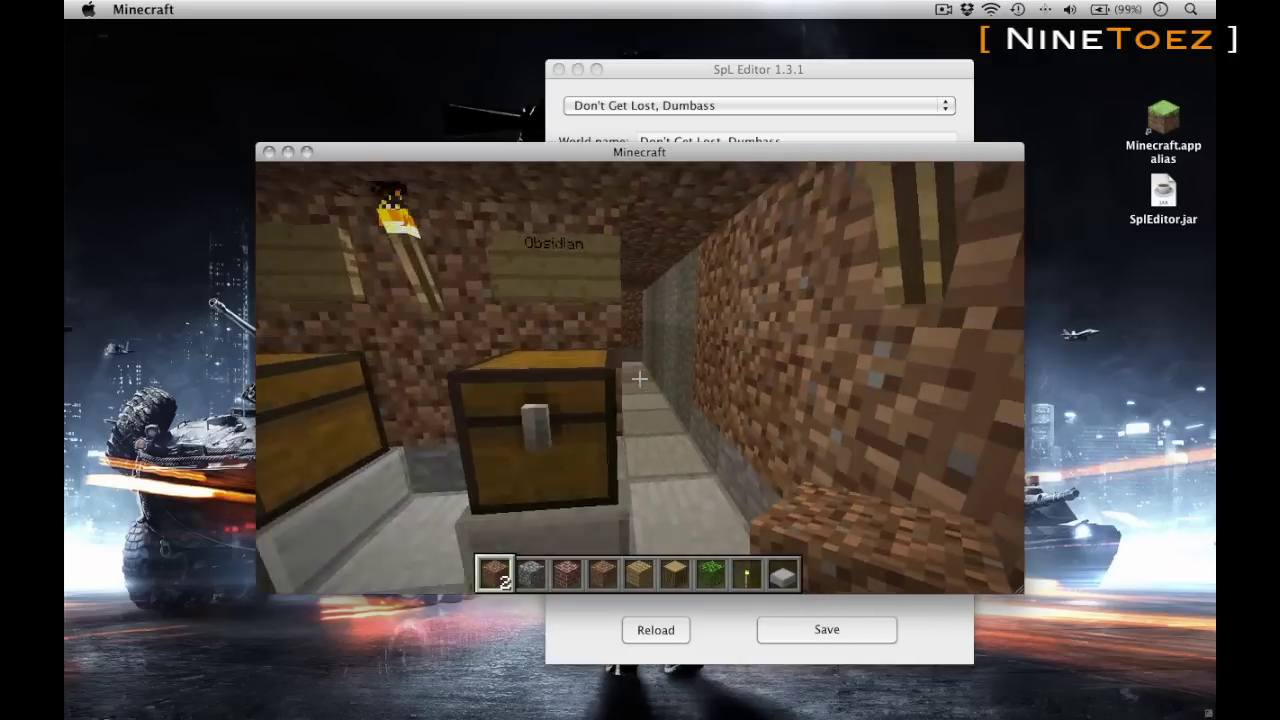
key("w")
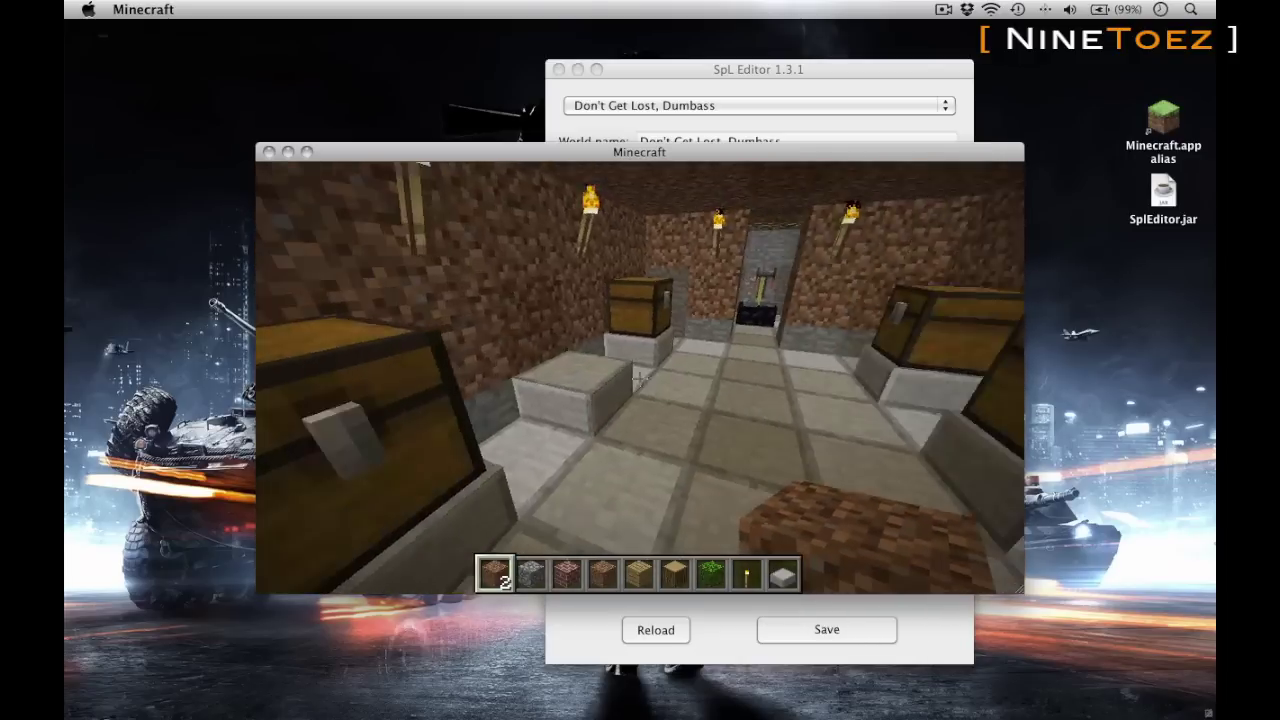
Take a Chest from the creative list, place it on the centre stone slab, and check it's empty.
key("e")
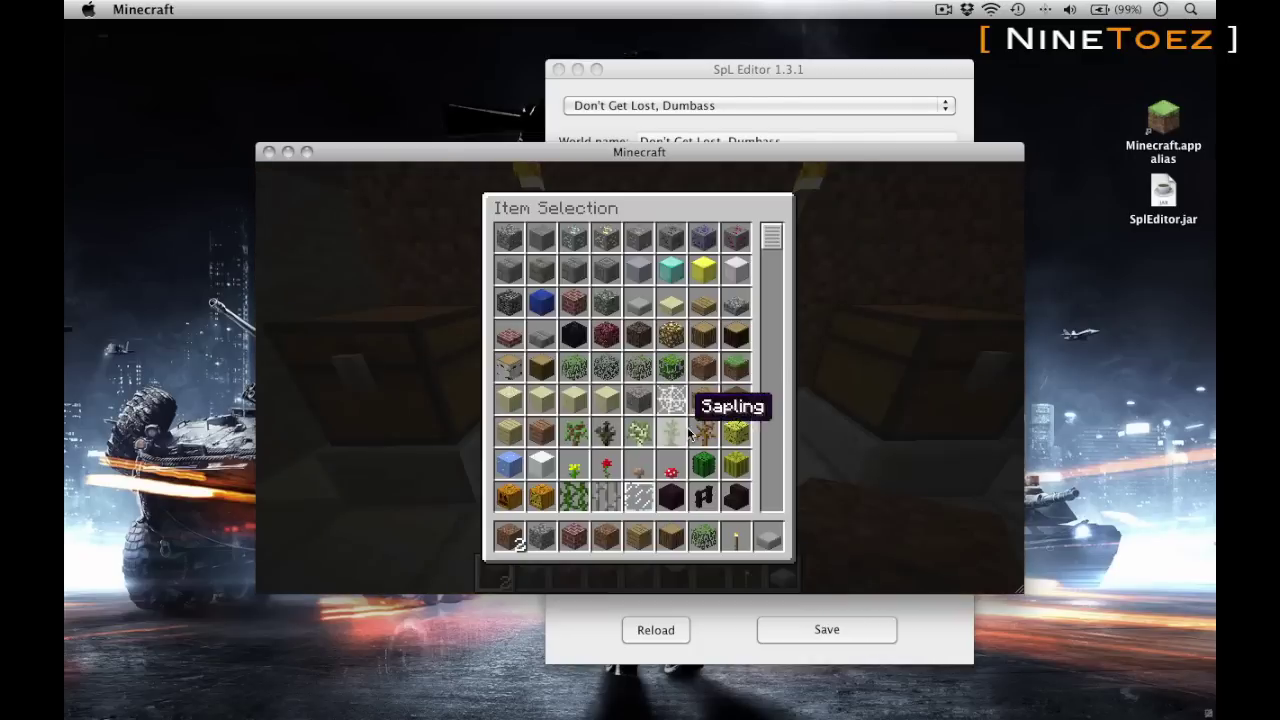
left_click_drag(764, 243, 769, 291)
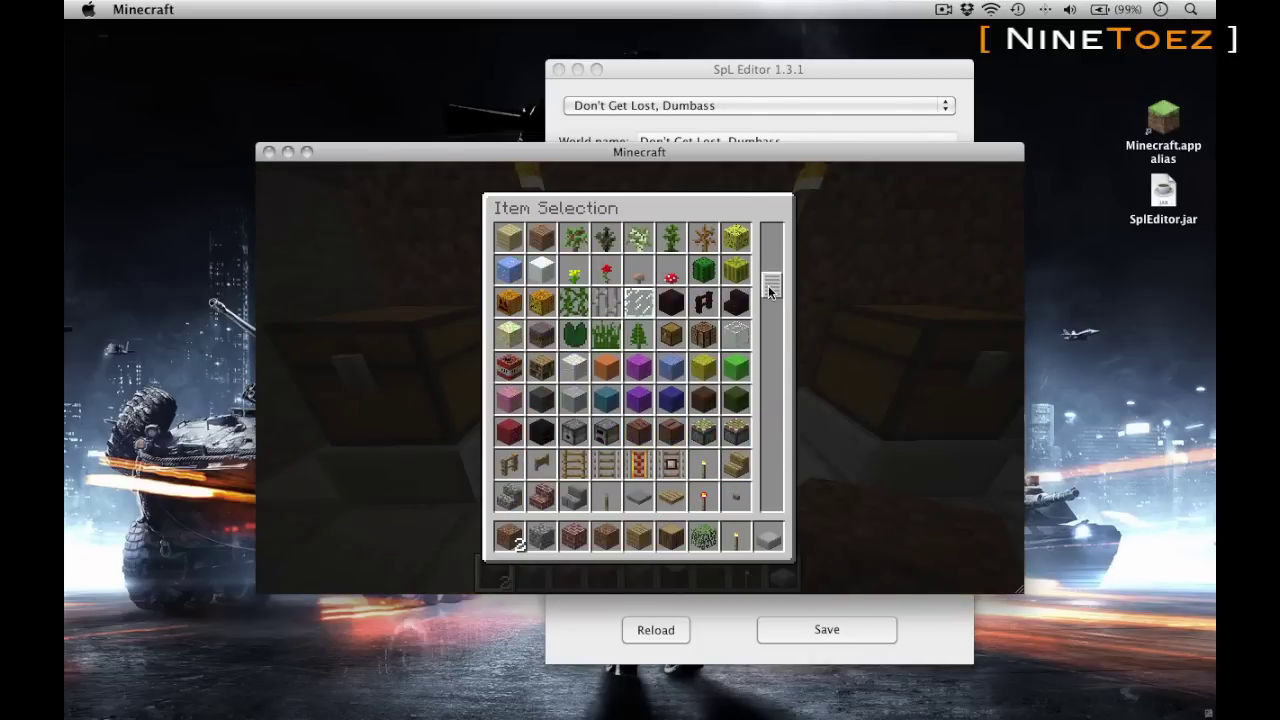
left_click(673, 342)
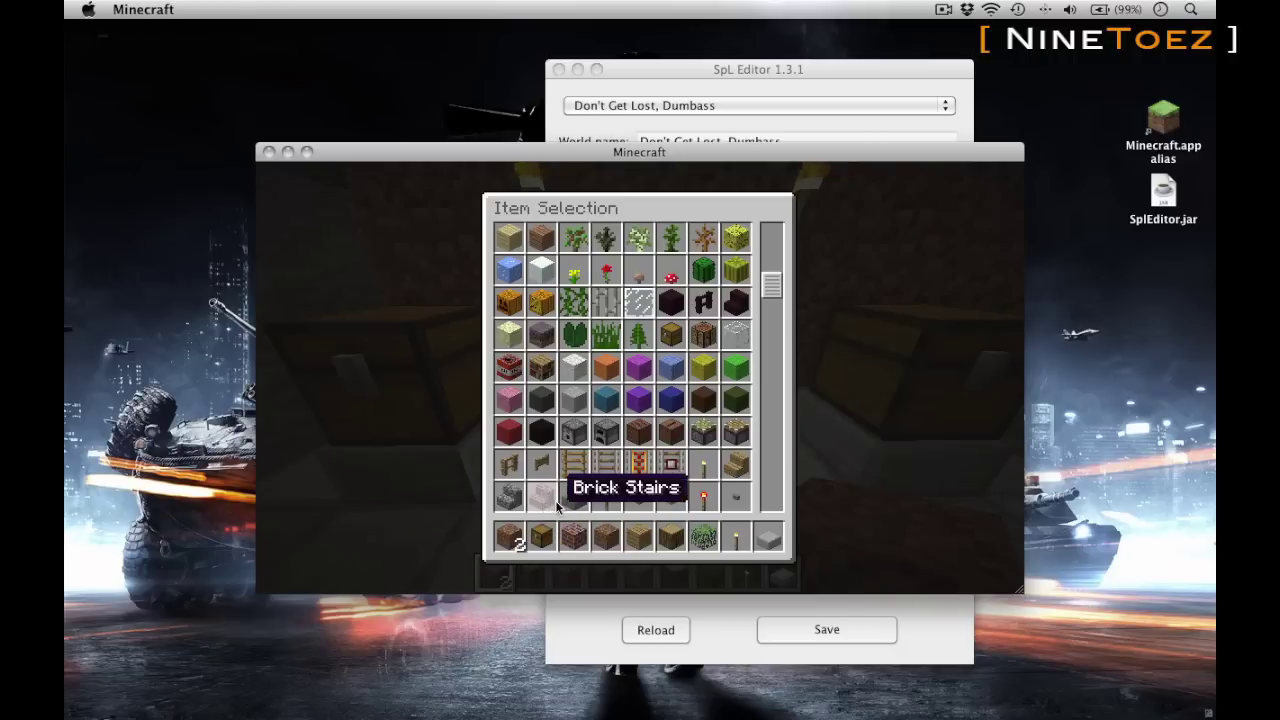
key("e")
key("2")
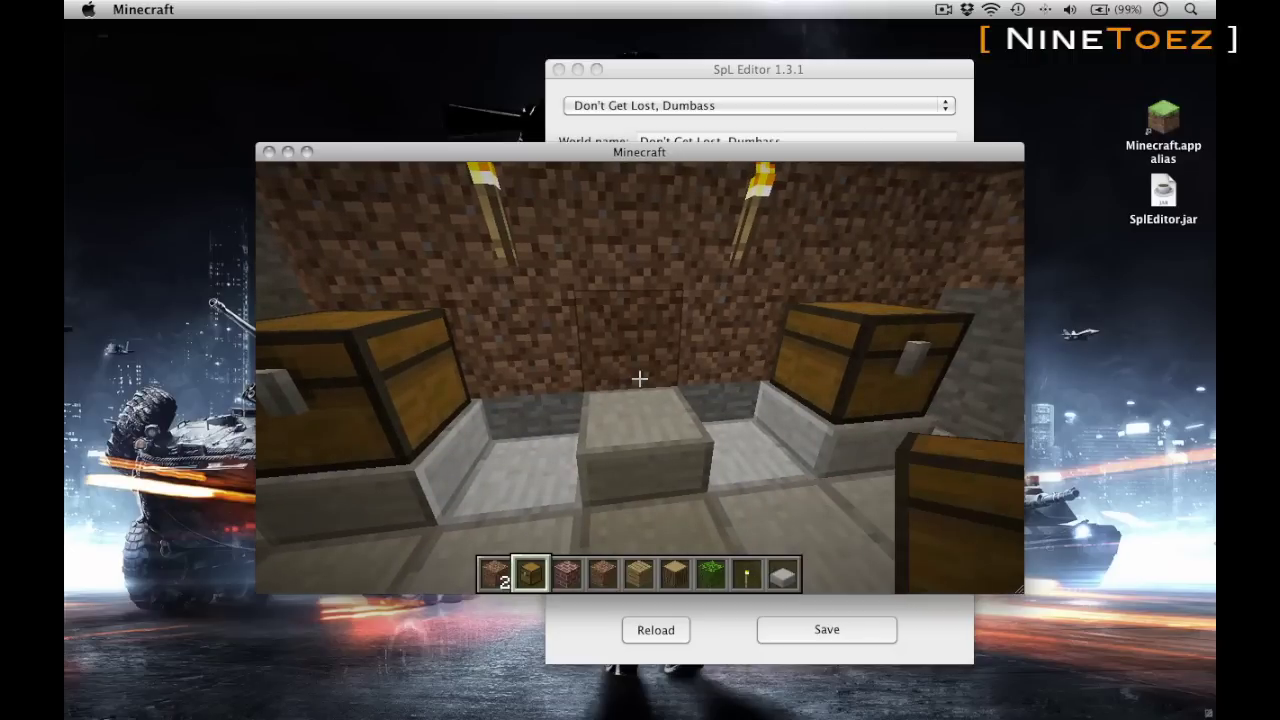
right_click(639, 378)
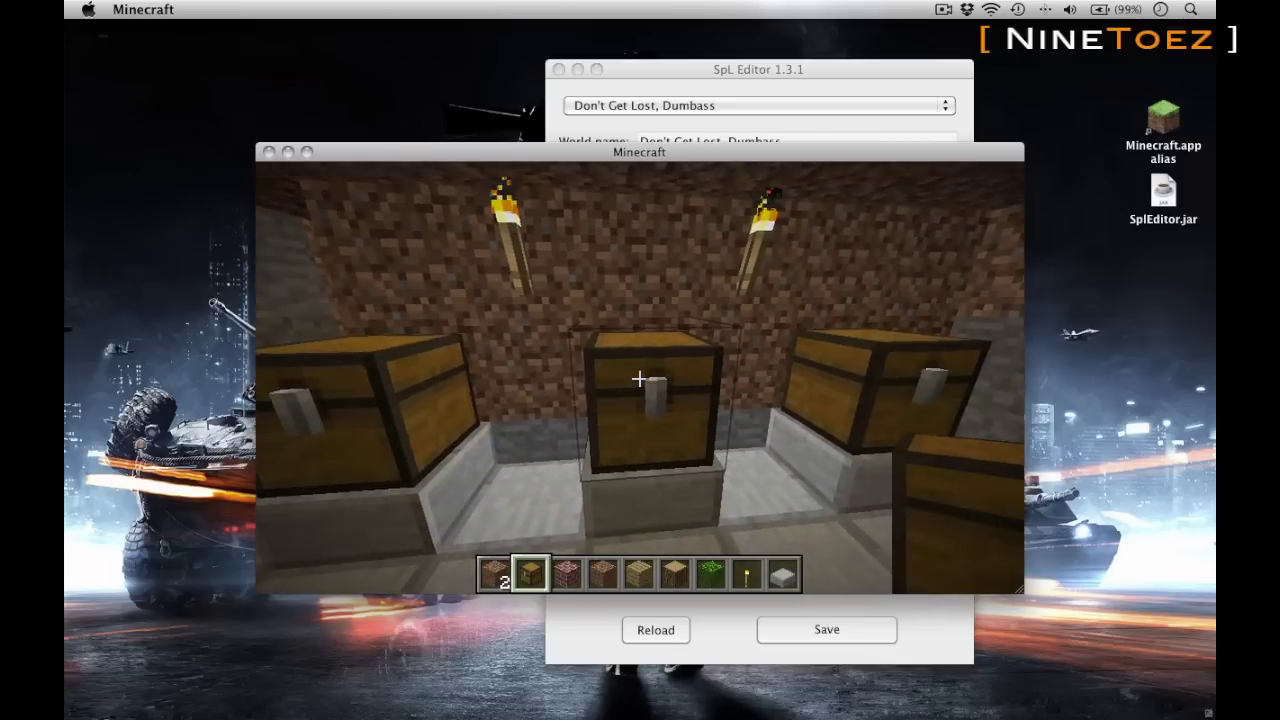
right_click(639, 378)
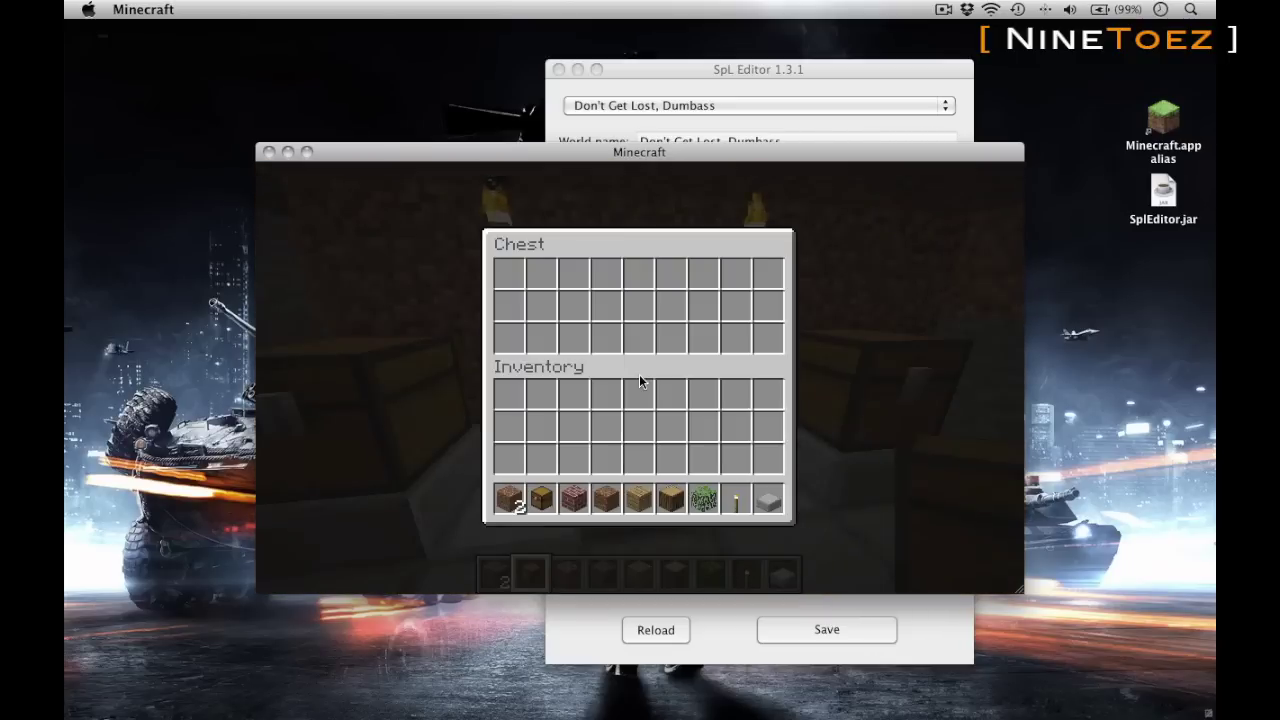
key("Escape")
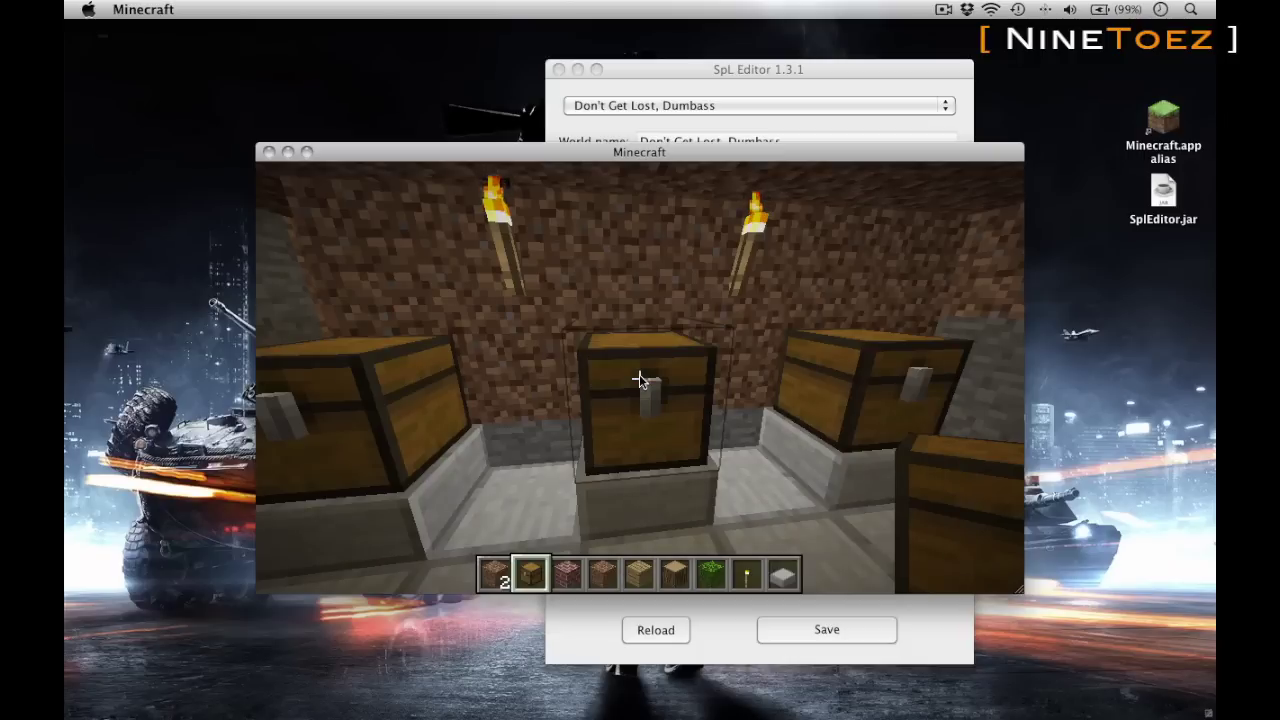
key("e")
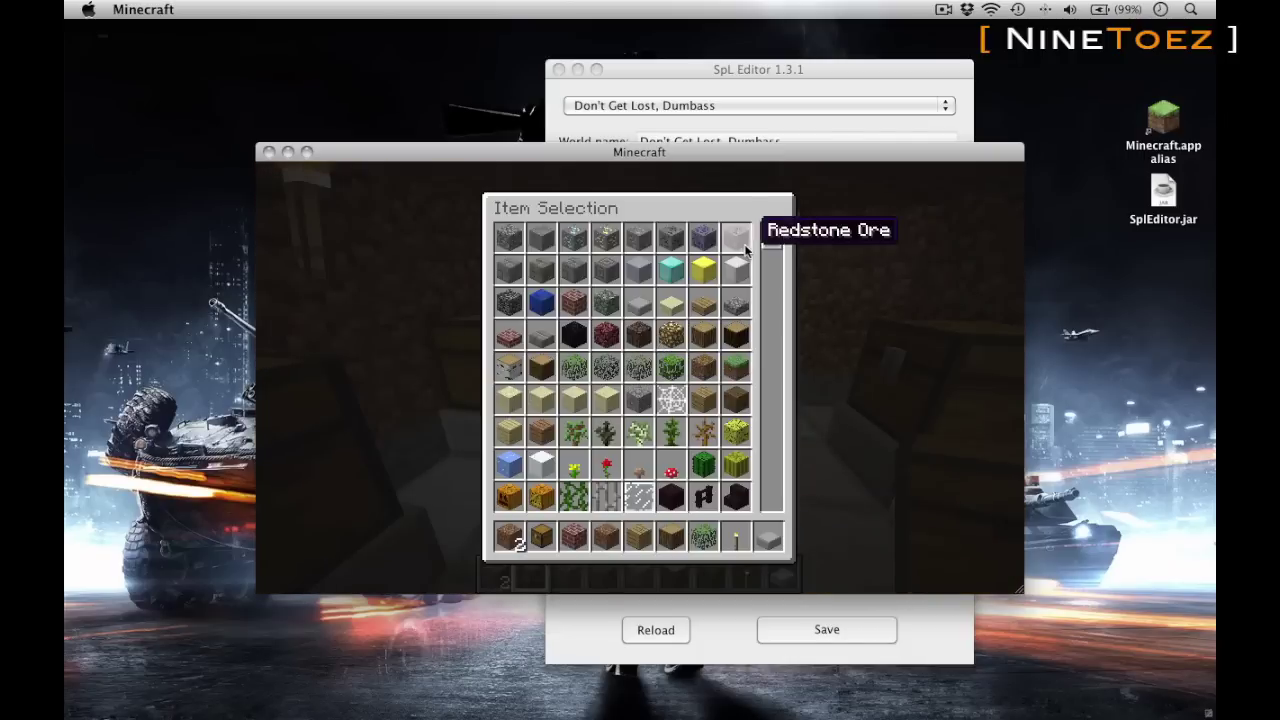
Put a Block of Diamond and a Diamond Ore block into the hotbar.
left_click_drag(769, 288, 770, 330)
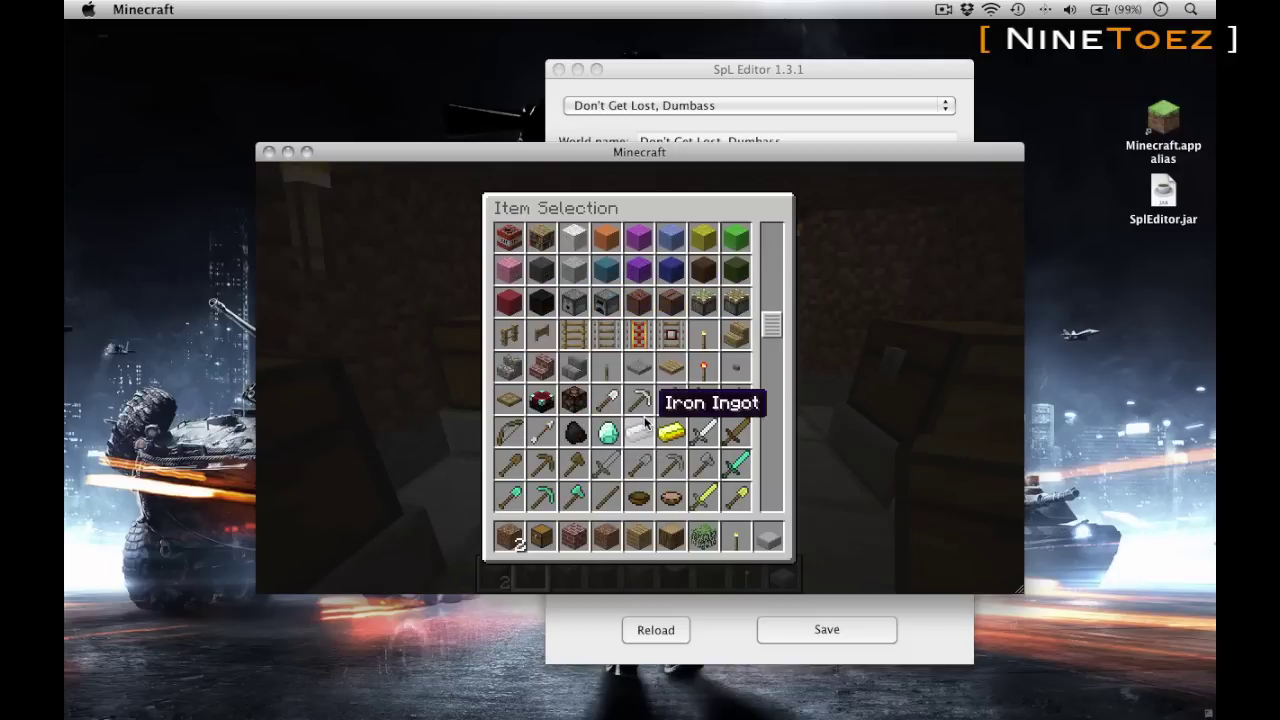
scroll(657, 424, "down", 1)
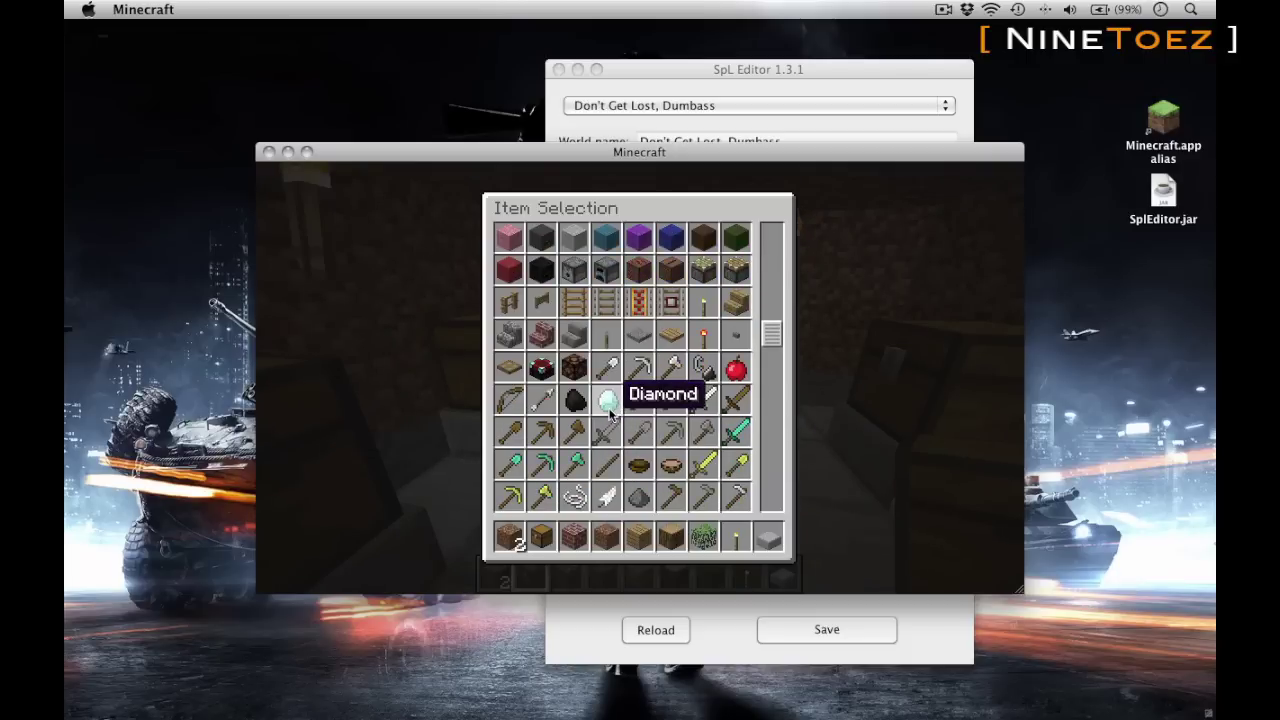
scroll(607, 412, "down", 6)
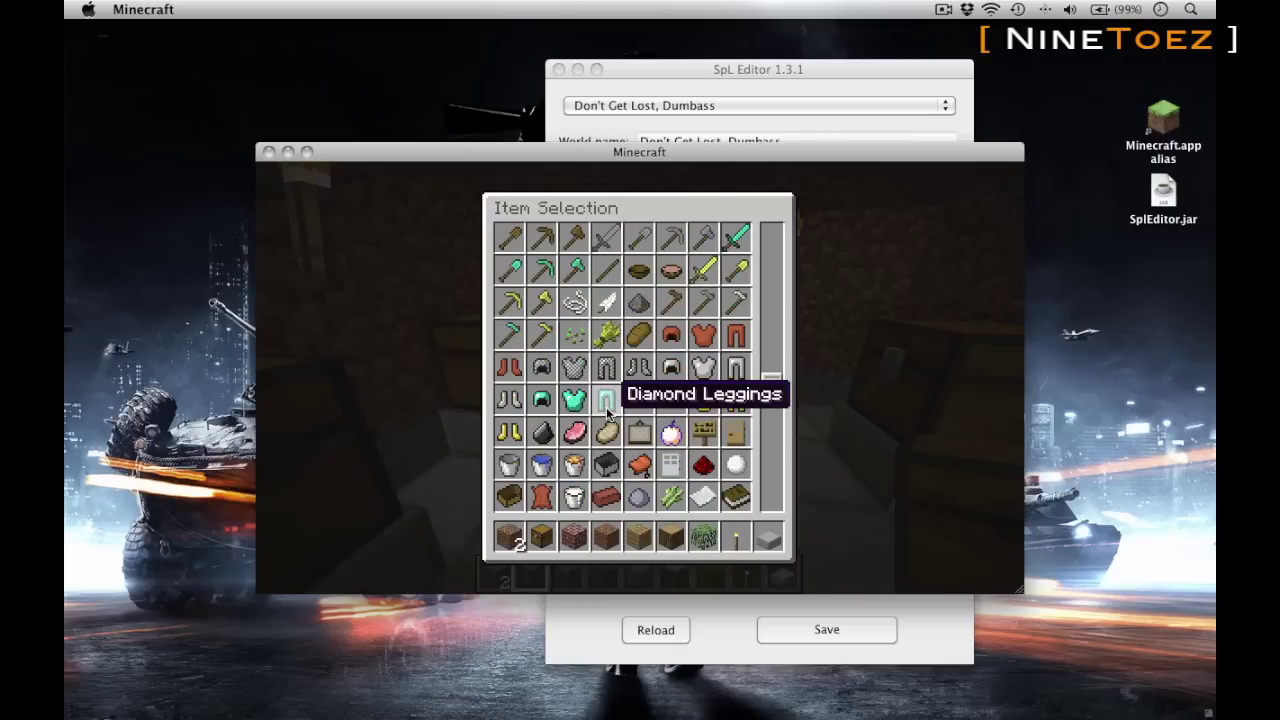
scroll(607, 412, "down", 1)
scroll(607, 412, "down", 2)
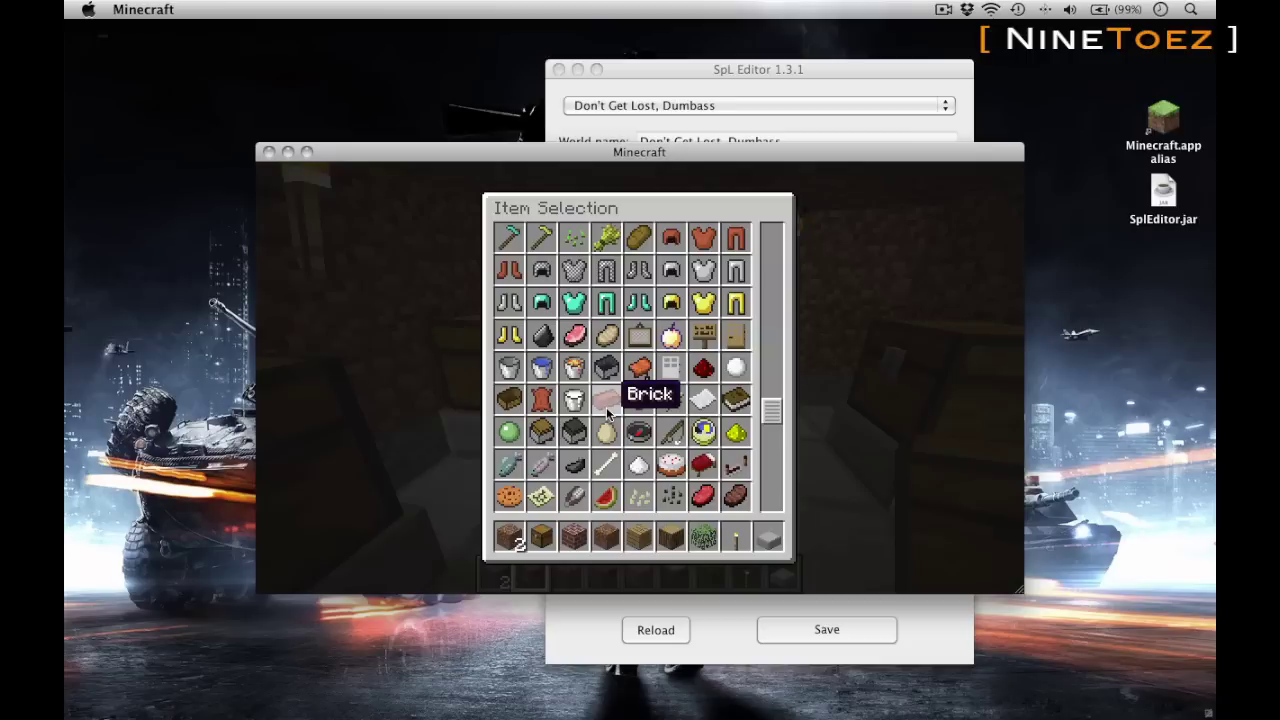
scroll(607, 412, "down", 10)
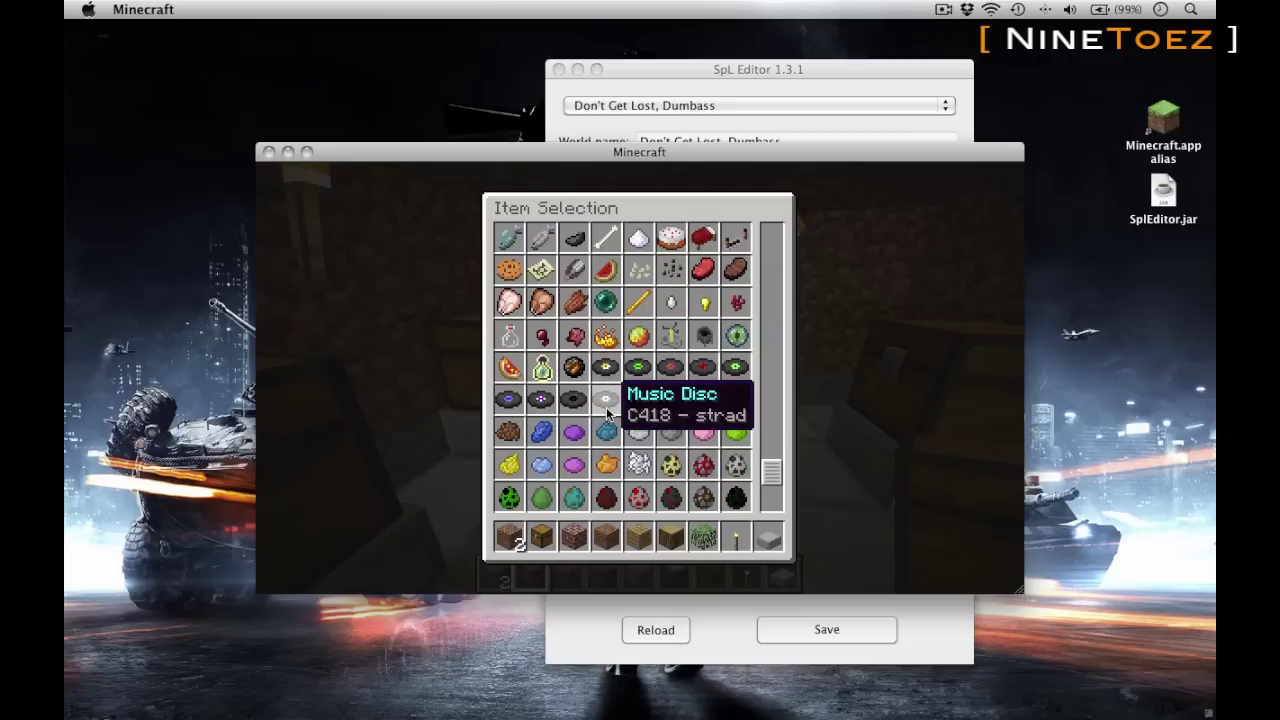
scroll(607, 412, "up", 8)
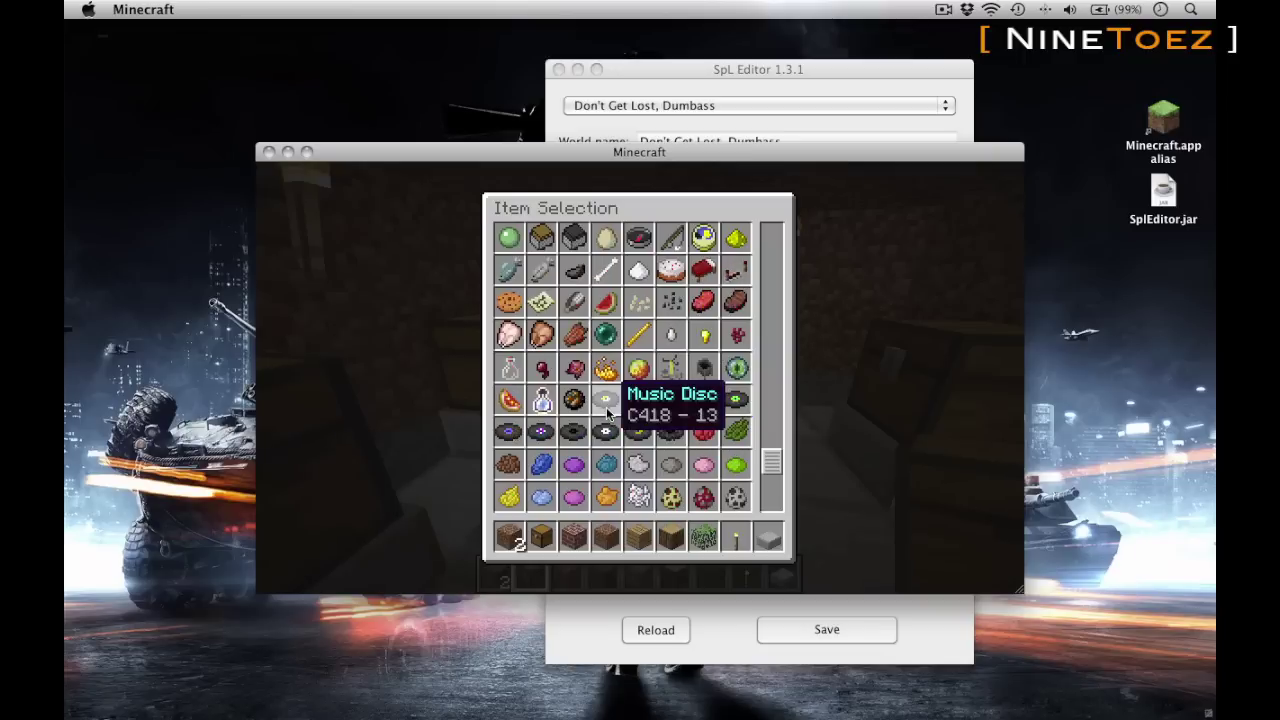
scroll(607, 412, "up", 3)
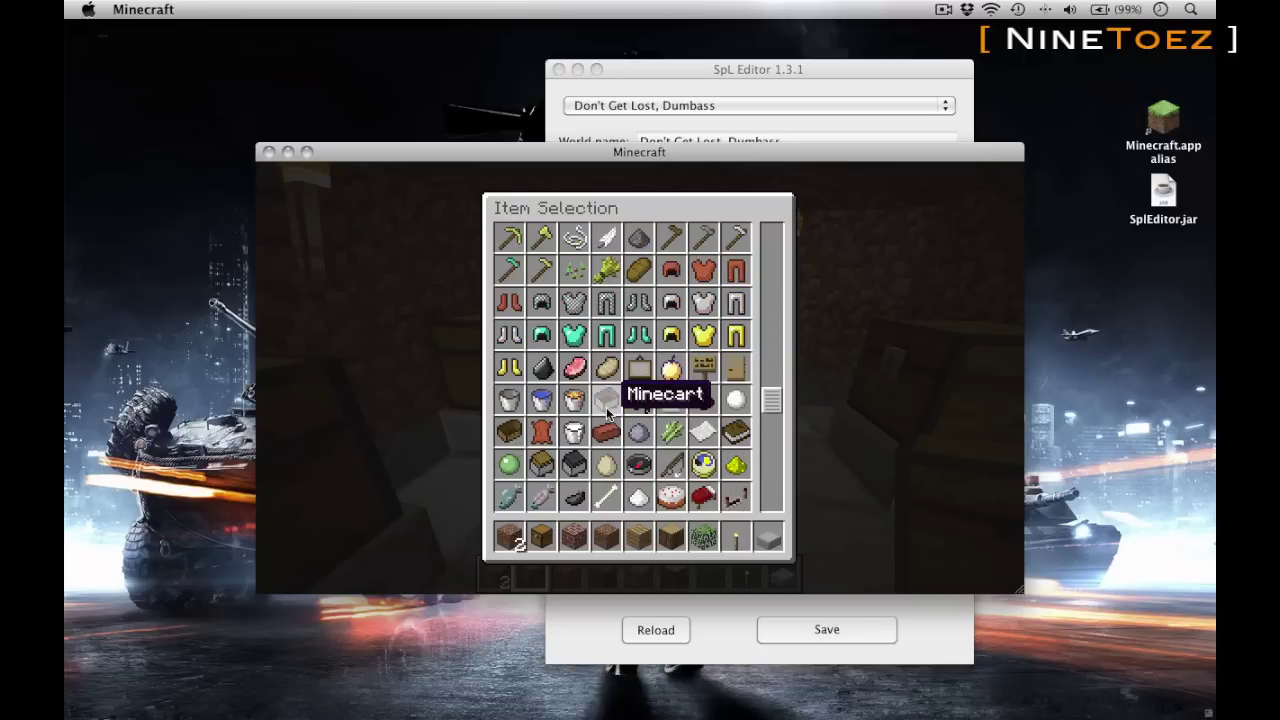
scroll(607, 412, "up", 5)
scroll(607, 410, "up", 5)
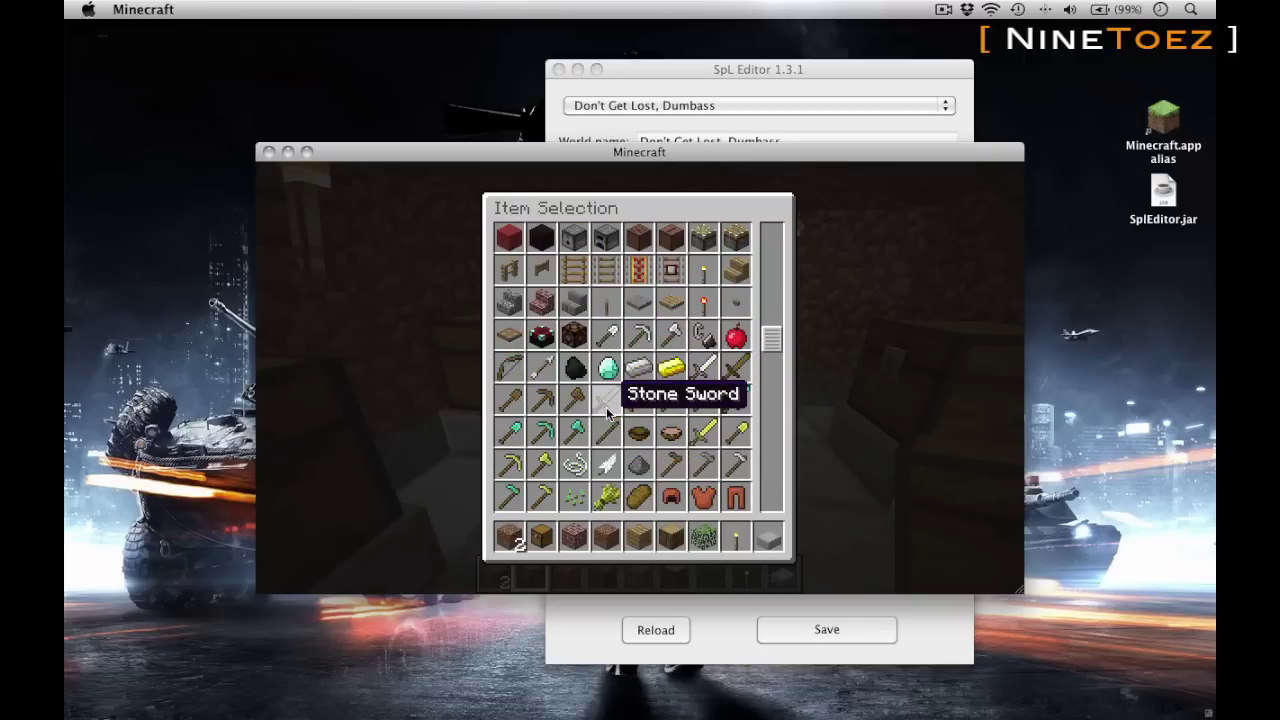
scroll(606, 407, "up", 4)
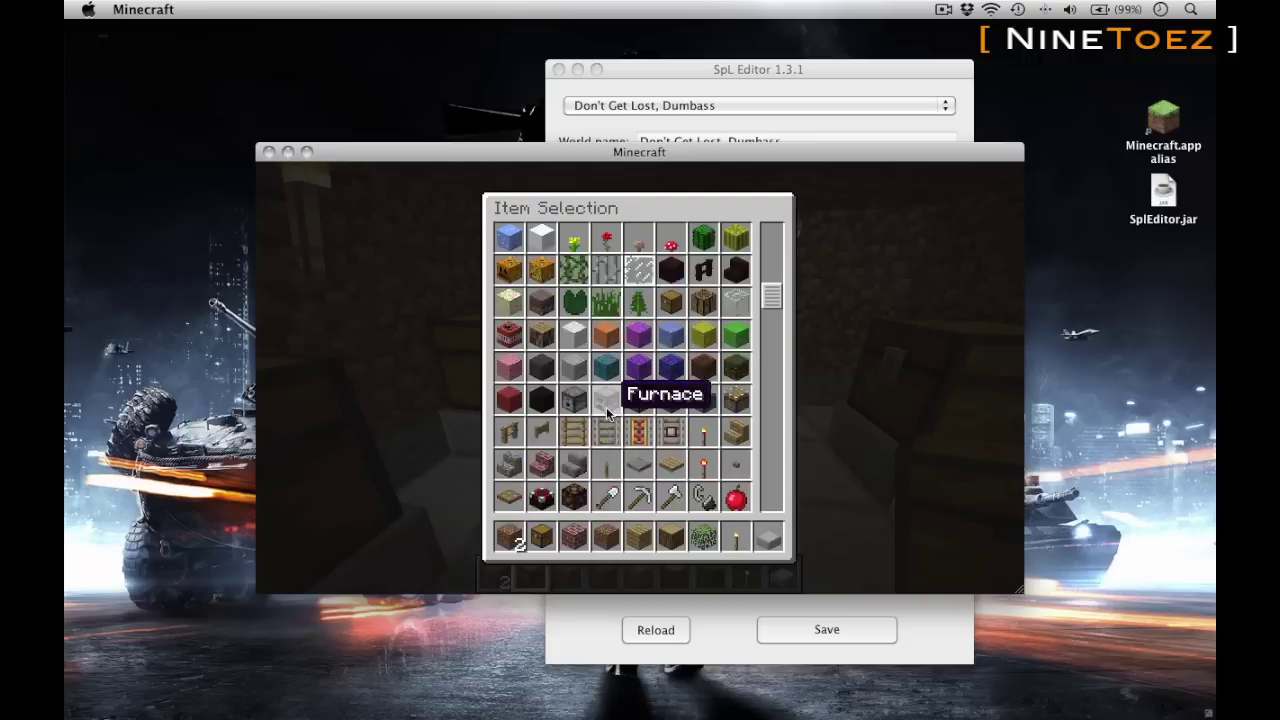
scroll(606, 407, "up", 5)
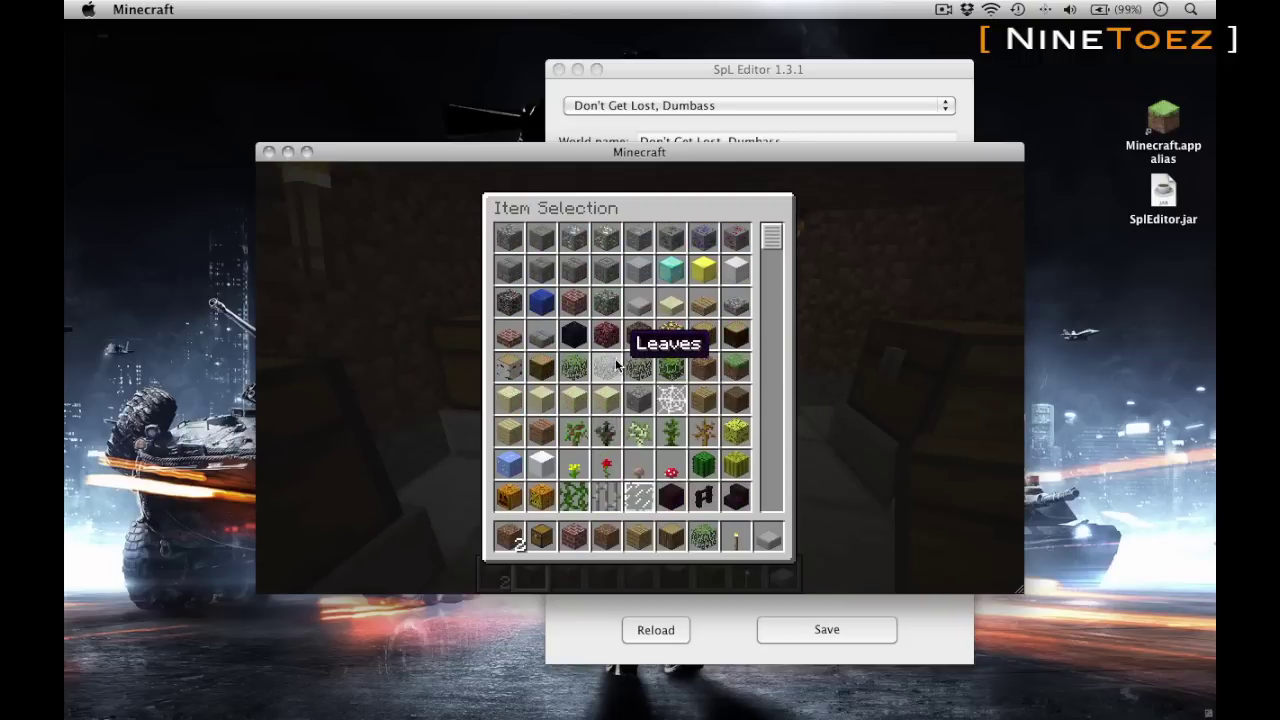
left_click(666, 277)
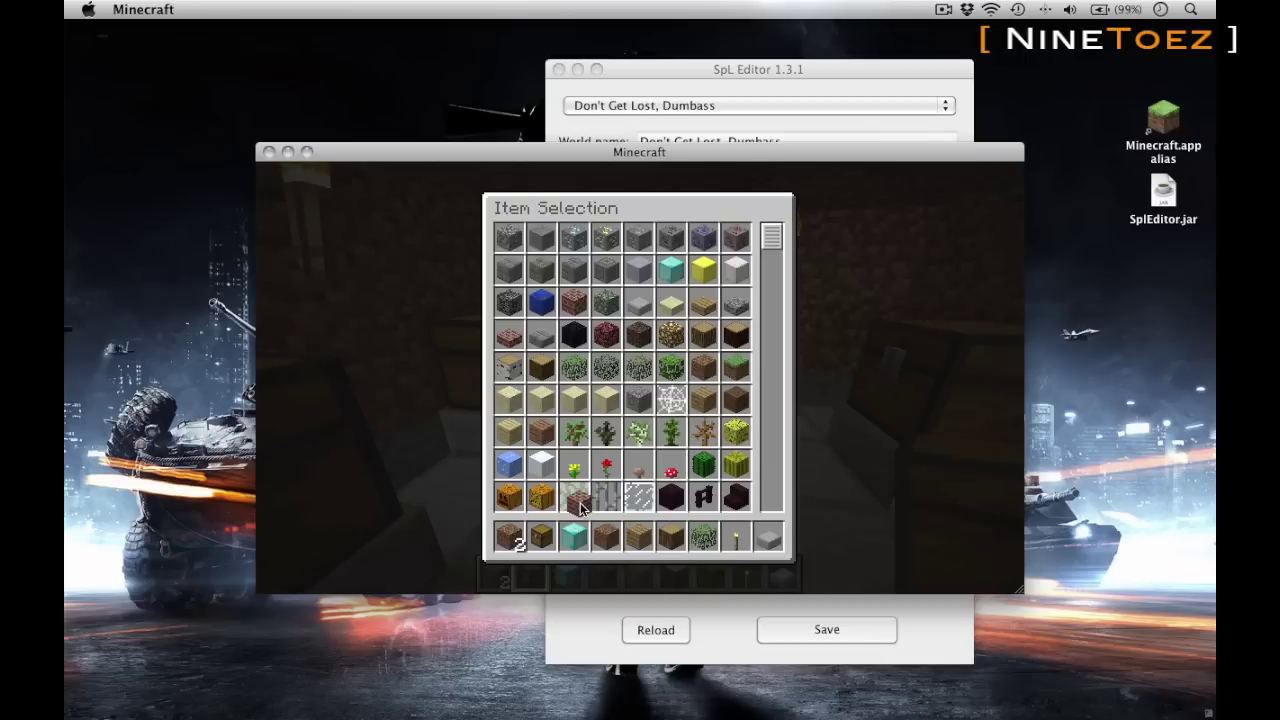
scroll(586, 440, "down", 3)
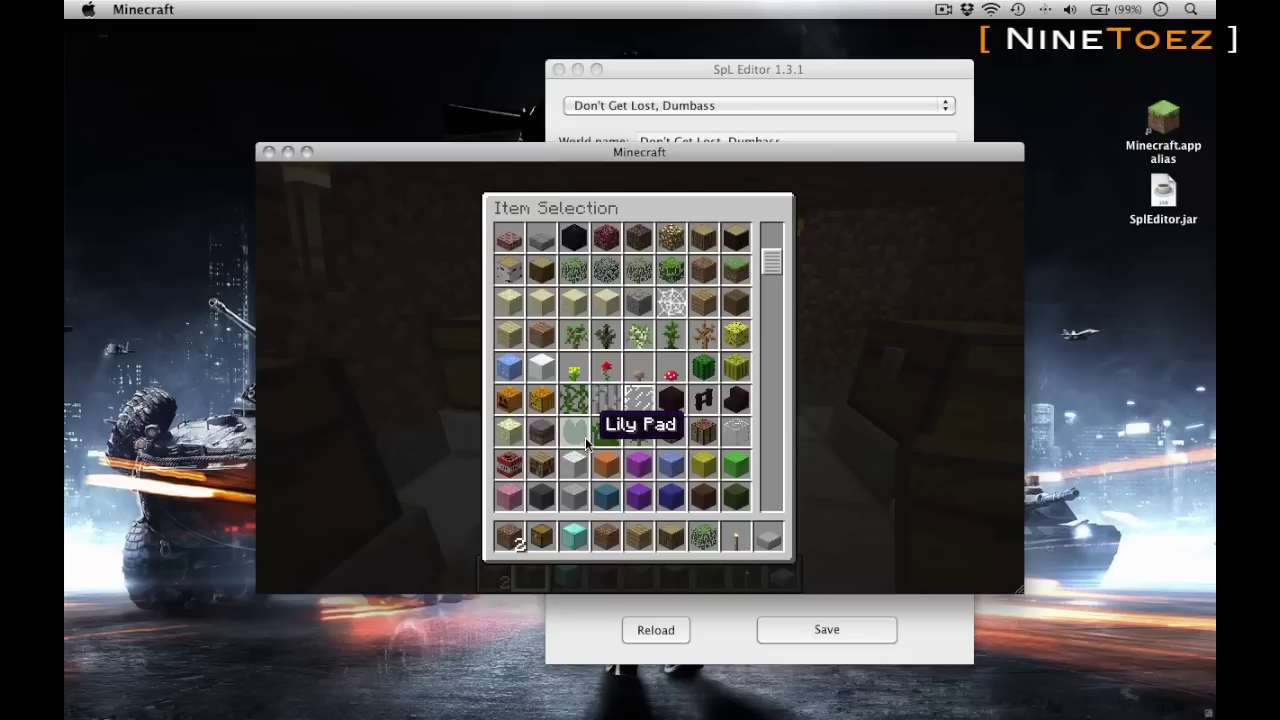
scroll(586, 447, "up", 3)
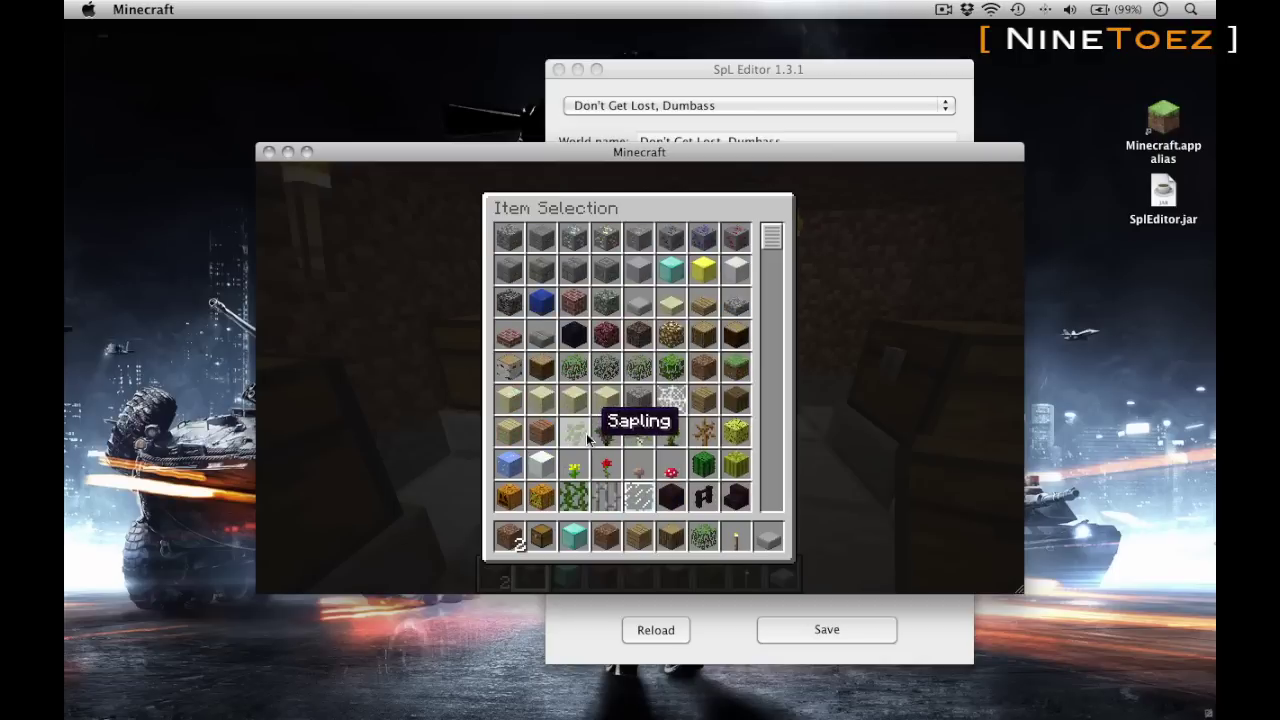
left_click(570, 238)
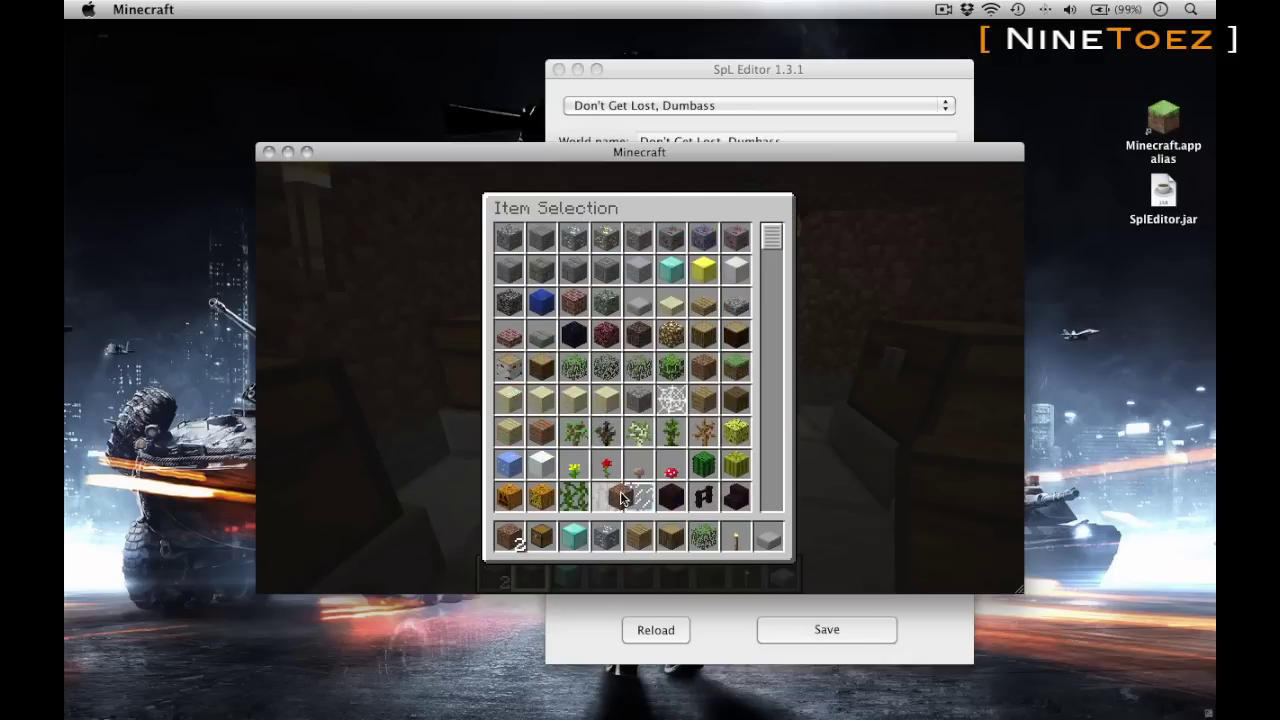
left_click(602, 382)
Add a Sticky Piston and an End Stone block to the hotbar.
scroll(625, 350, "down", 2)
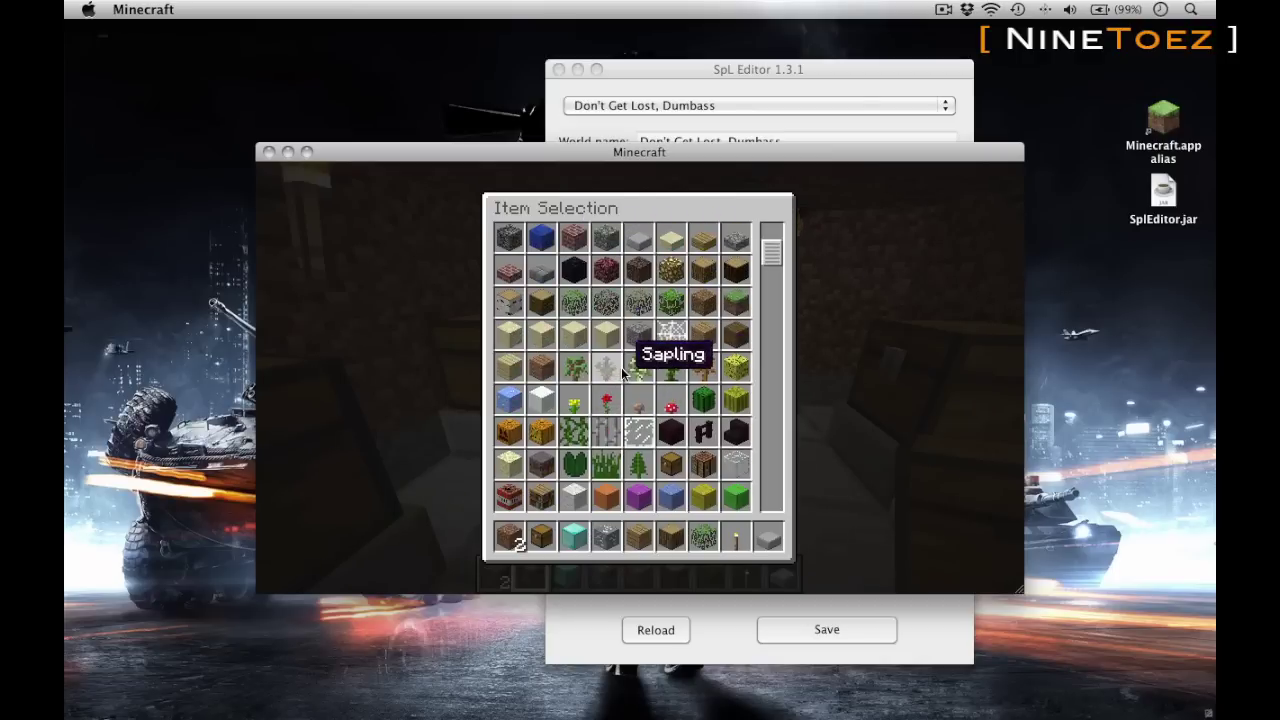
scroll(628, 397, "down", 2)
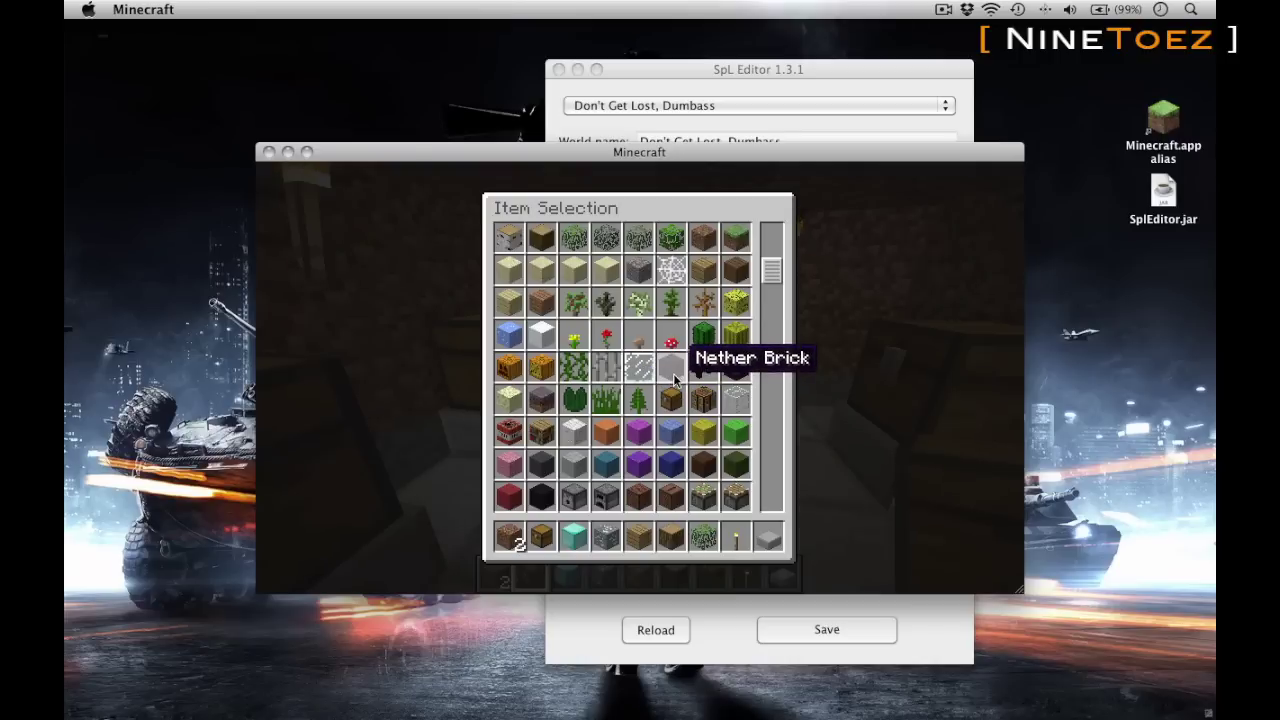
scroll(674, 380, "down", 3)
left_click(703, 399)
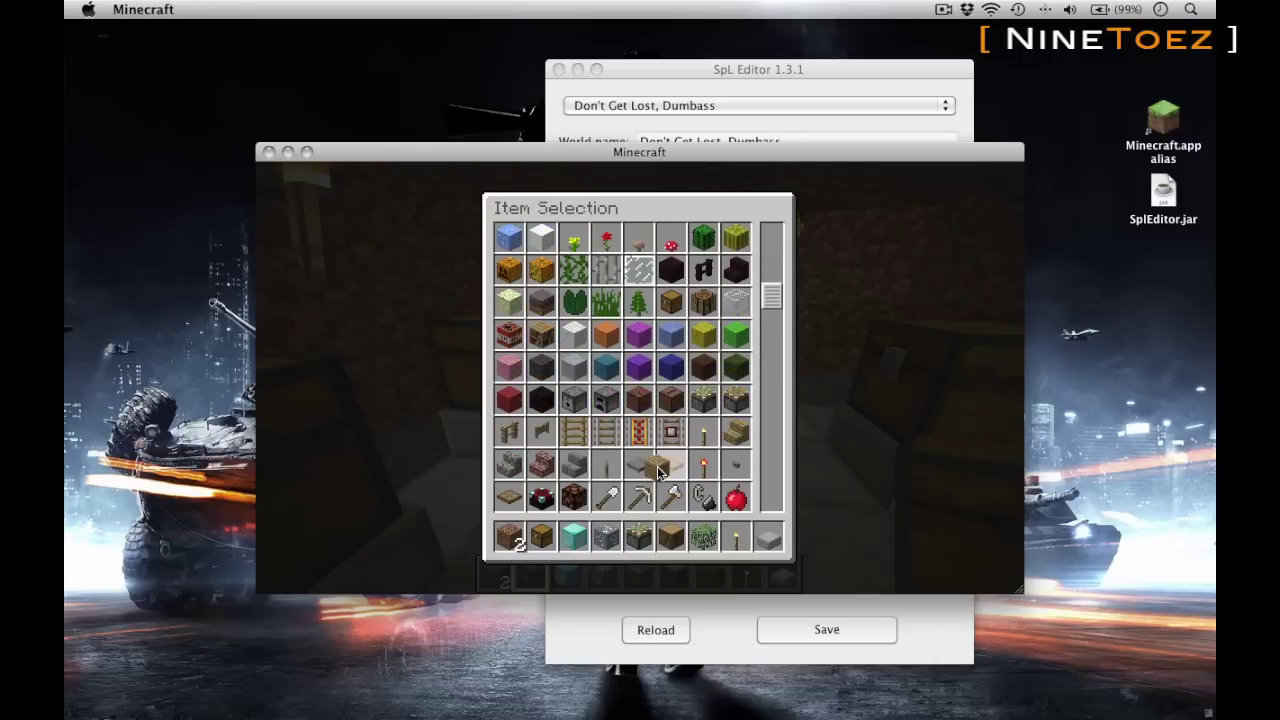
left_click(658, 471)
scroll(631, 456, "down", 1)
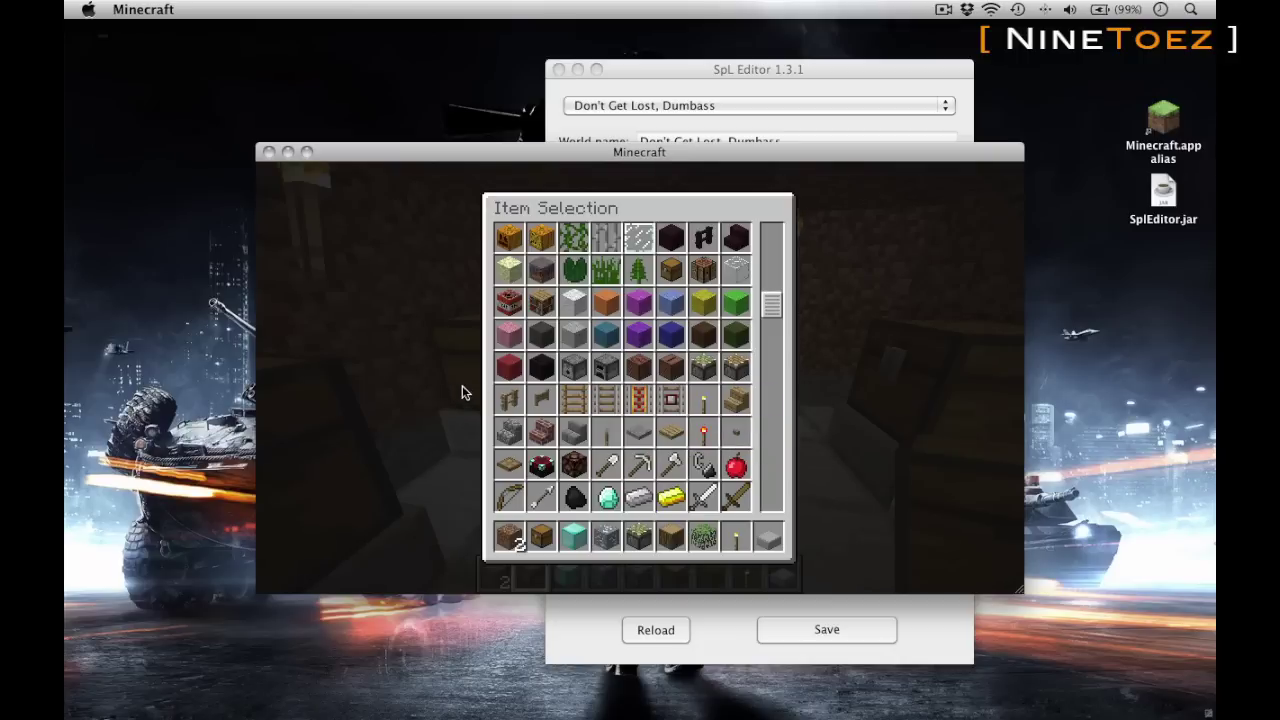
left_click(506, 272)
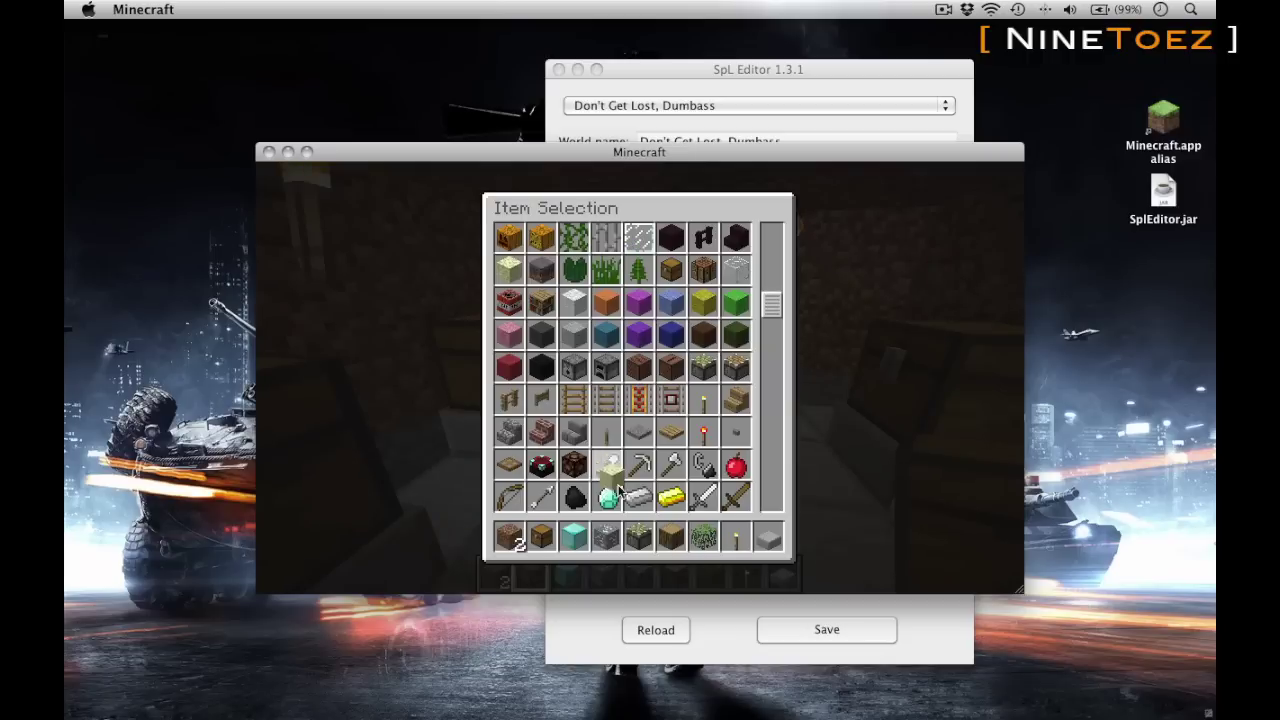
left_click(673, 530)
Pick up a Chain Chestplate, then close the creative catalogue.
scroll(690, 470, "down", 5)
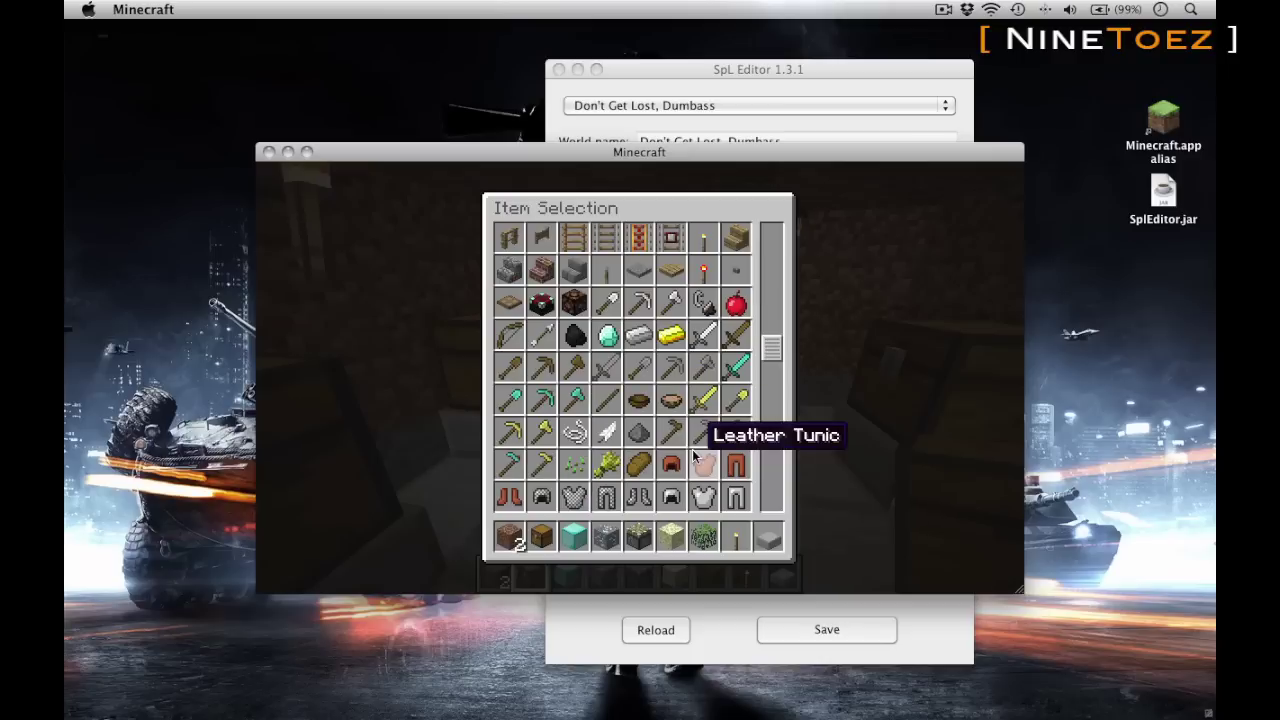
scroll(585, 373, "down", 5)
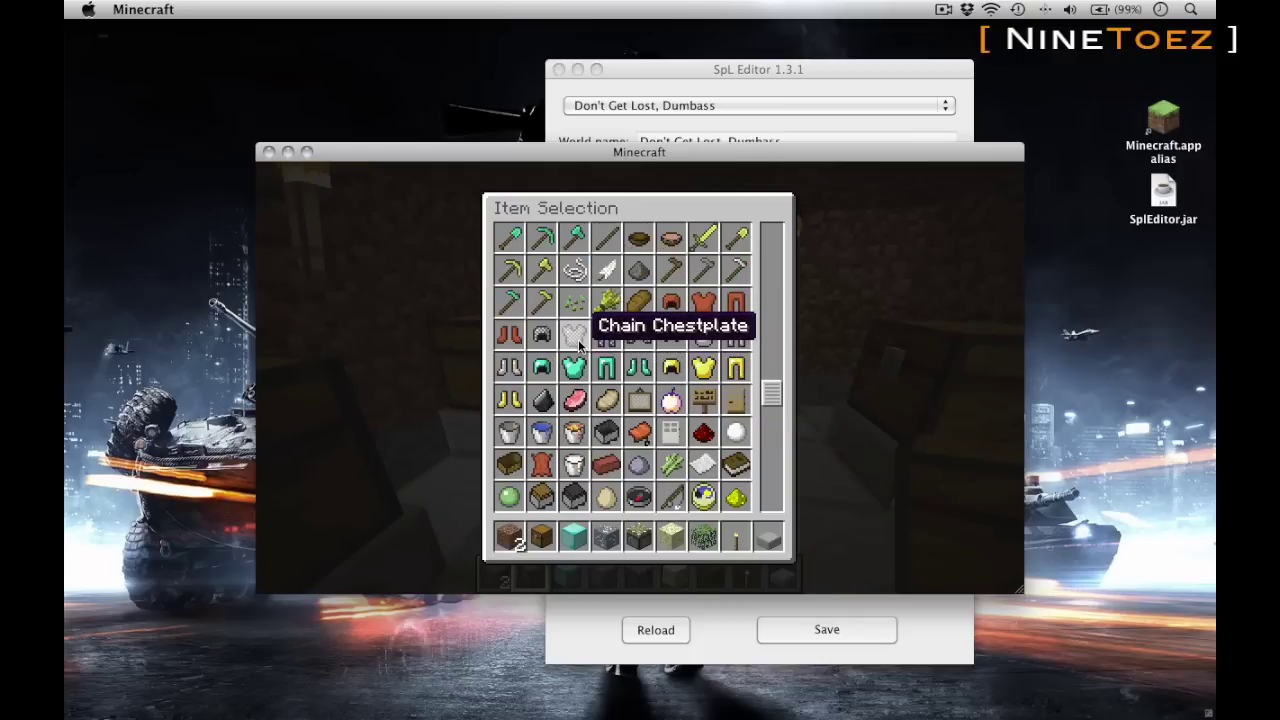
left_click(580, 344)
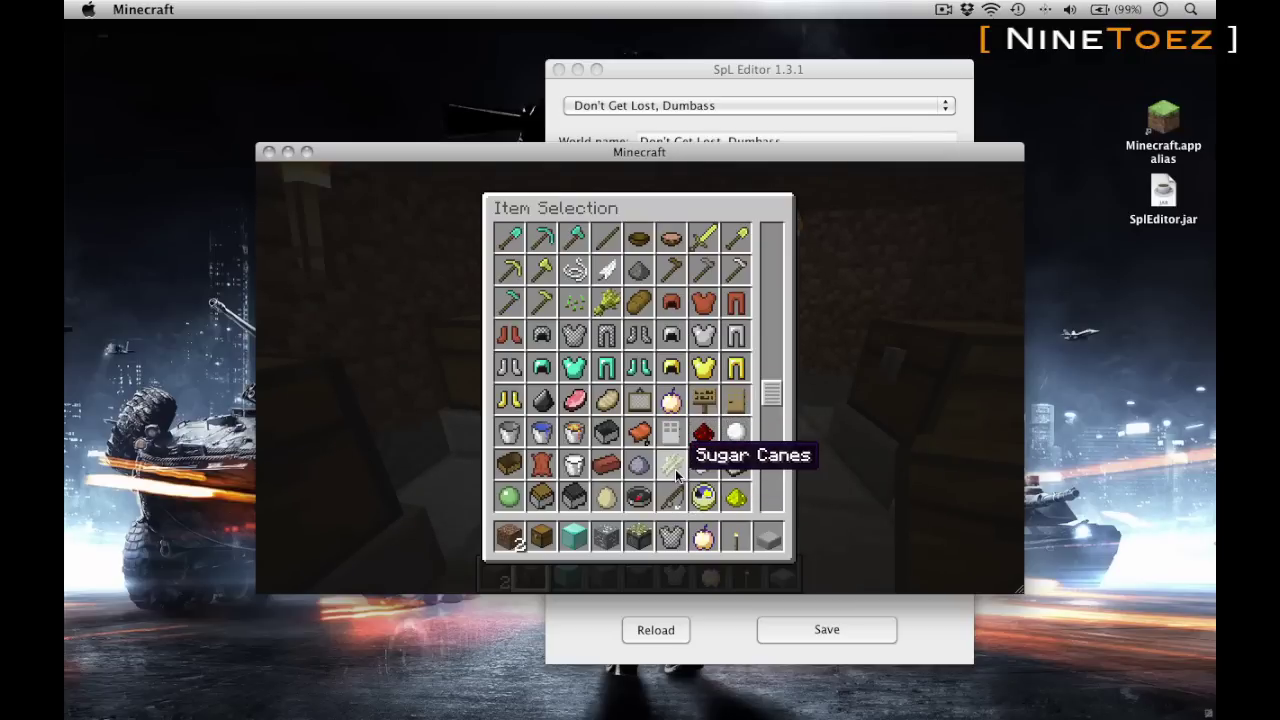
scroll(672, 466, "down", 3)
scroll(674, 474, "down", 3)
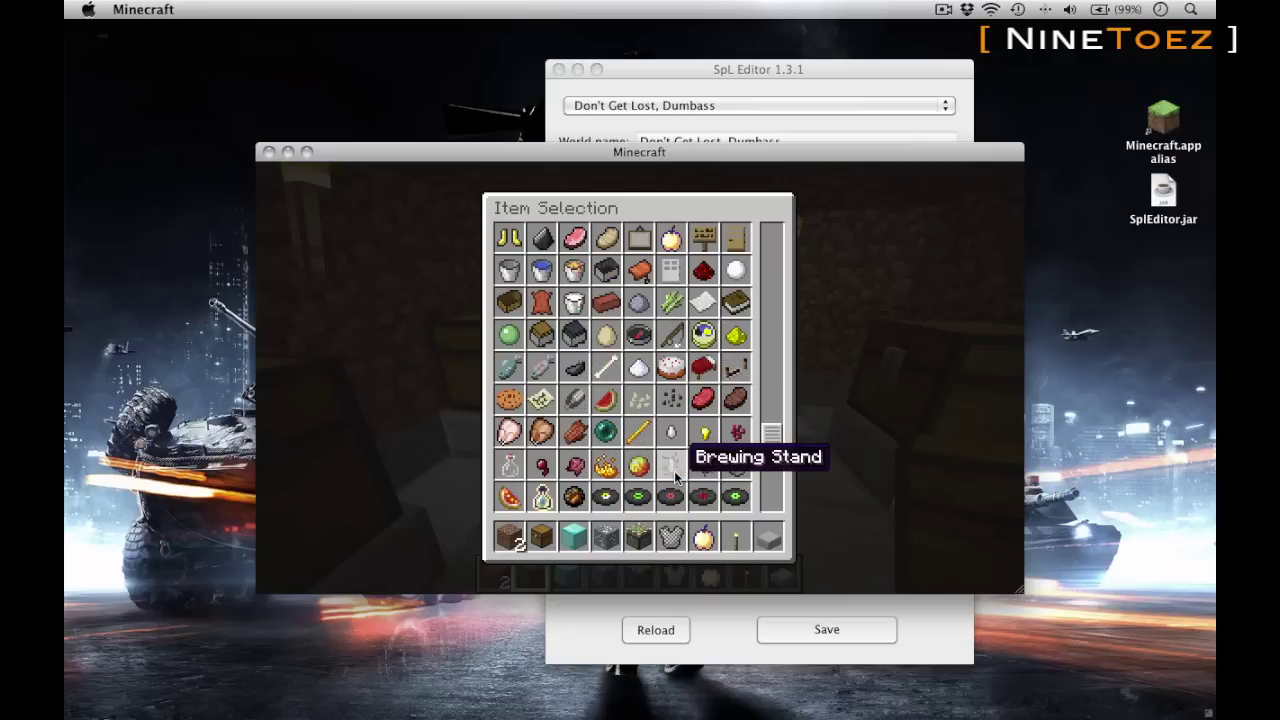
scroll(676, 478, "down", 1)
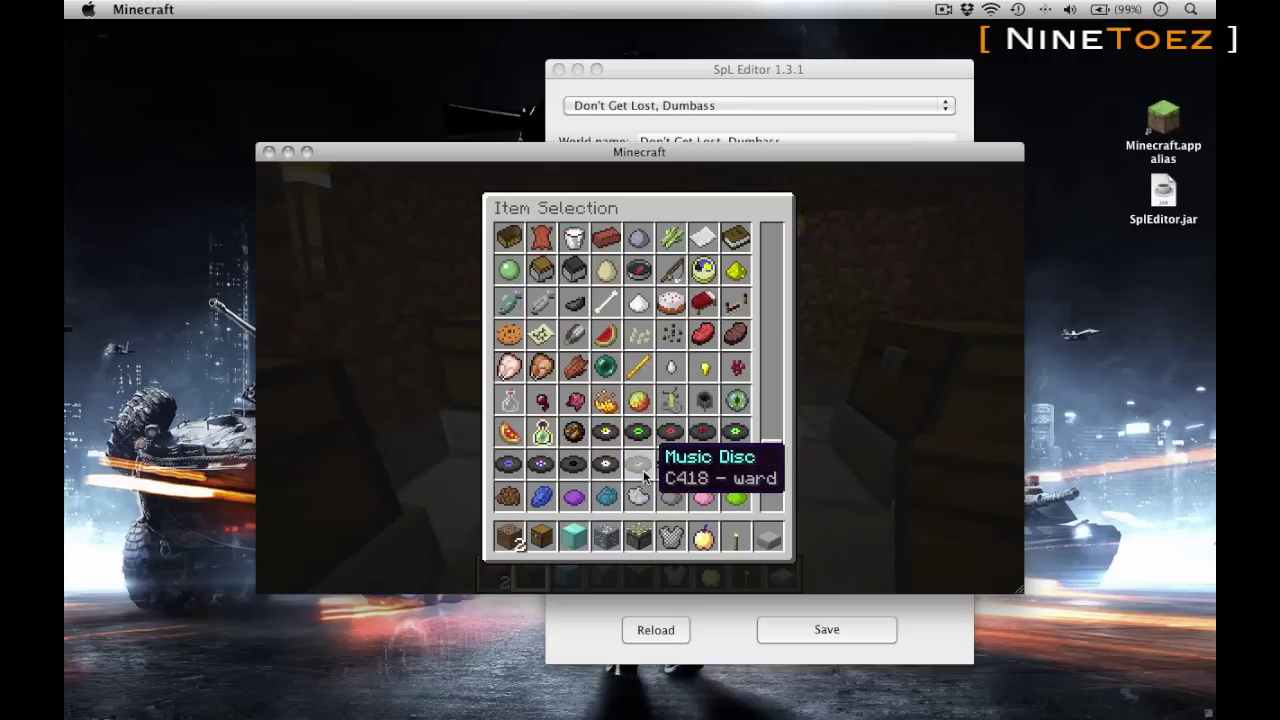
scroll(641, 474, "down", 1)
scroll(638, 477, "down", 3)
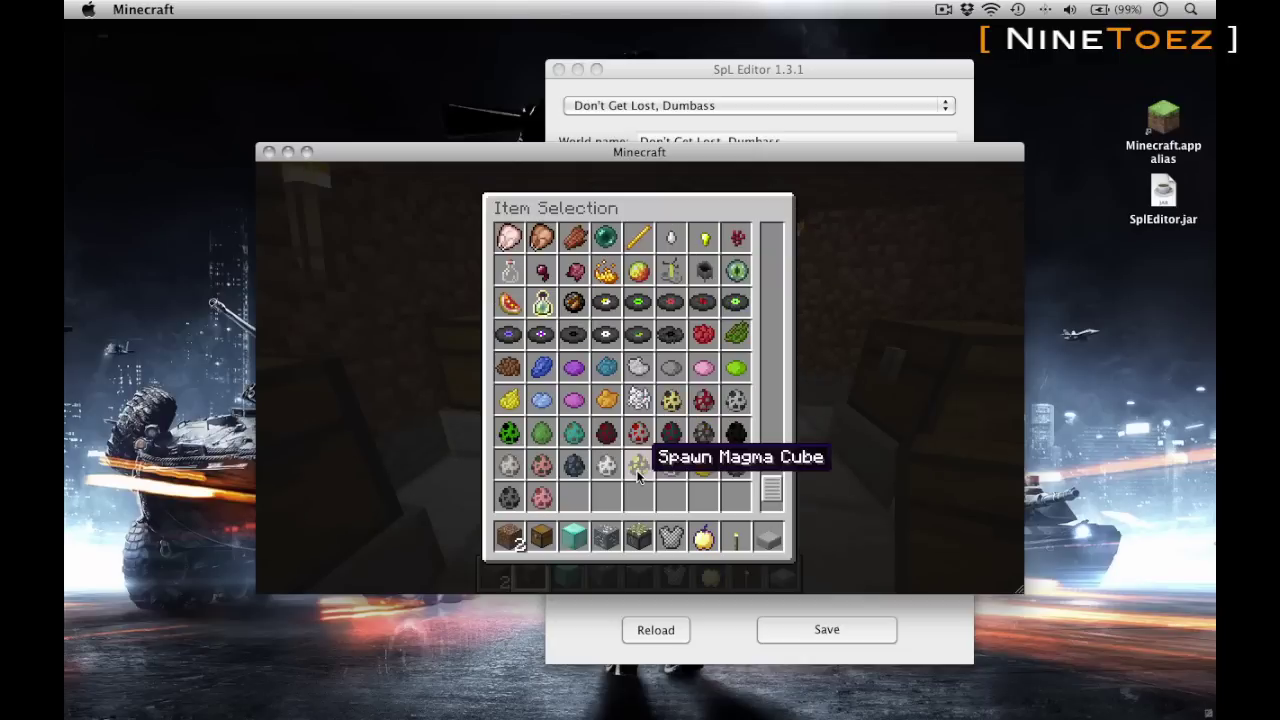
key("e")
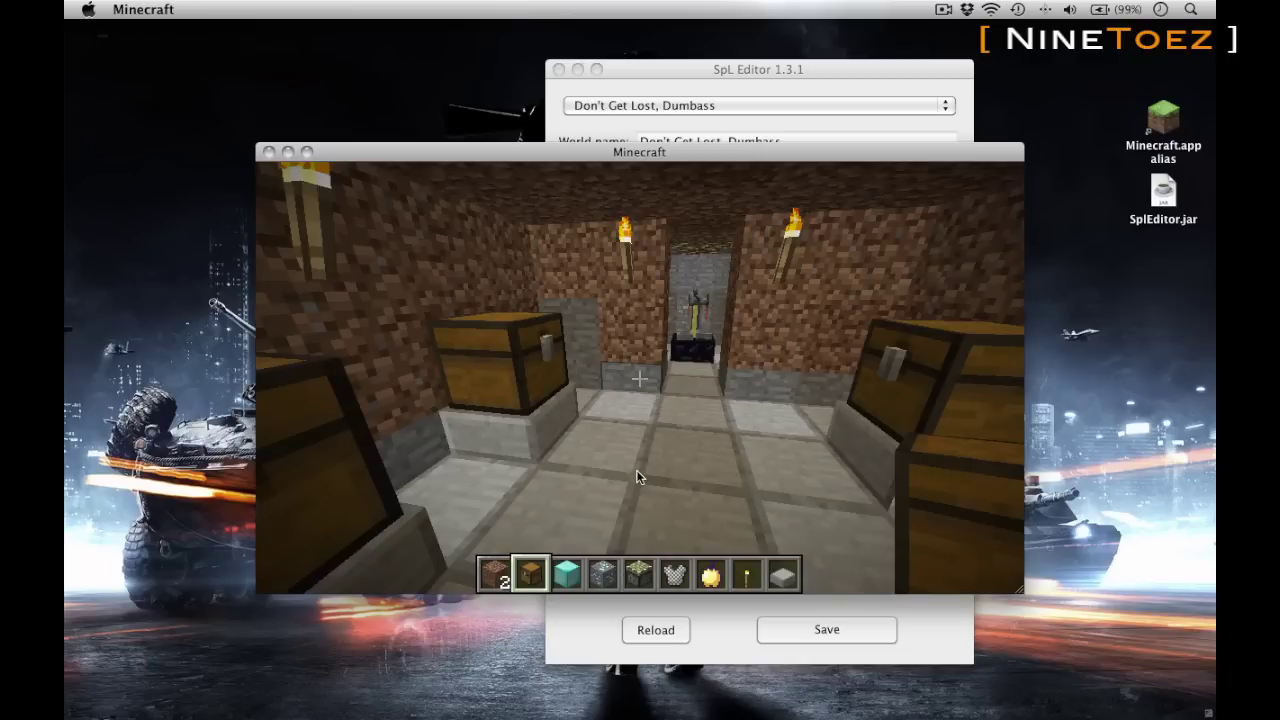
Store the diamond block, Diamond Ore, mossy block, chain chestplate and golden apple in the new chest.
right_click(638, 477)
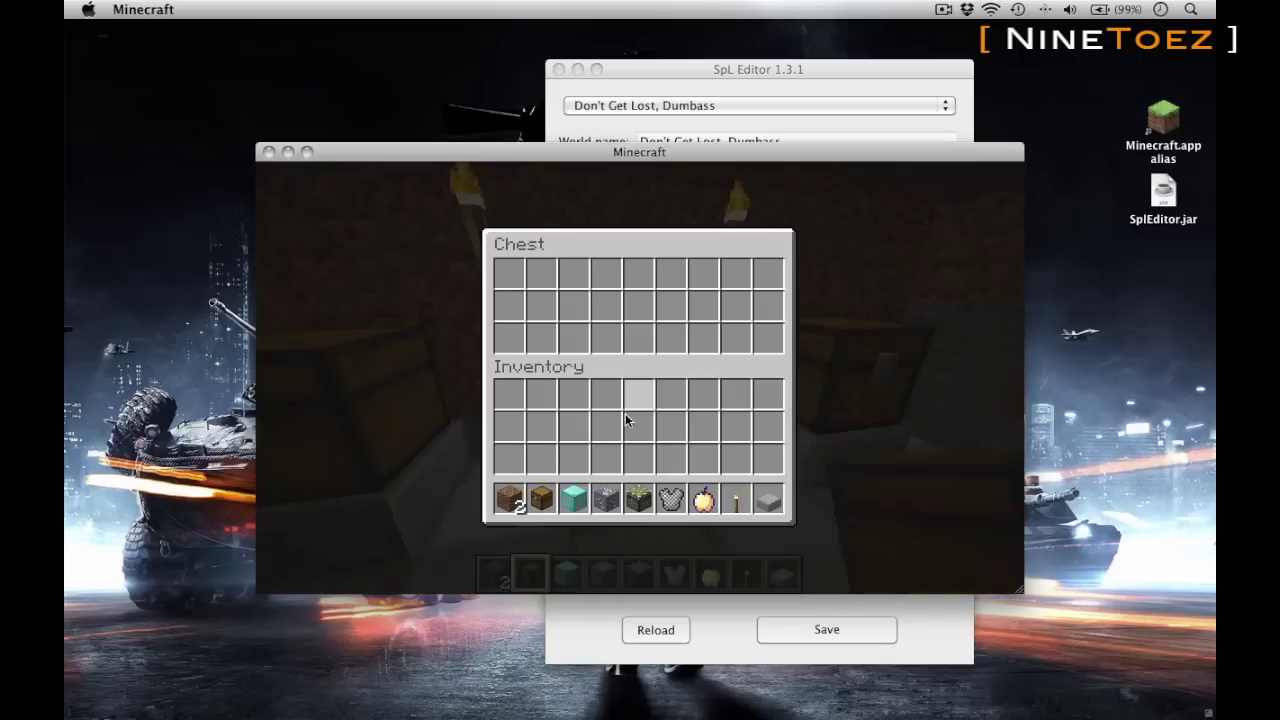
left_click(582, 497)
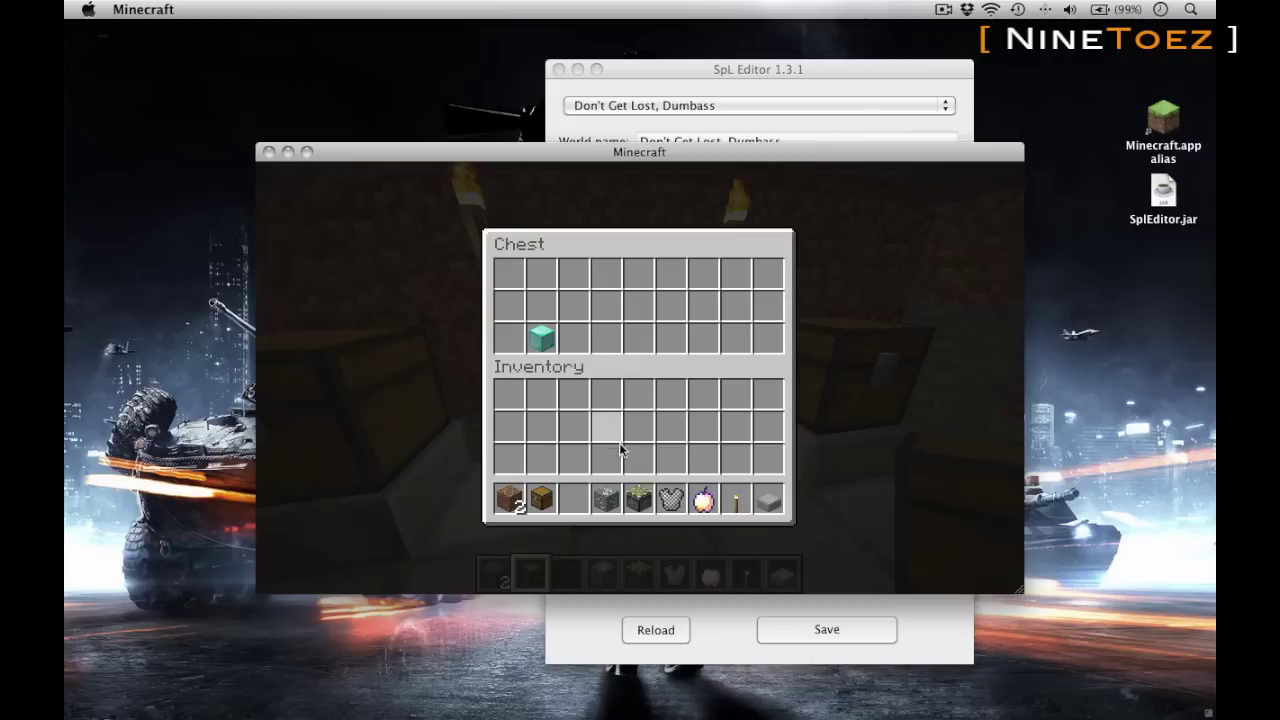
left_click(605, 497)
left_click(573, 338)
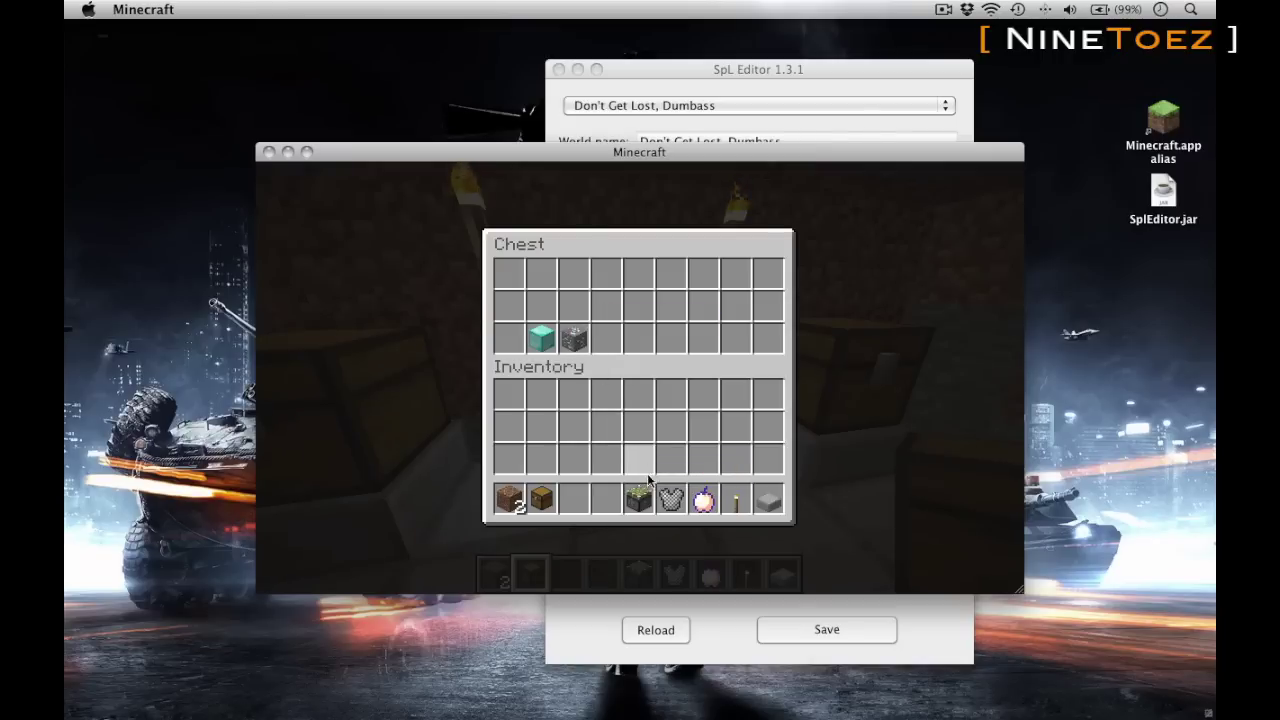
left_click(610, 343)
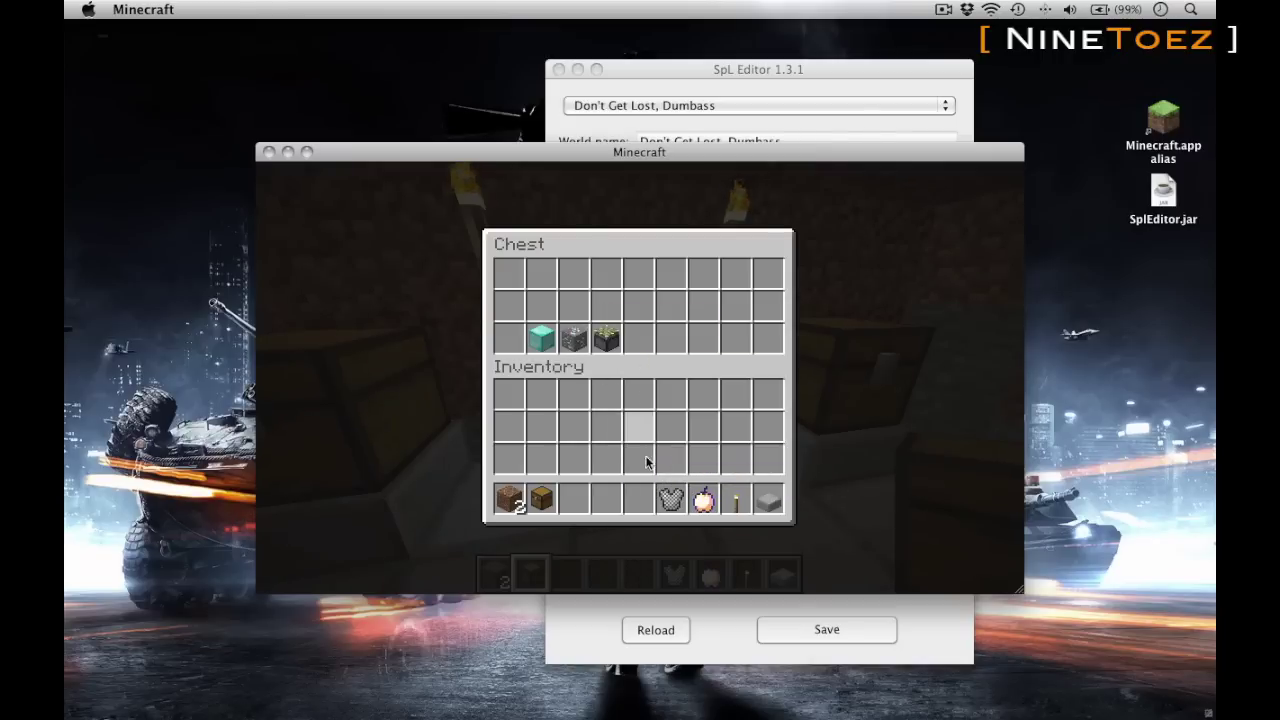
left_click(670, 497)
left_click(640, 338)
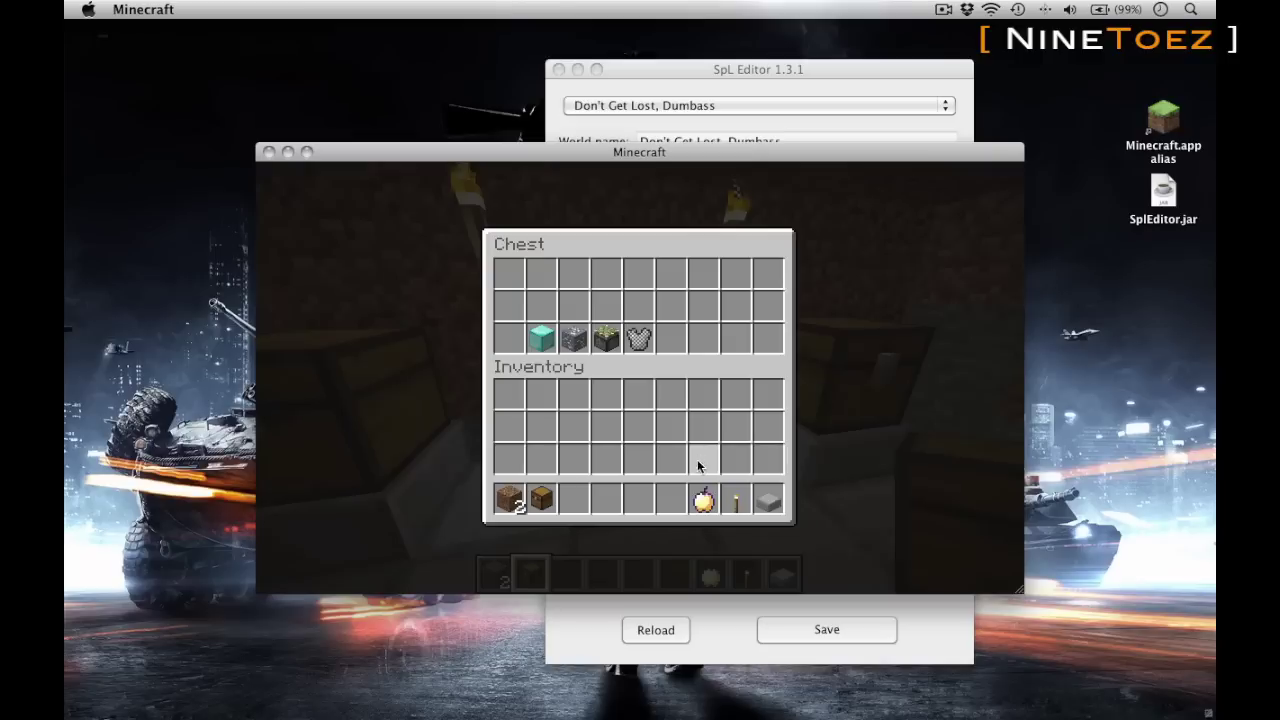
left_click(703, 497)
left_click(703, 463)
left_click(670, 338)
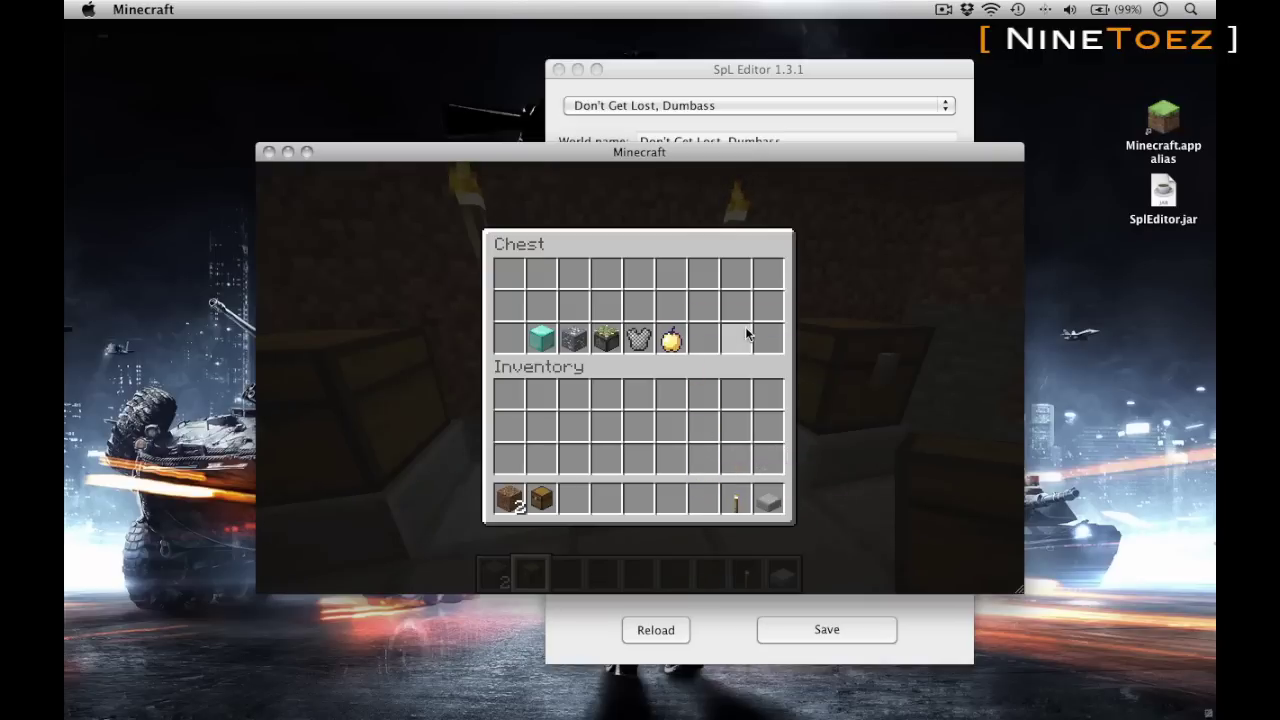
key("e")
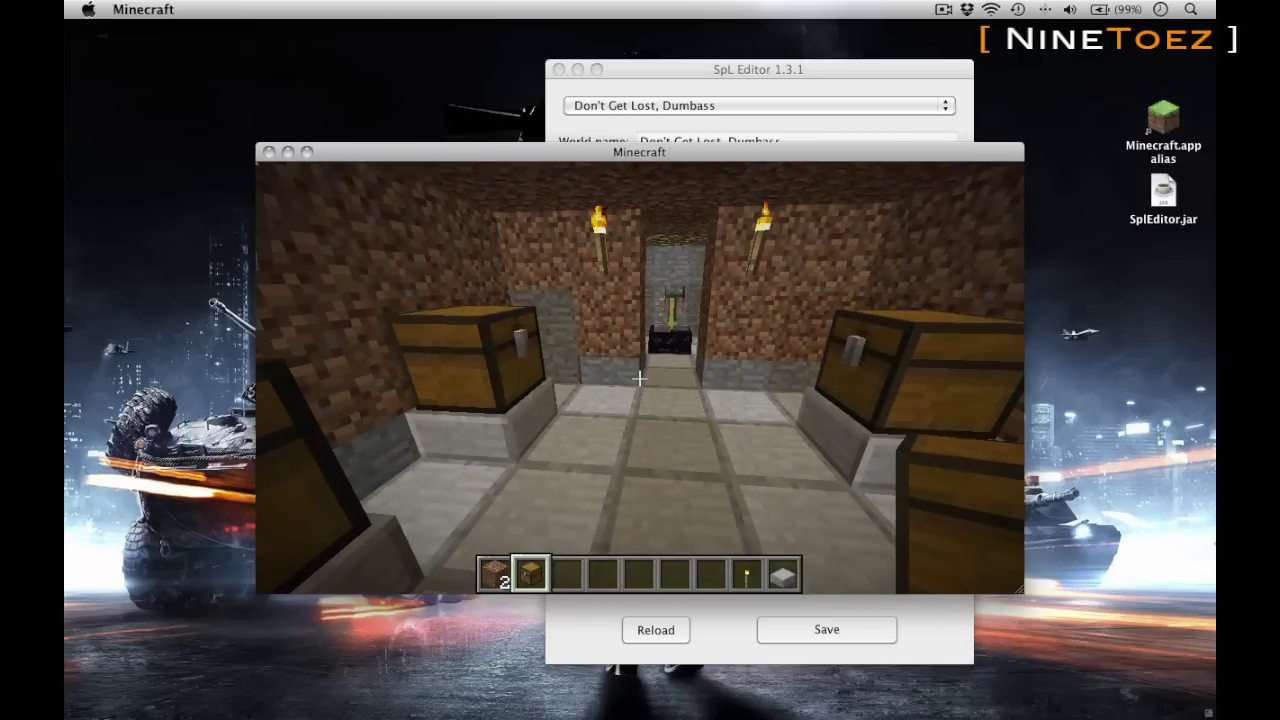
Save and quit Minecraft to title, then save the world as Survival in SPL Editor.
key("Escape")
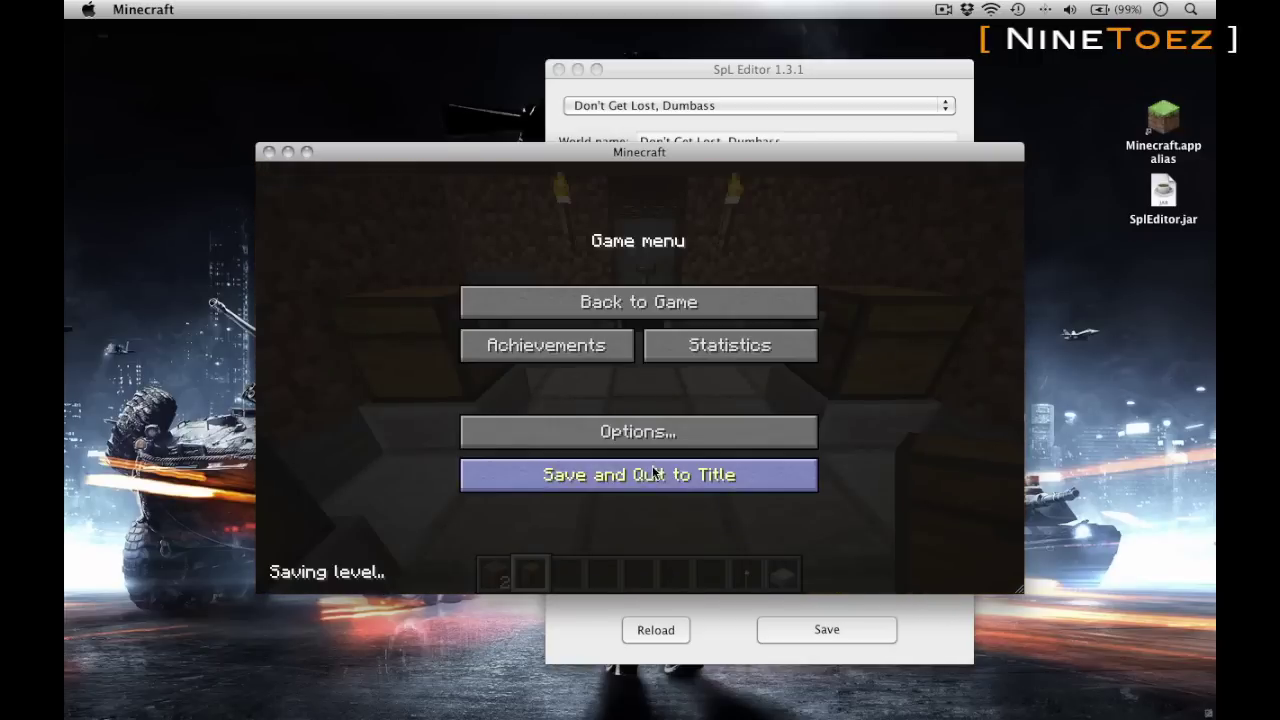
left_click(656, 474)
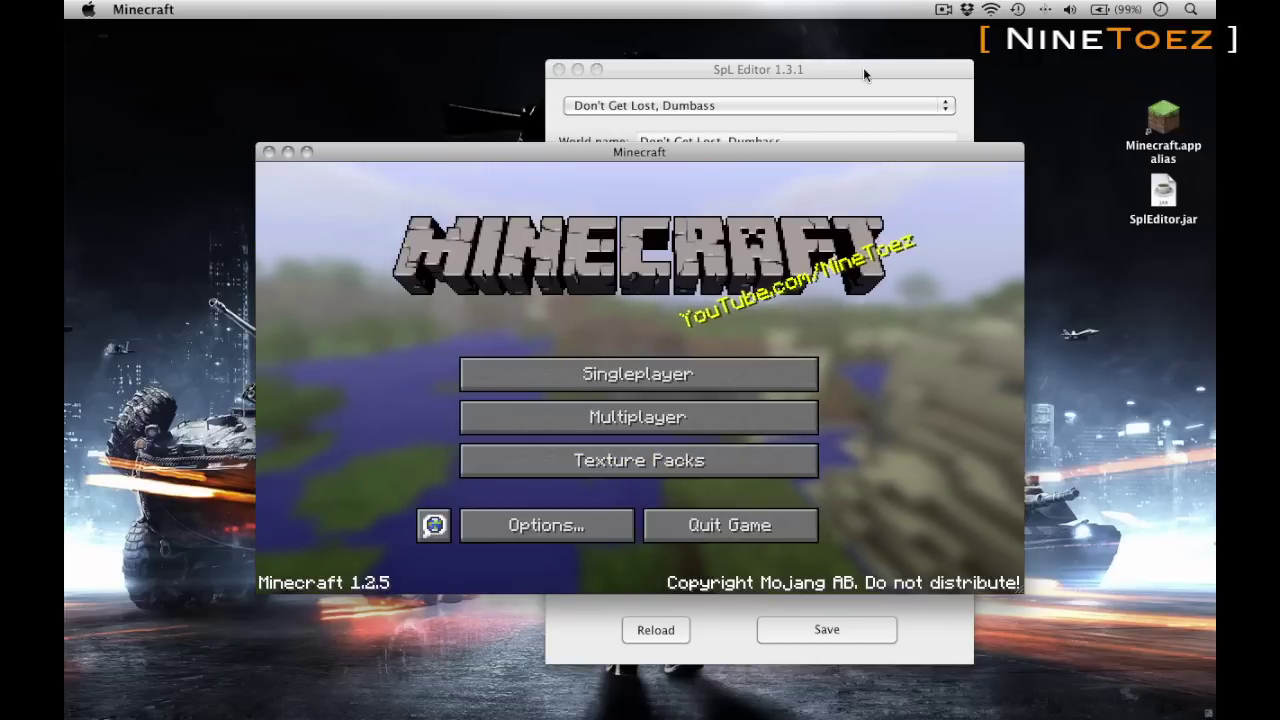
left_click(864, 70)
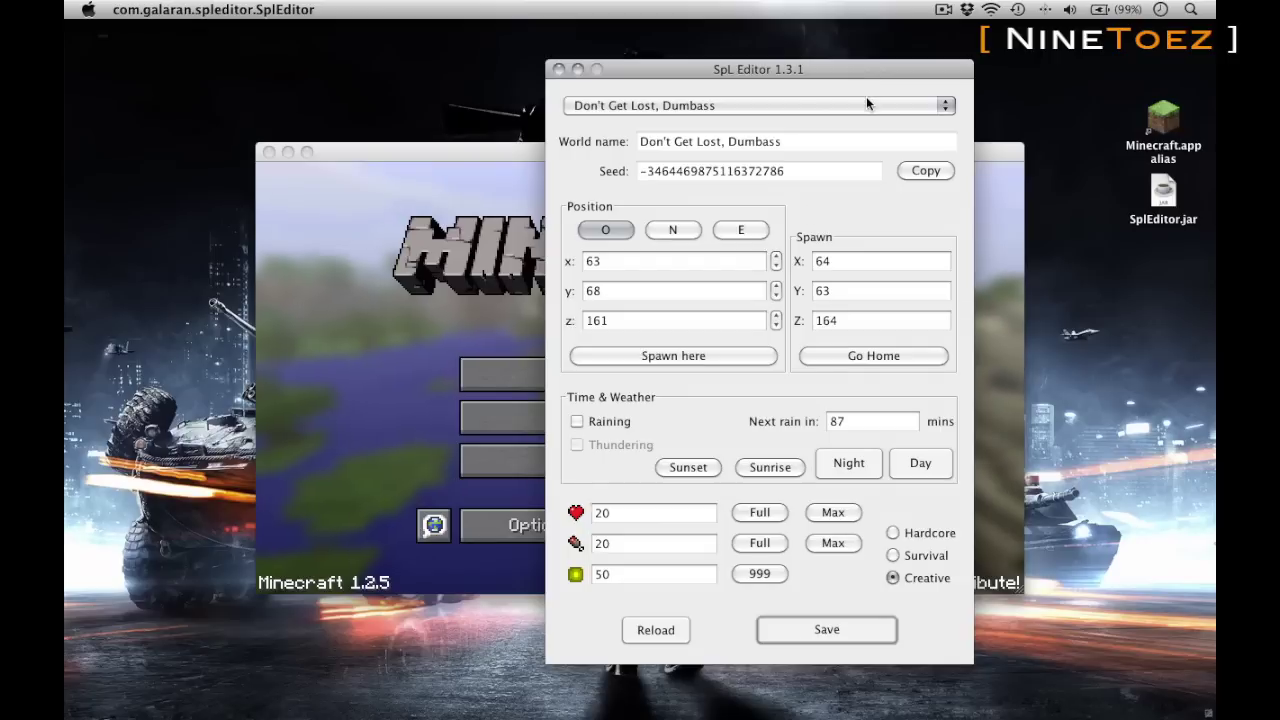
left_click(846, 629)
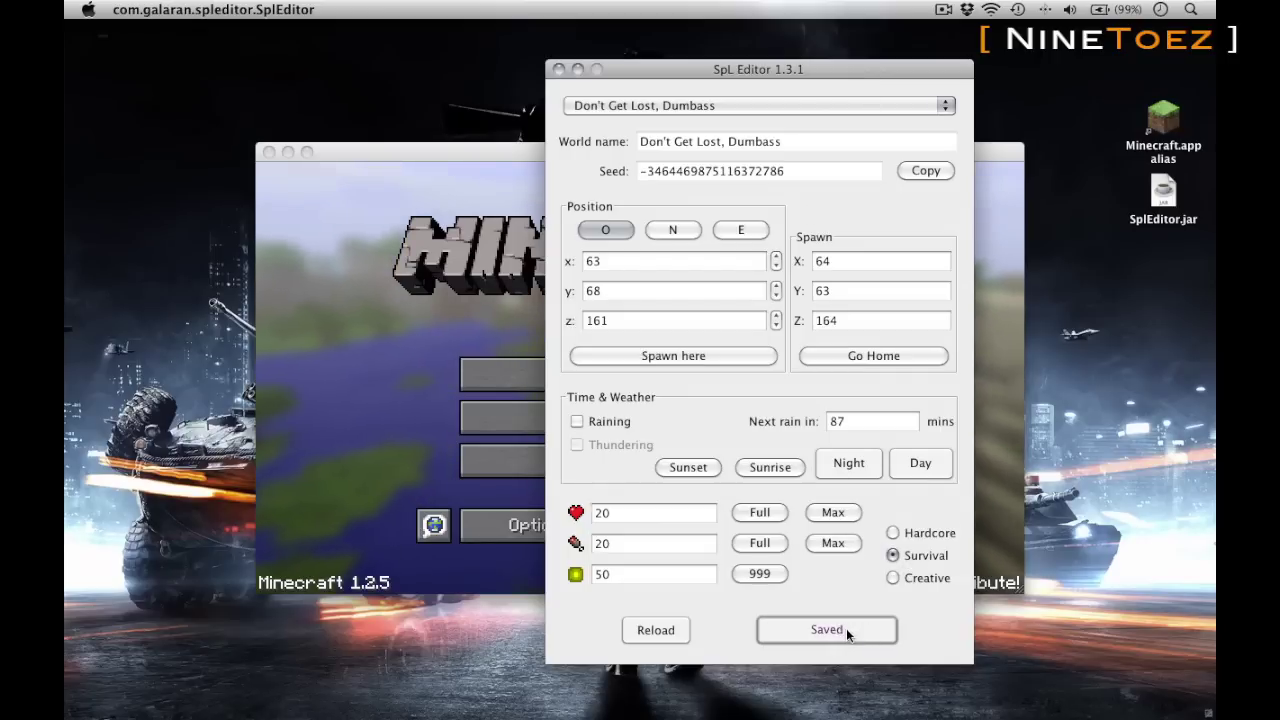
Reopen the edited world from Minecraft's Singleplayer list.
left_click(523, 371)
left_click(523, 371)
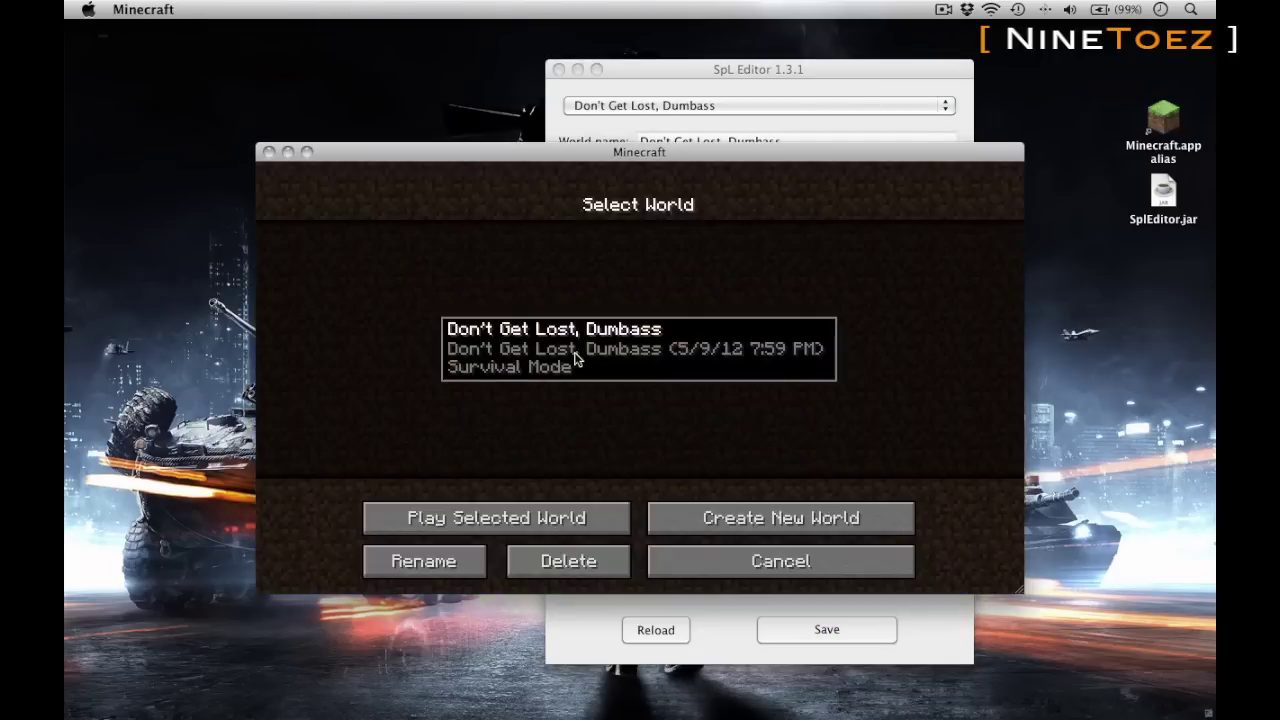
double_click(576, 360)
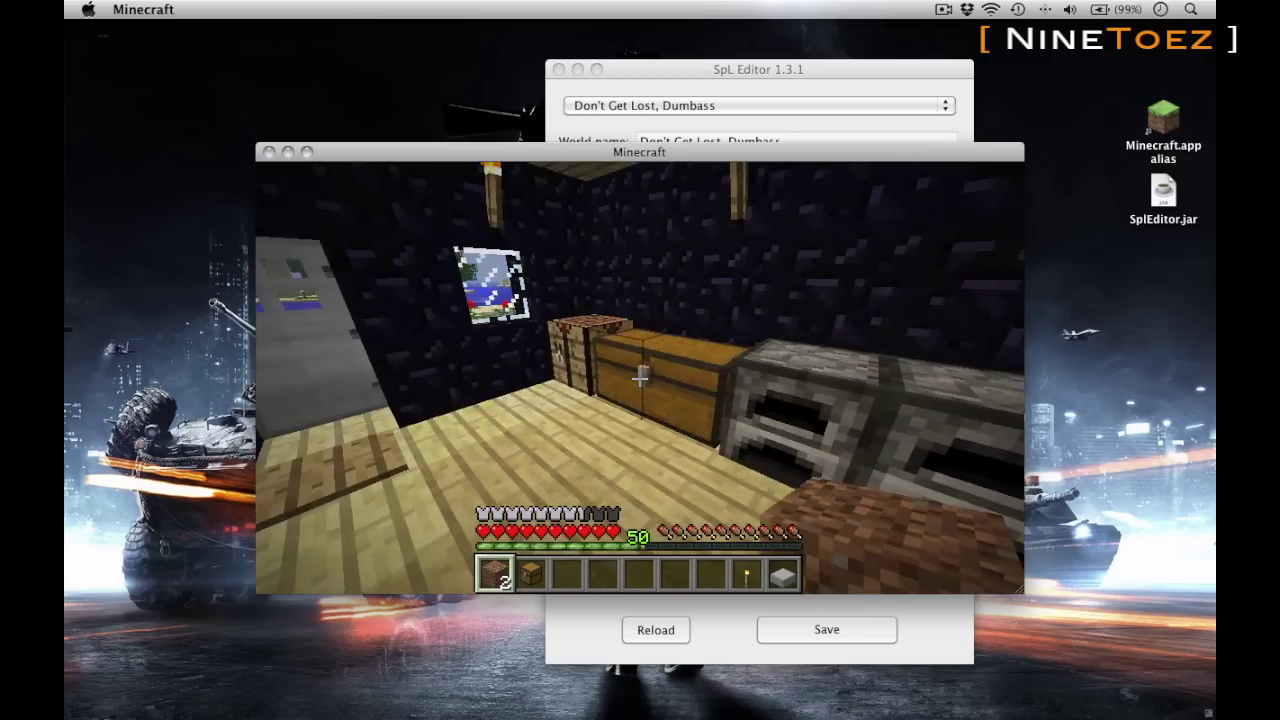
Walk from the house across the grass, into the dirt pit and through the tunnel to the chests.
key("w")
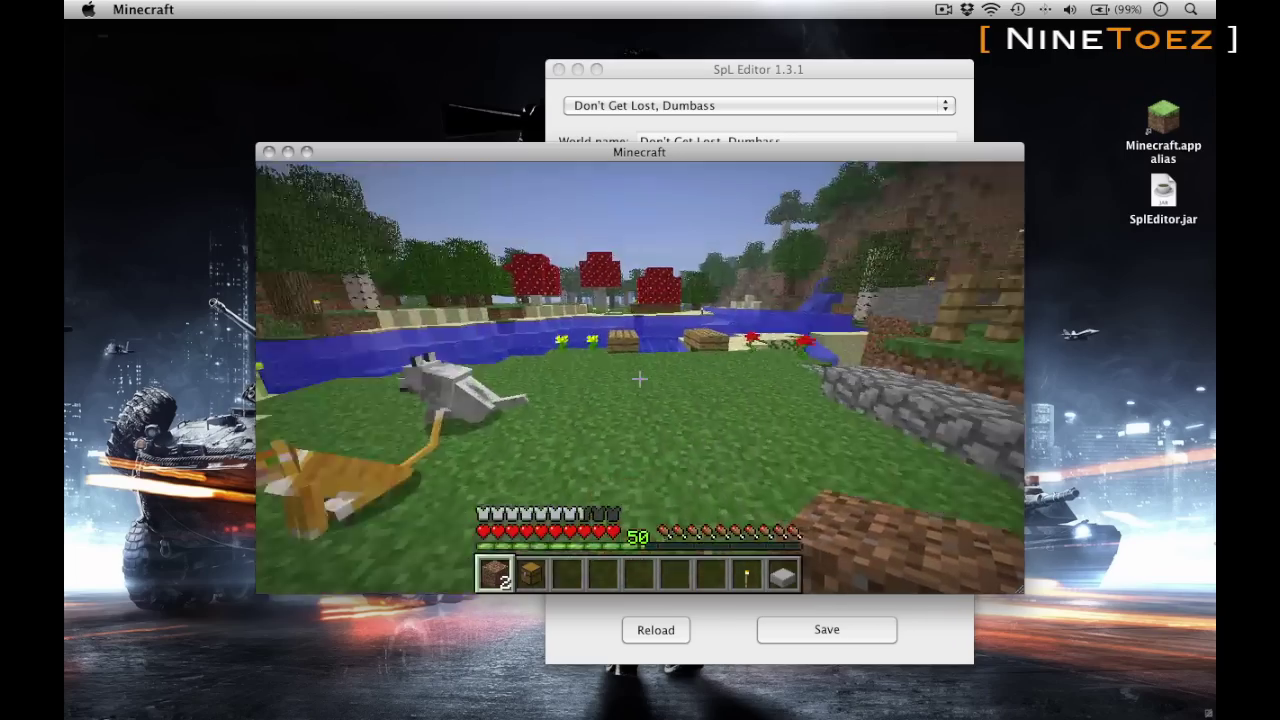
key("w")
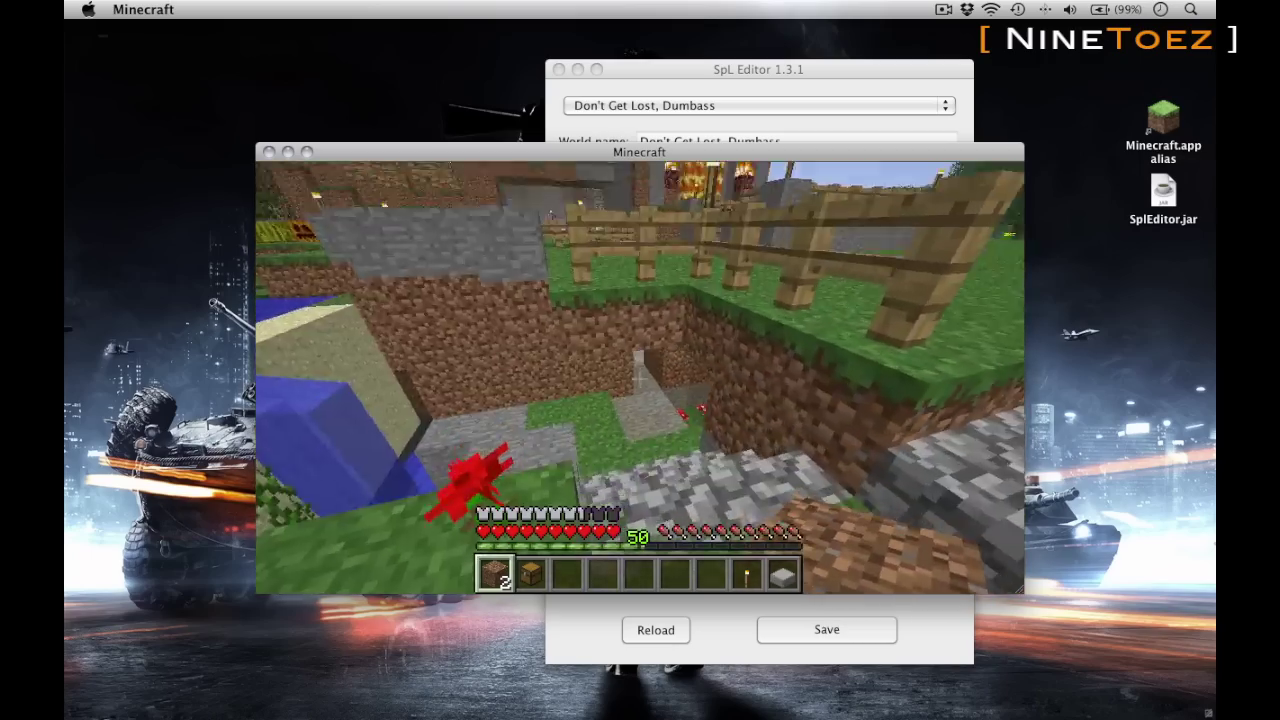
key("w")
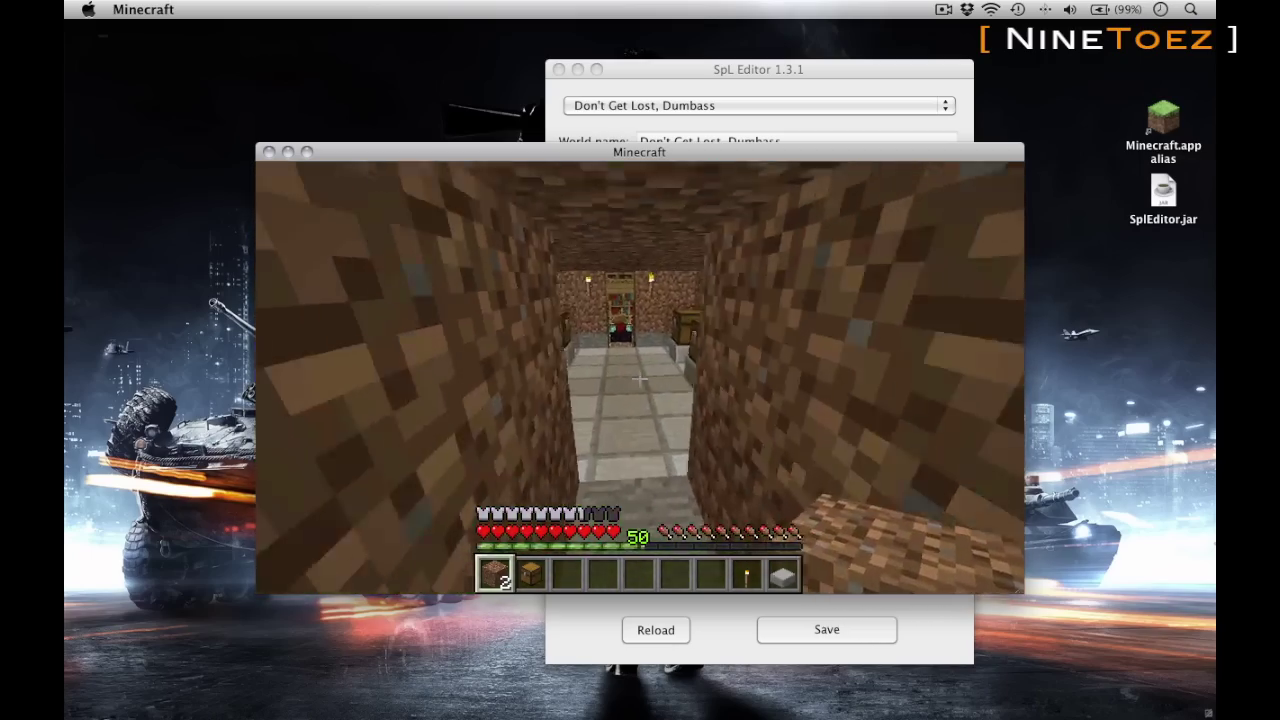
key("w")
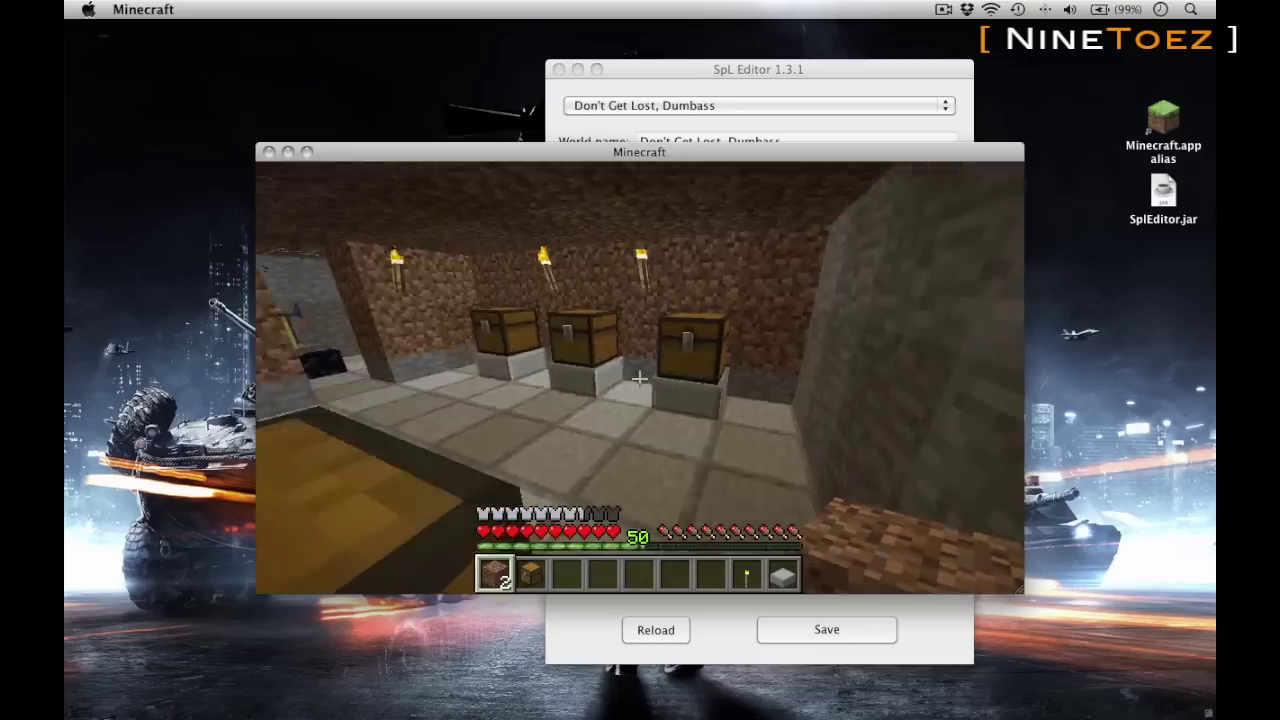
key("w")
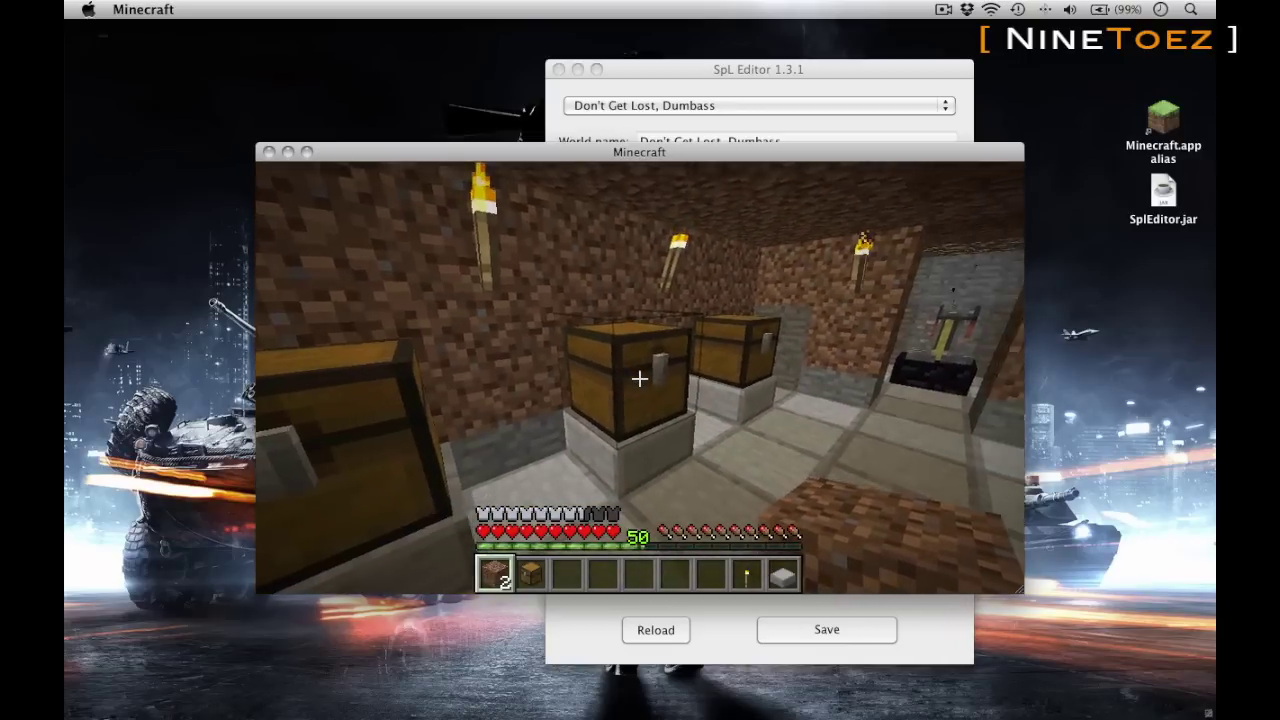
Confirm the chest still holds the stashed items, then walk back out to the obsidian house.
right_click(639, 378)
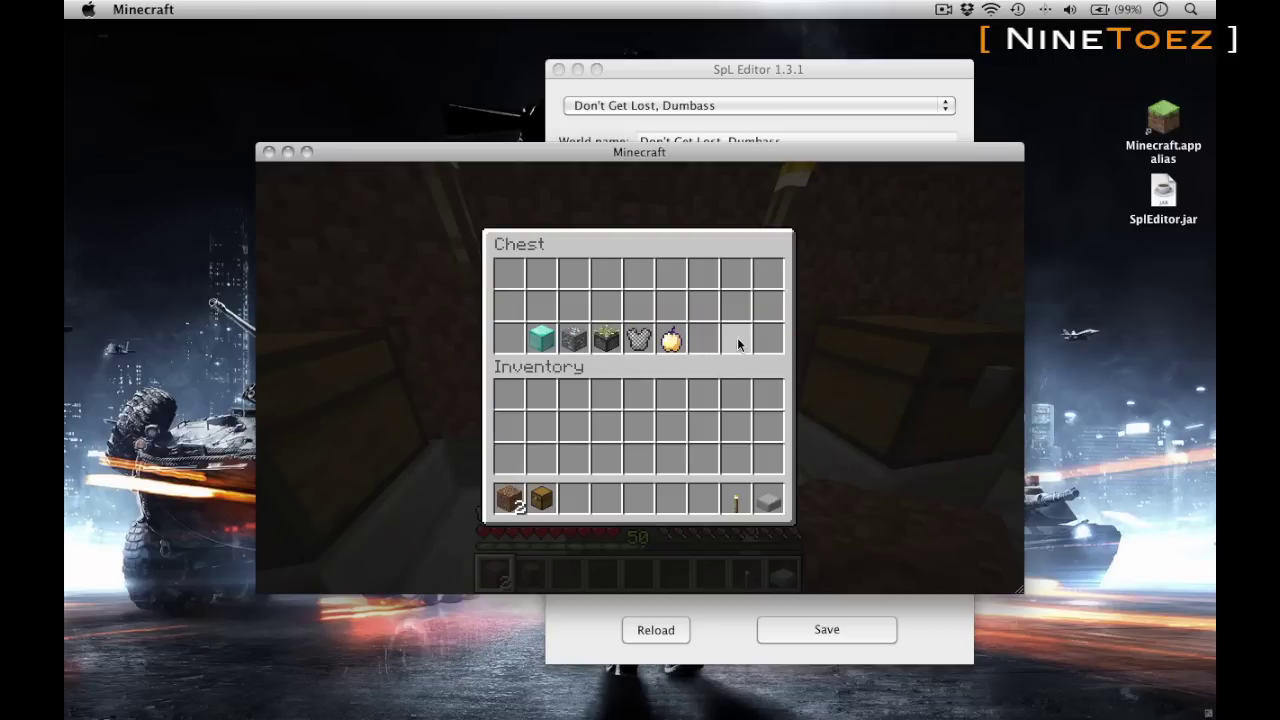
key("e")
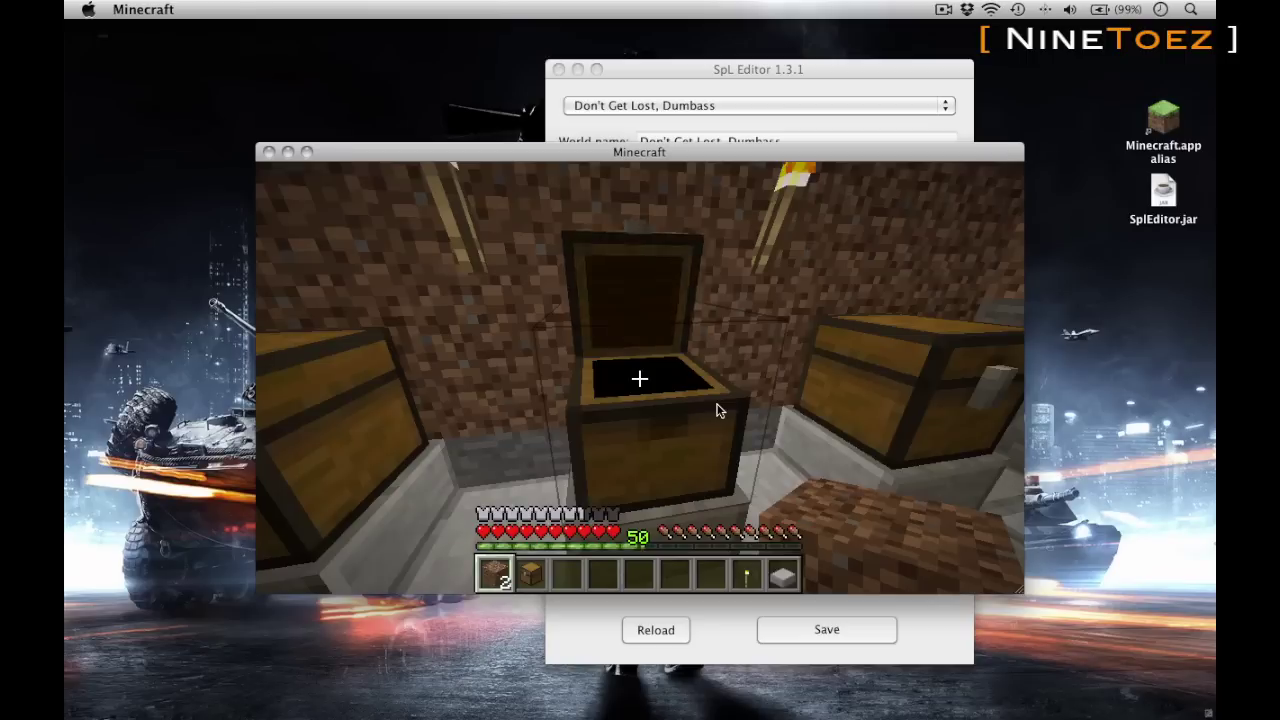
key("w")
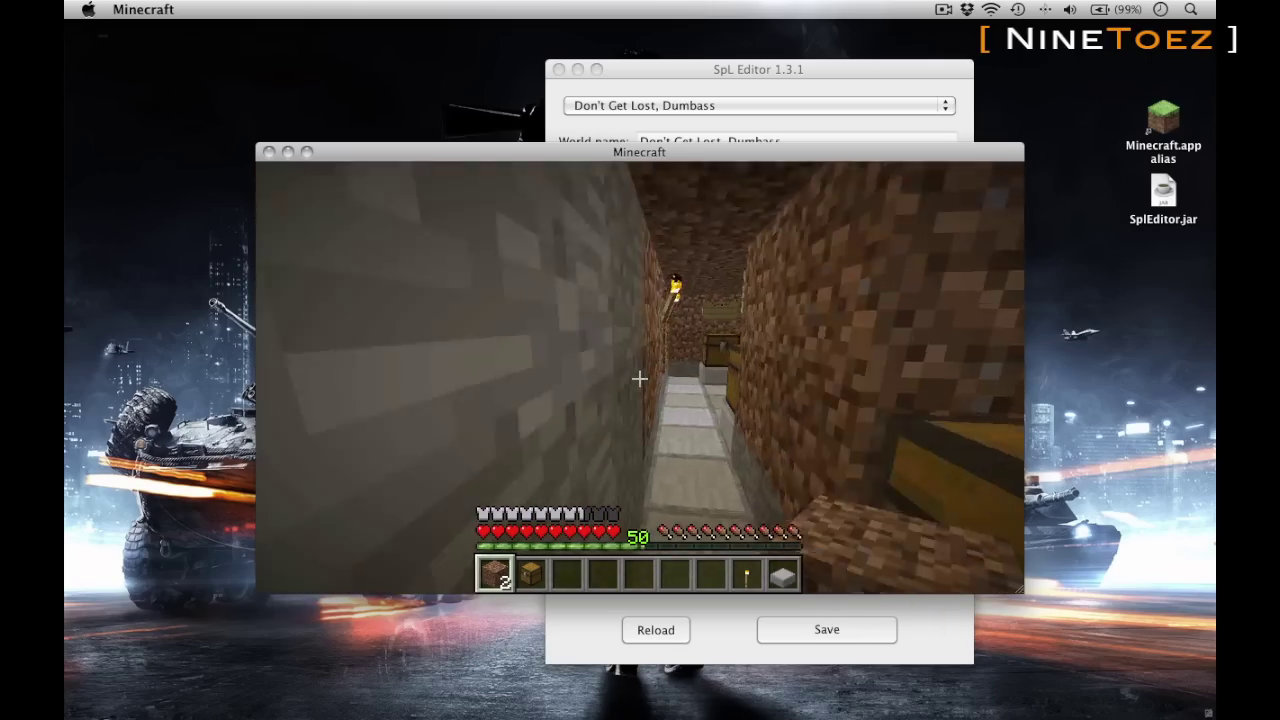
key("w")
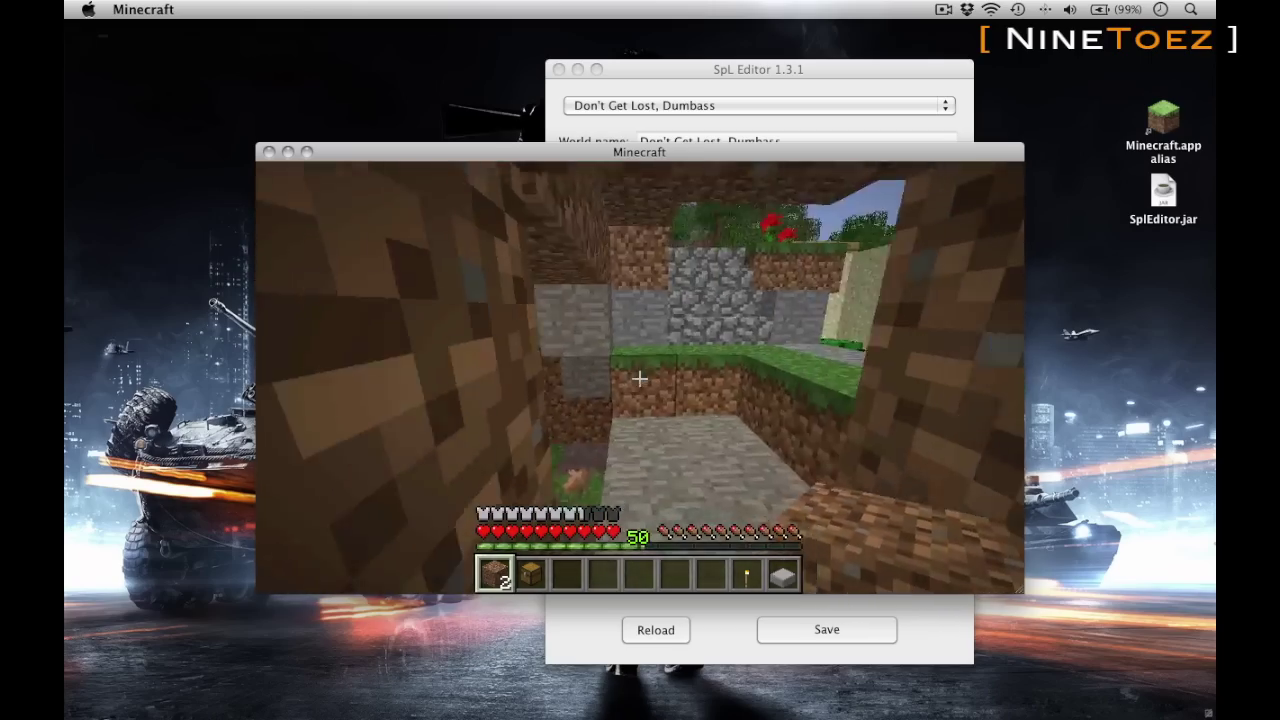
key("w")
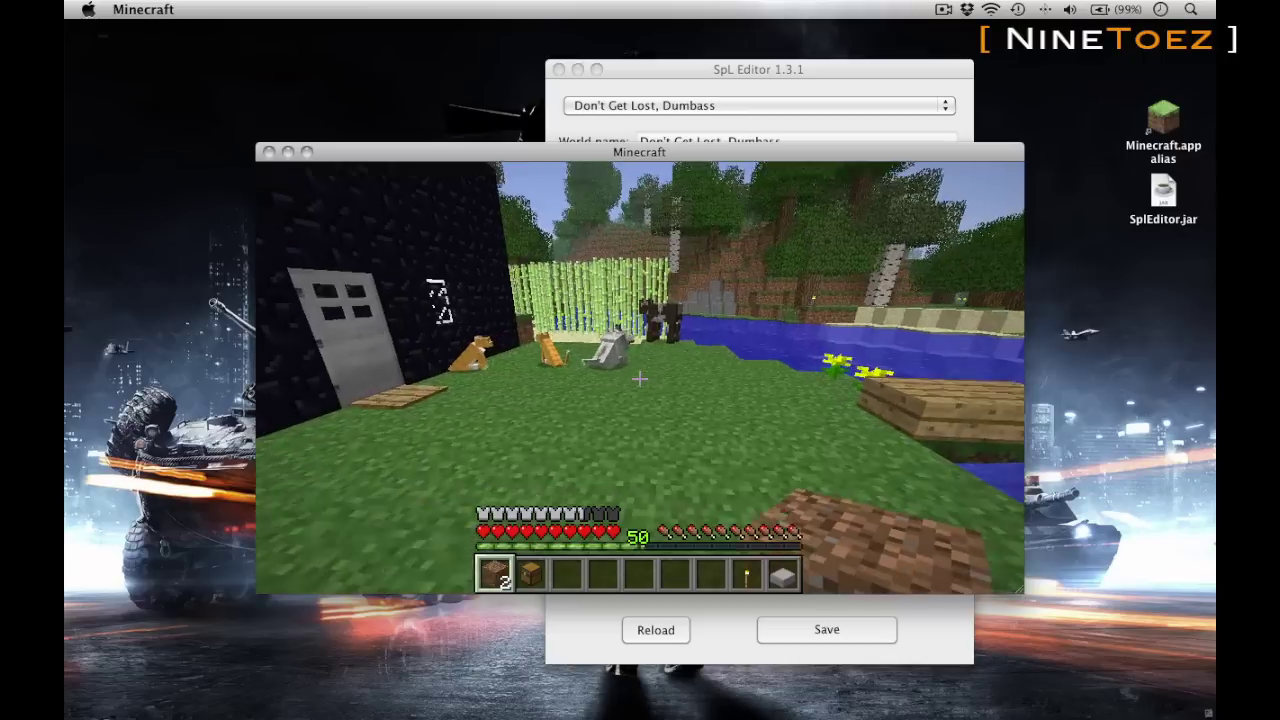
key("w")
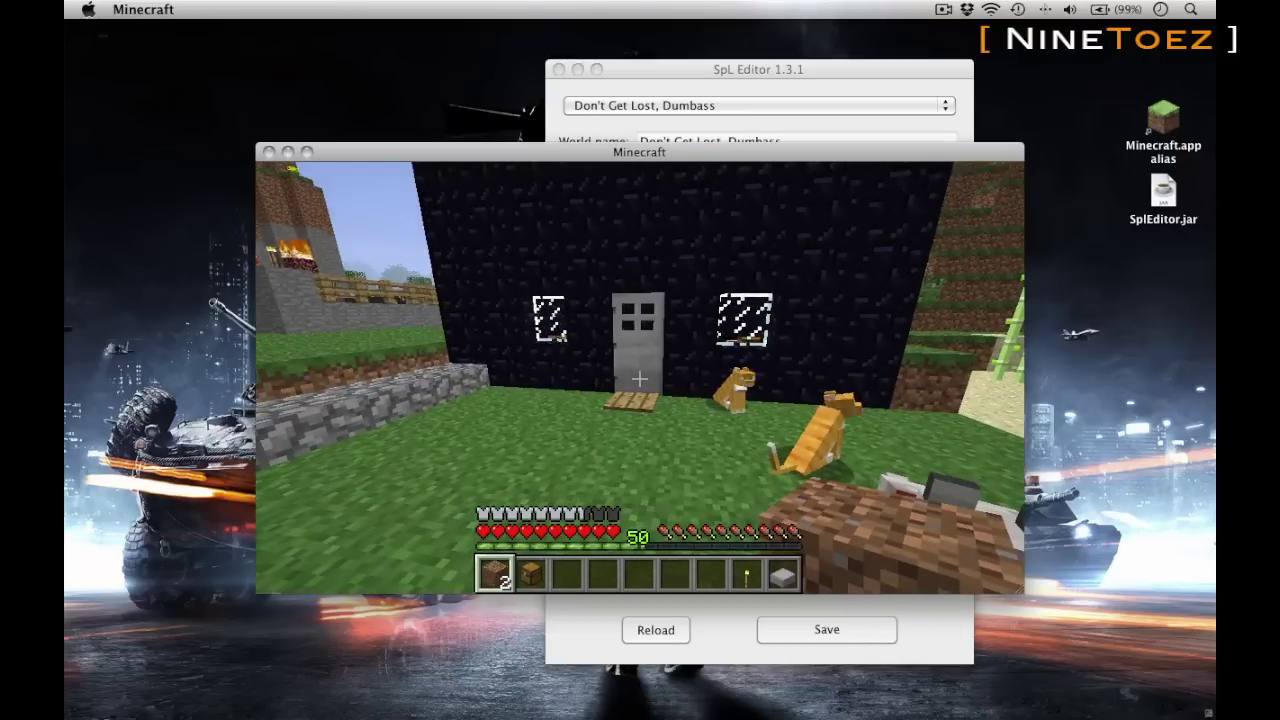